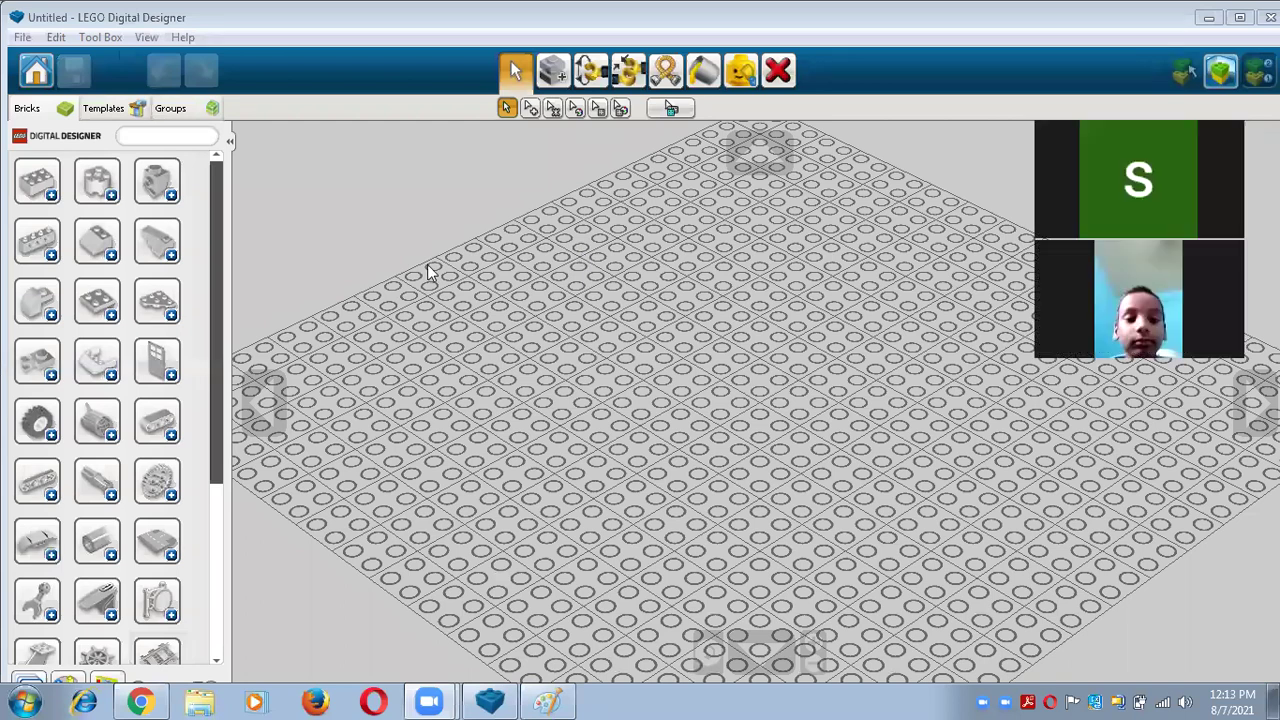
Search the bricks for "techo mo" and place the grey motor with the orange hub near the far left edge of the grid
click(170, 138)
text(tech)
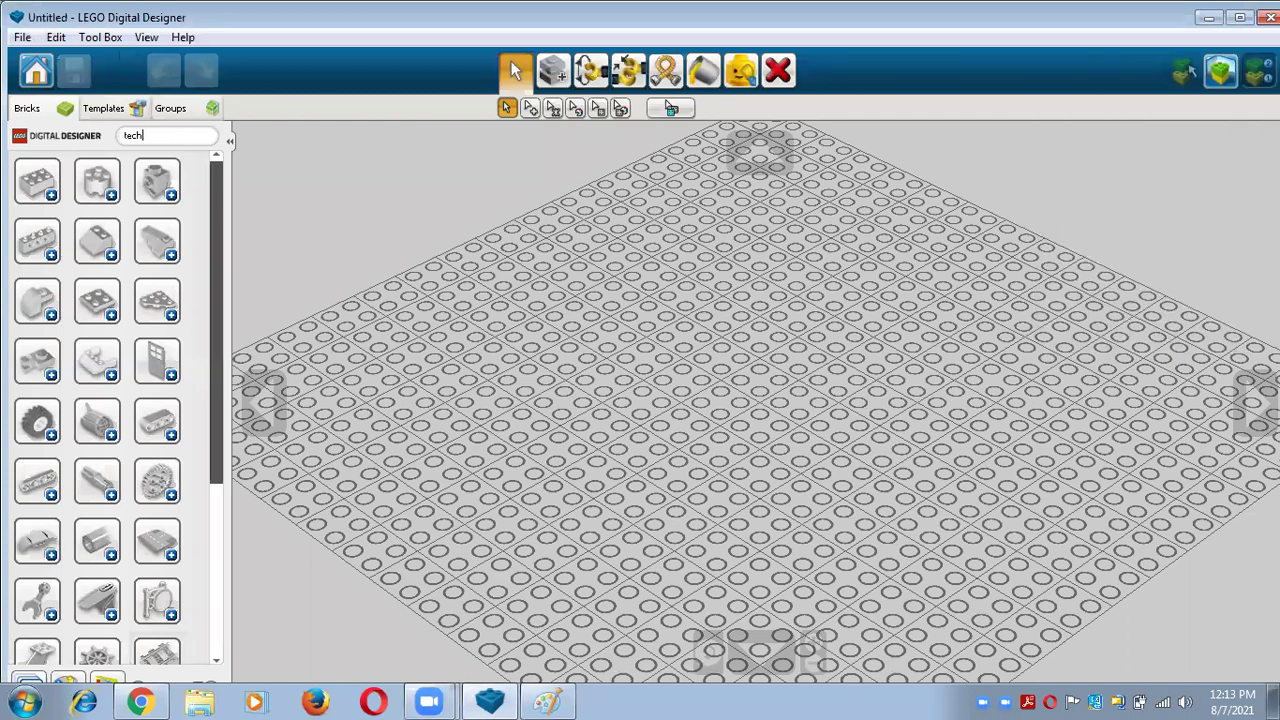
text(o)
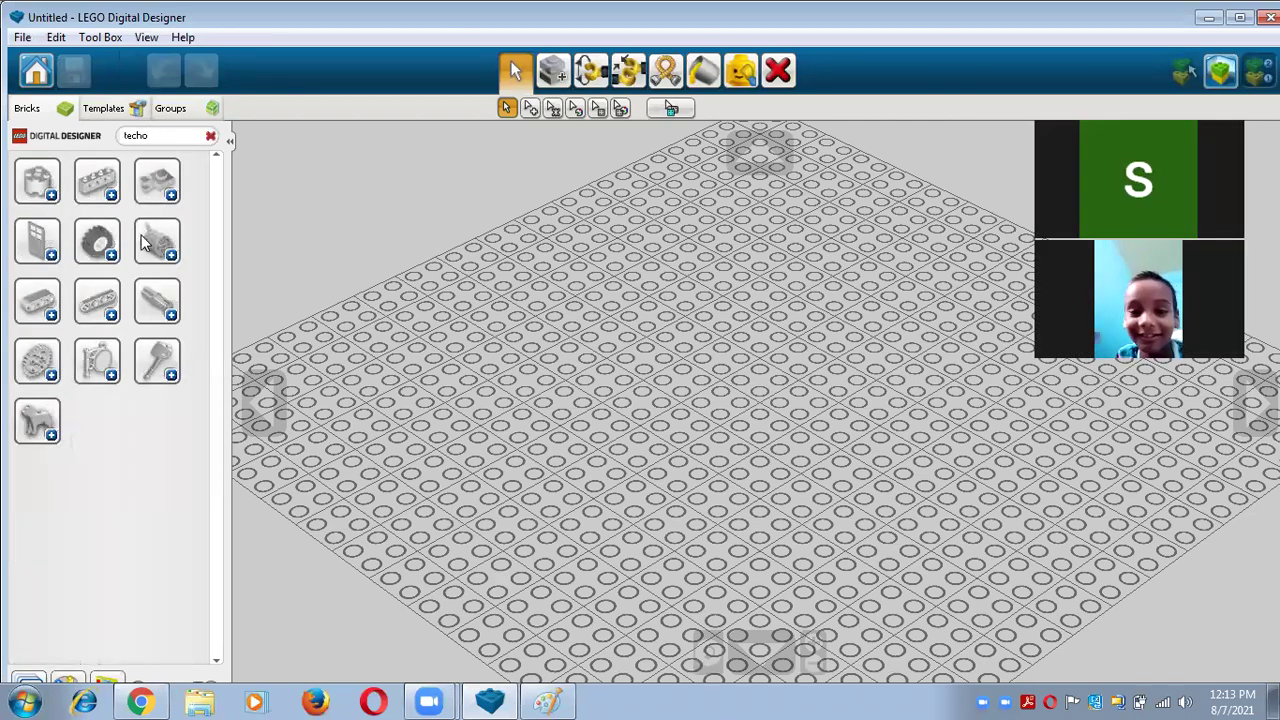
text( mo)
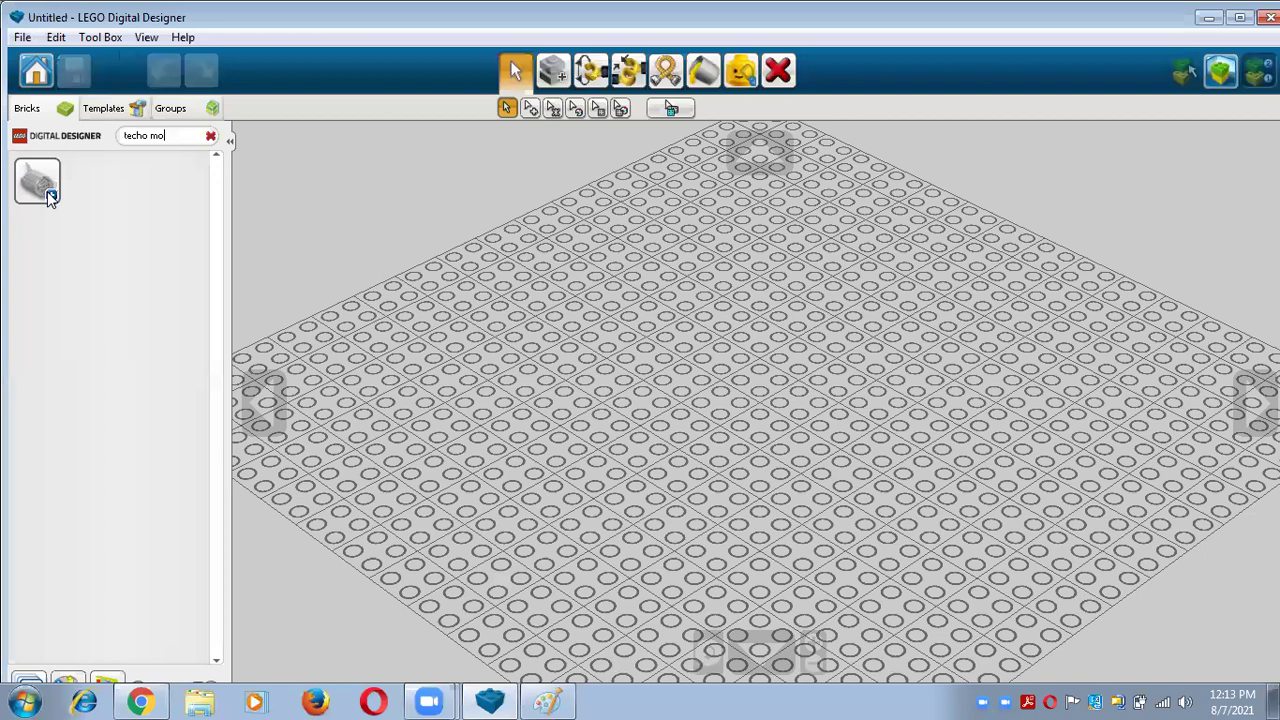
mouse_move(53, 200)
click(52, 196)
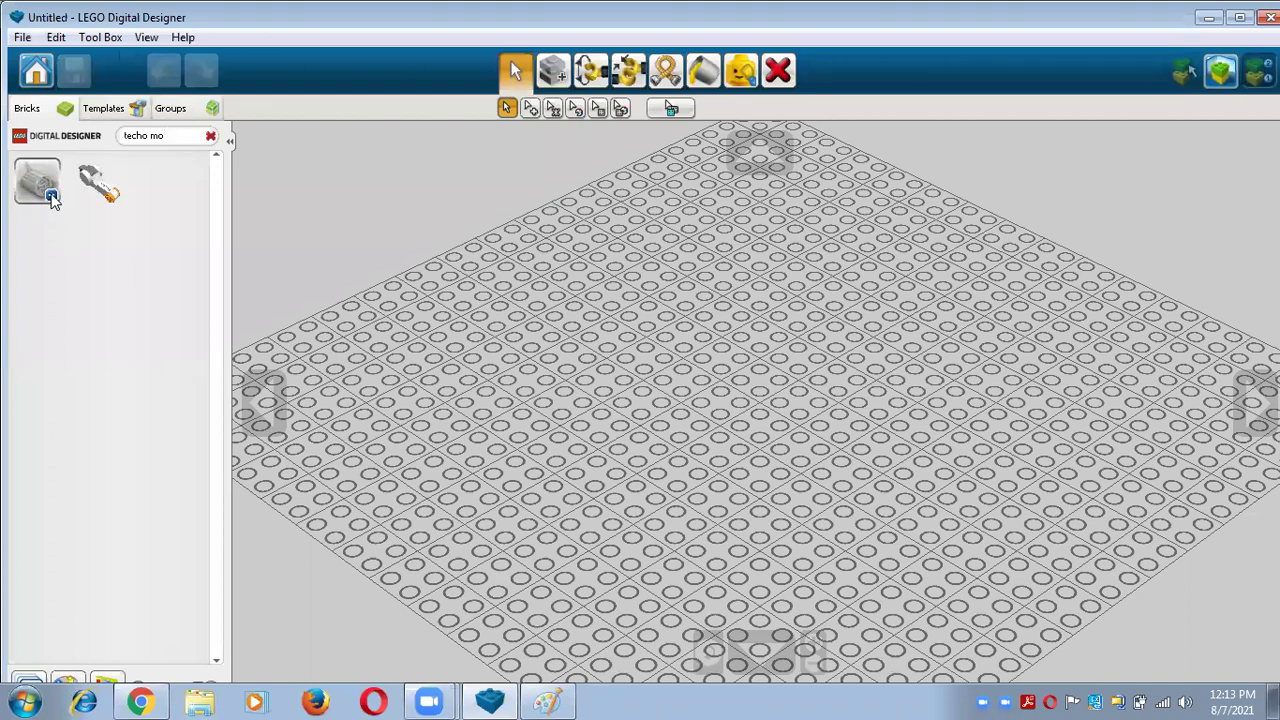
click(106, 186)
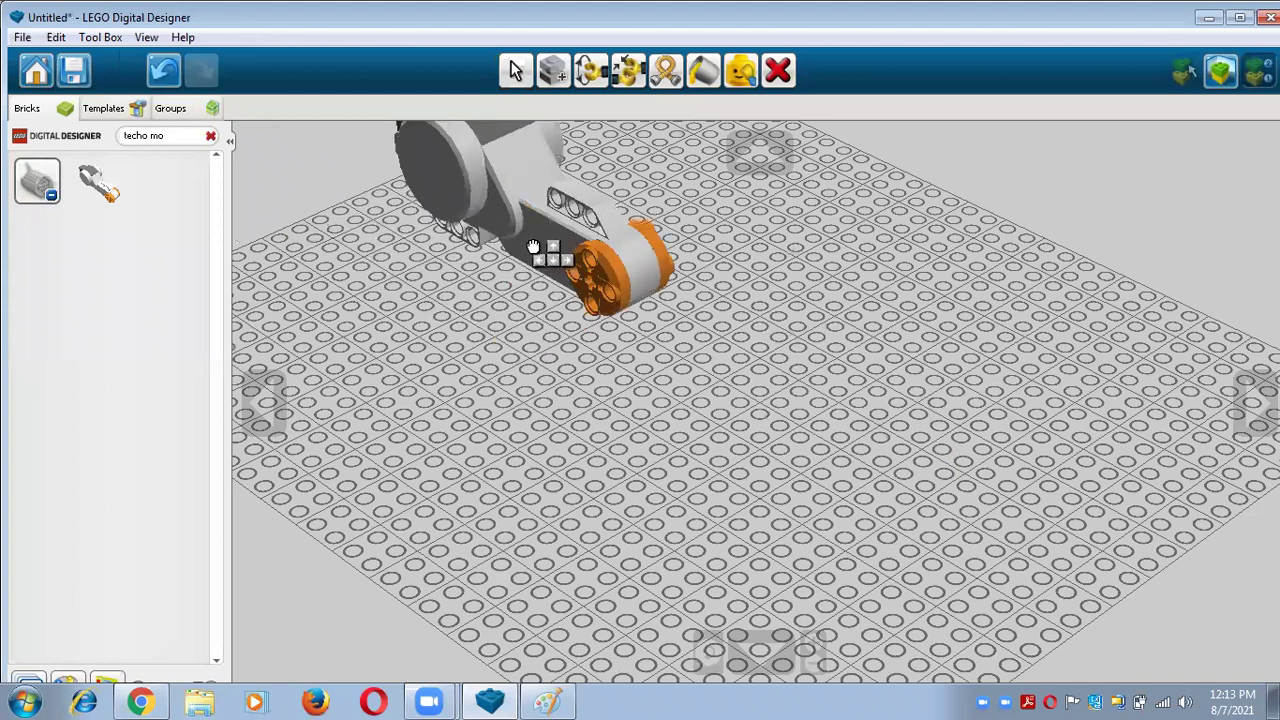
click(533, 247)
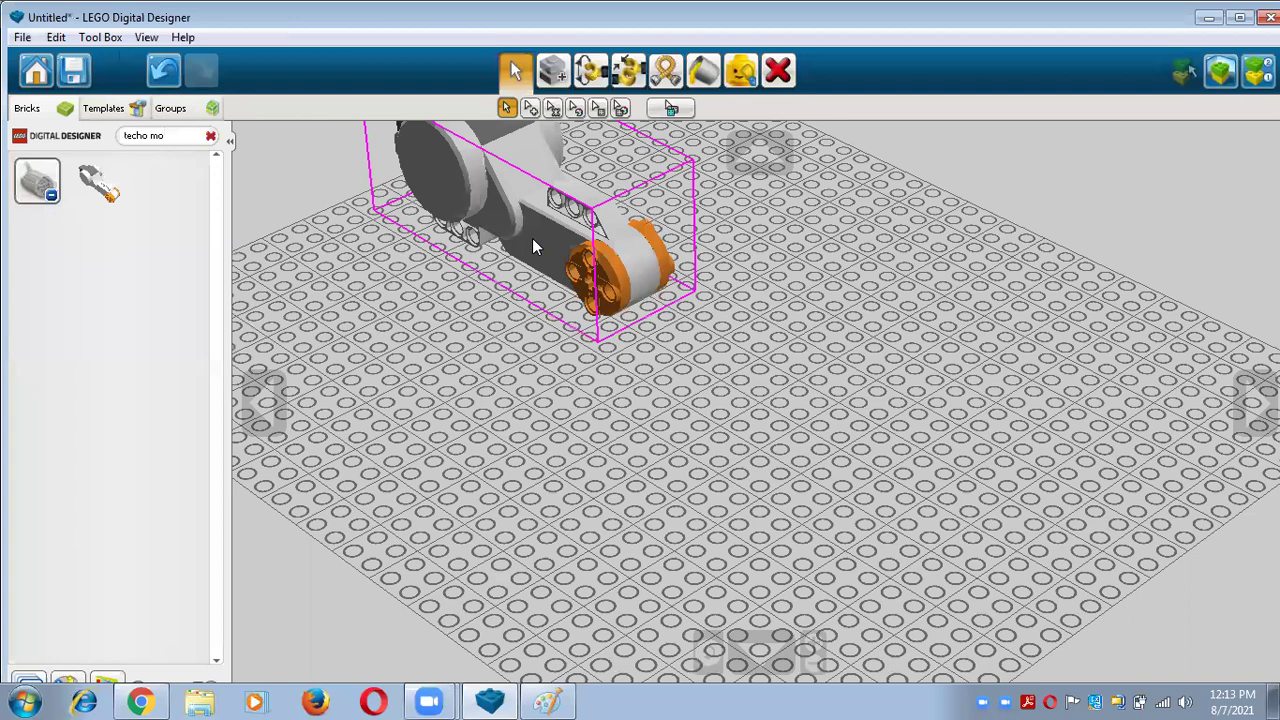
Search the bricks for "technic" and place a dark grey Technic angular beam 3x5 90 deg. on the grid in front of the motor
click(211, 137)
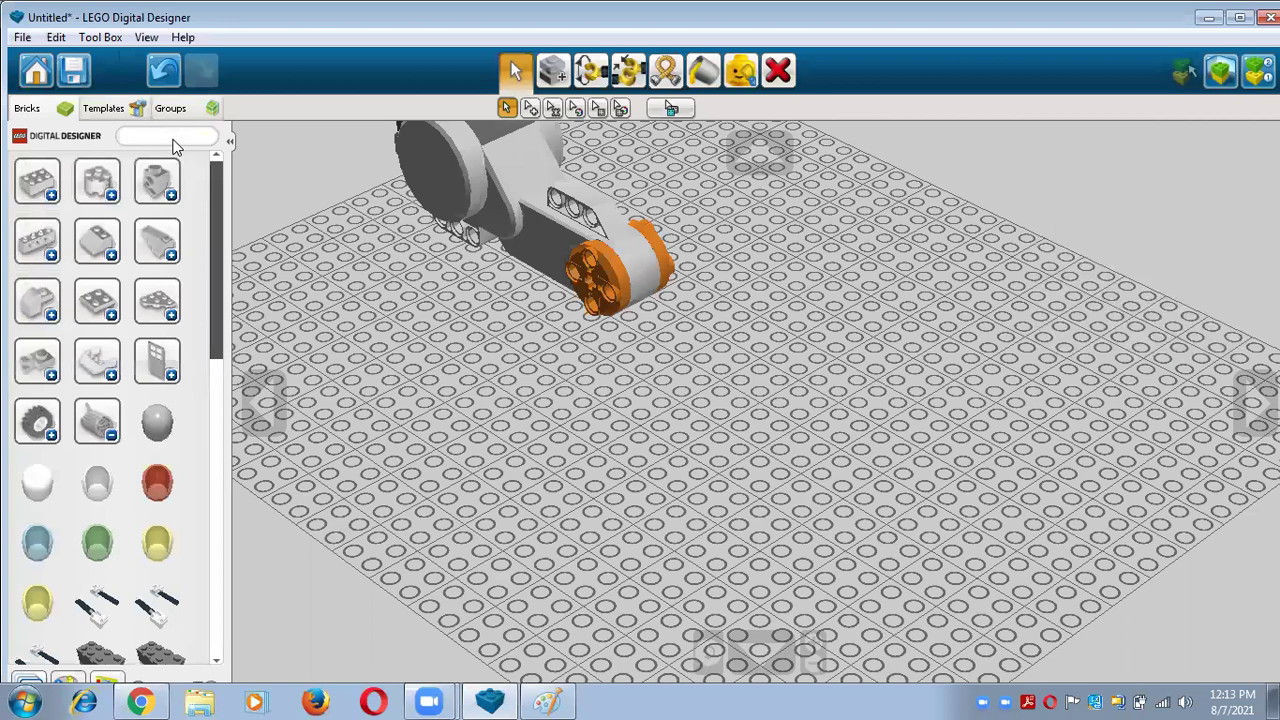
text(technic)
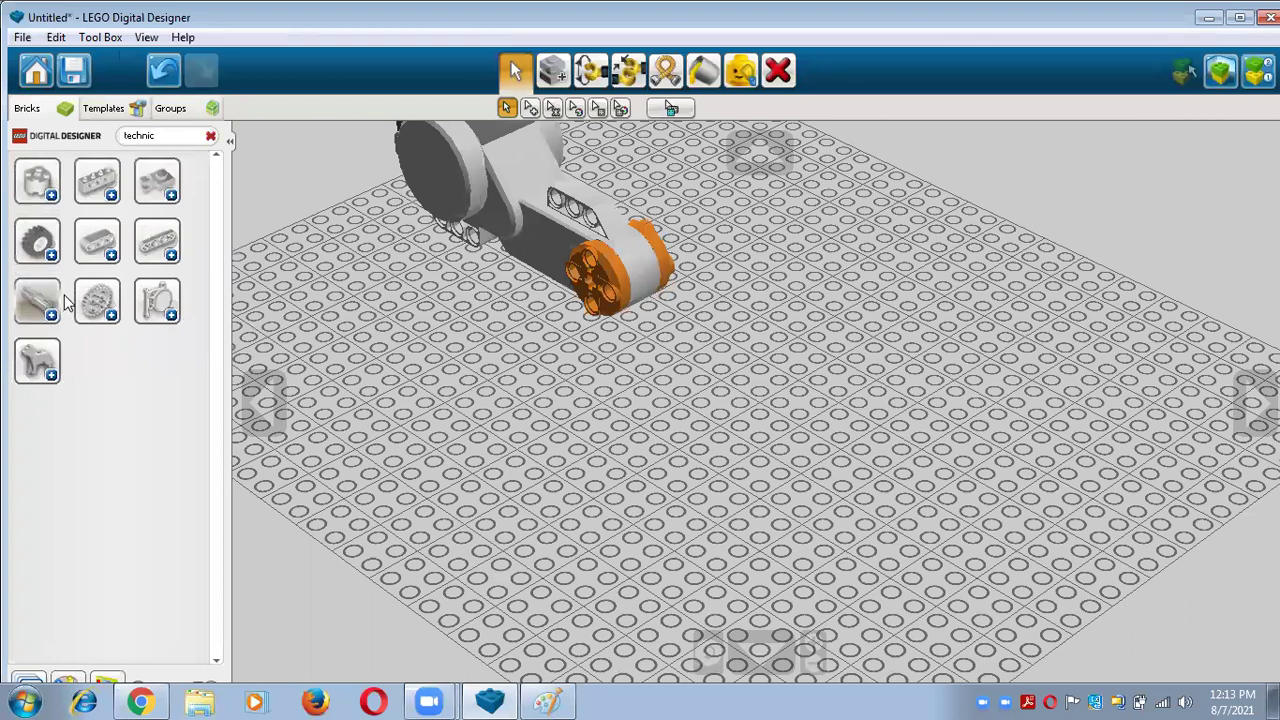
click(110, 254)
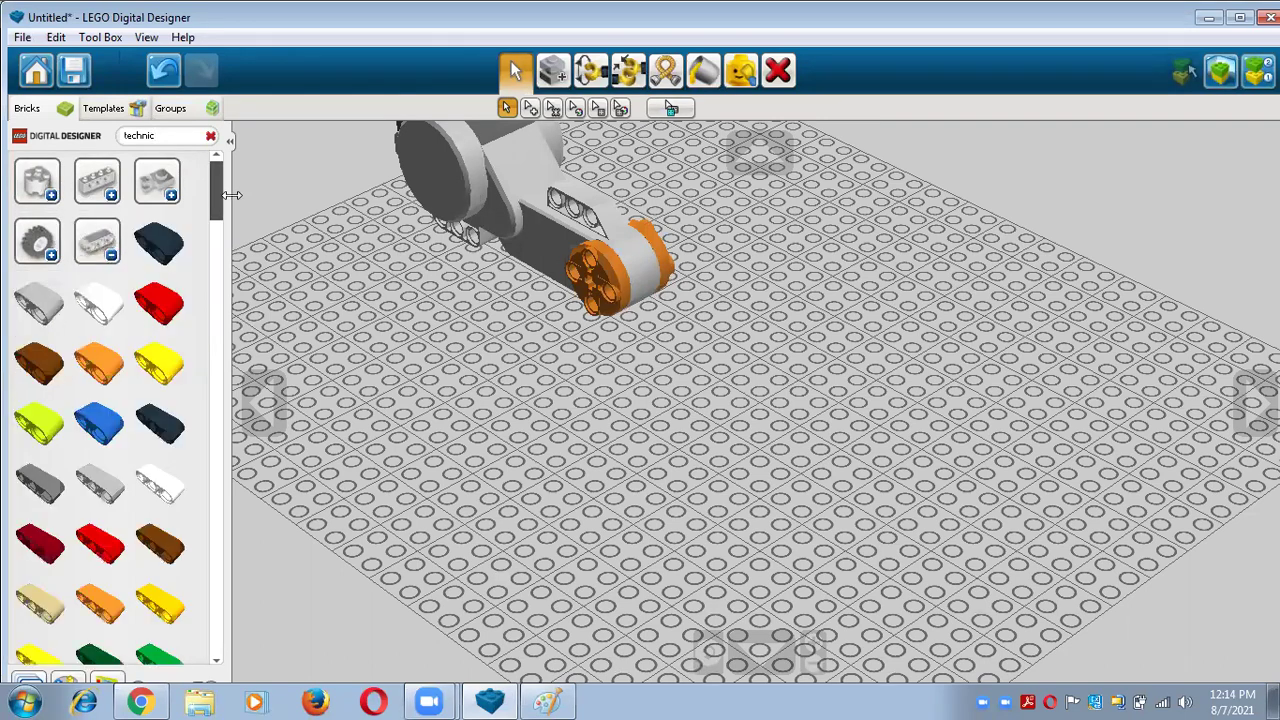
drag(219, 212, 244, 341)
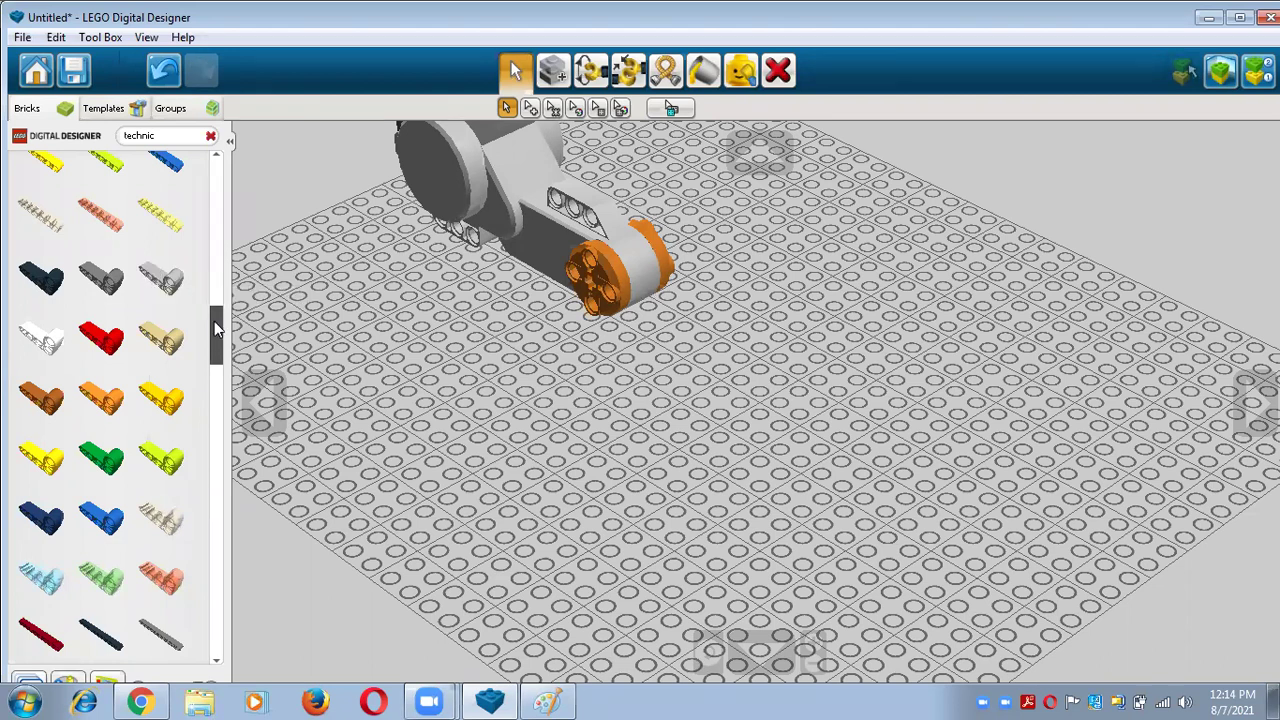
drag(214, 321, 216, 370)
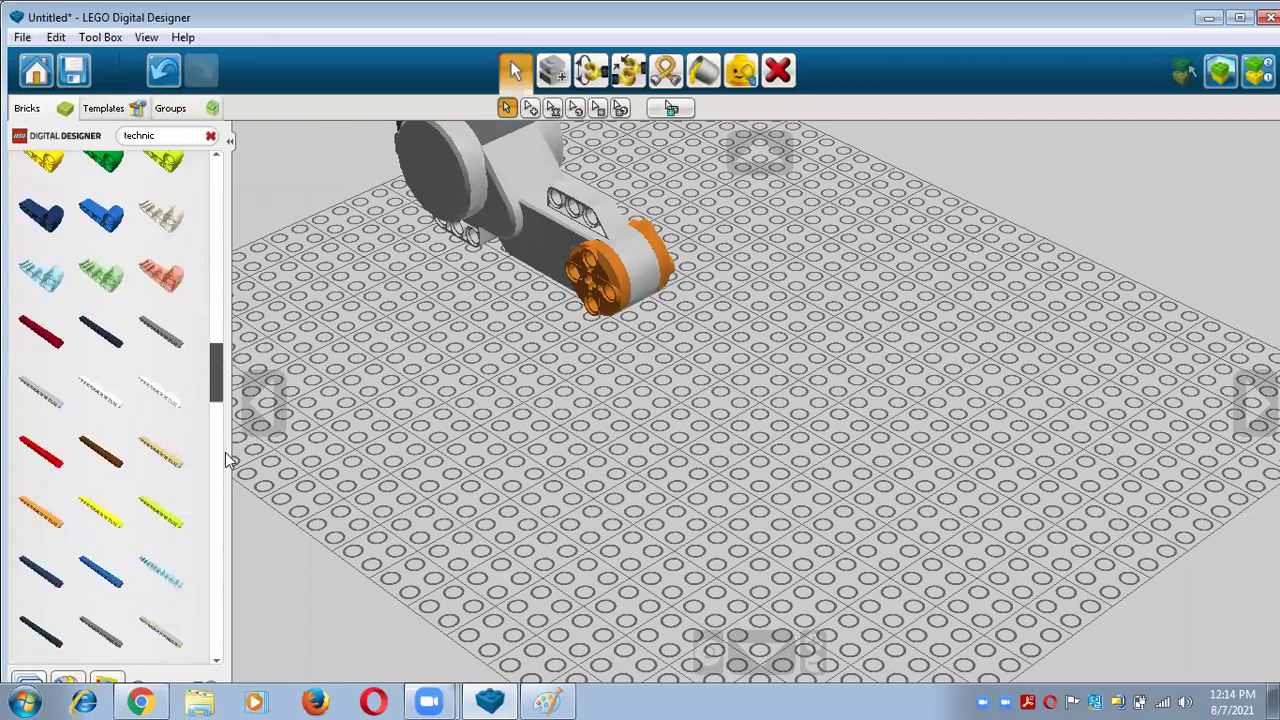
scroll(225, 452, down, 3)
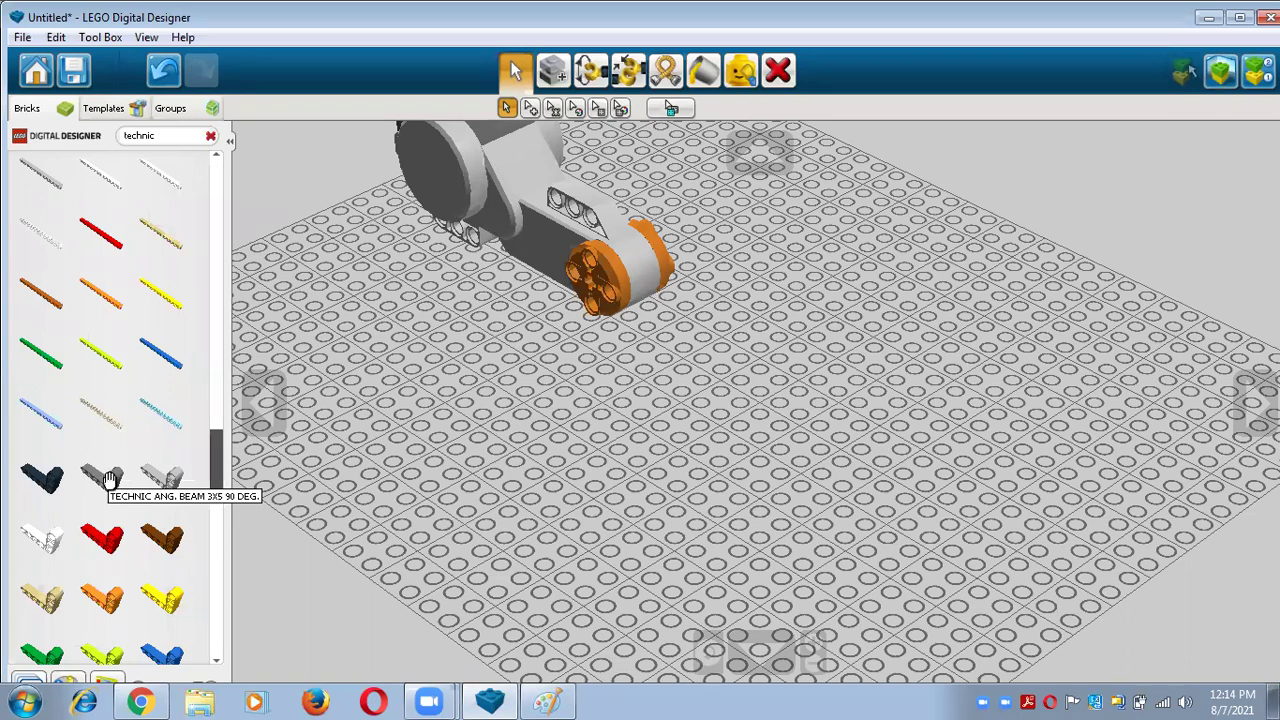
click(111, 479)
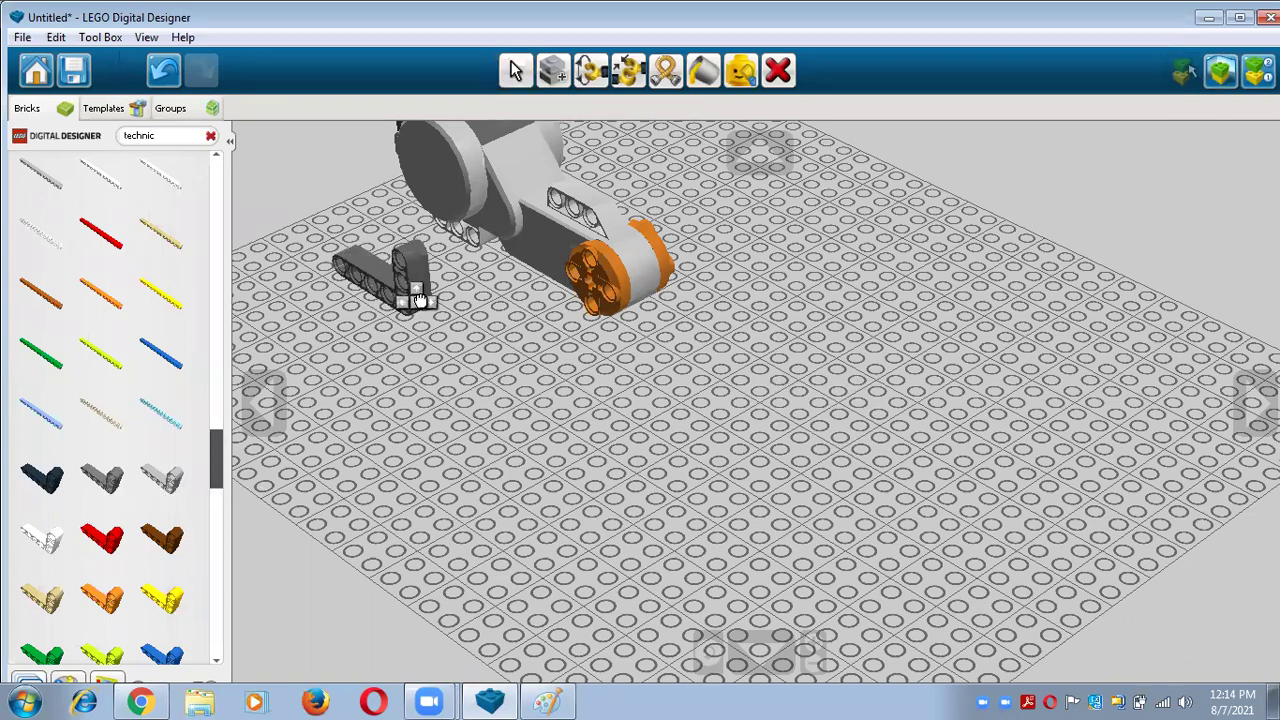
click(467, 352)
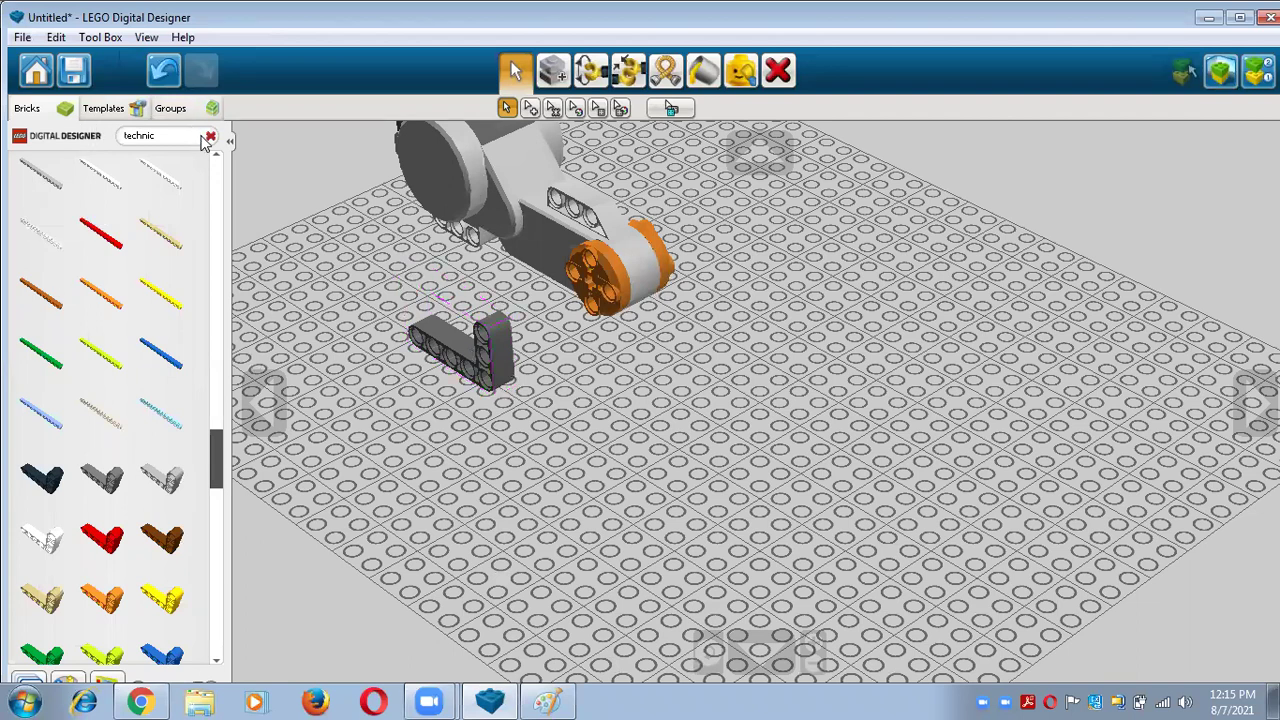
Search the bricks for "connector" and place a short black connector peg on the grid beside the angular beam
click(210, 137)
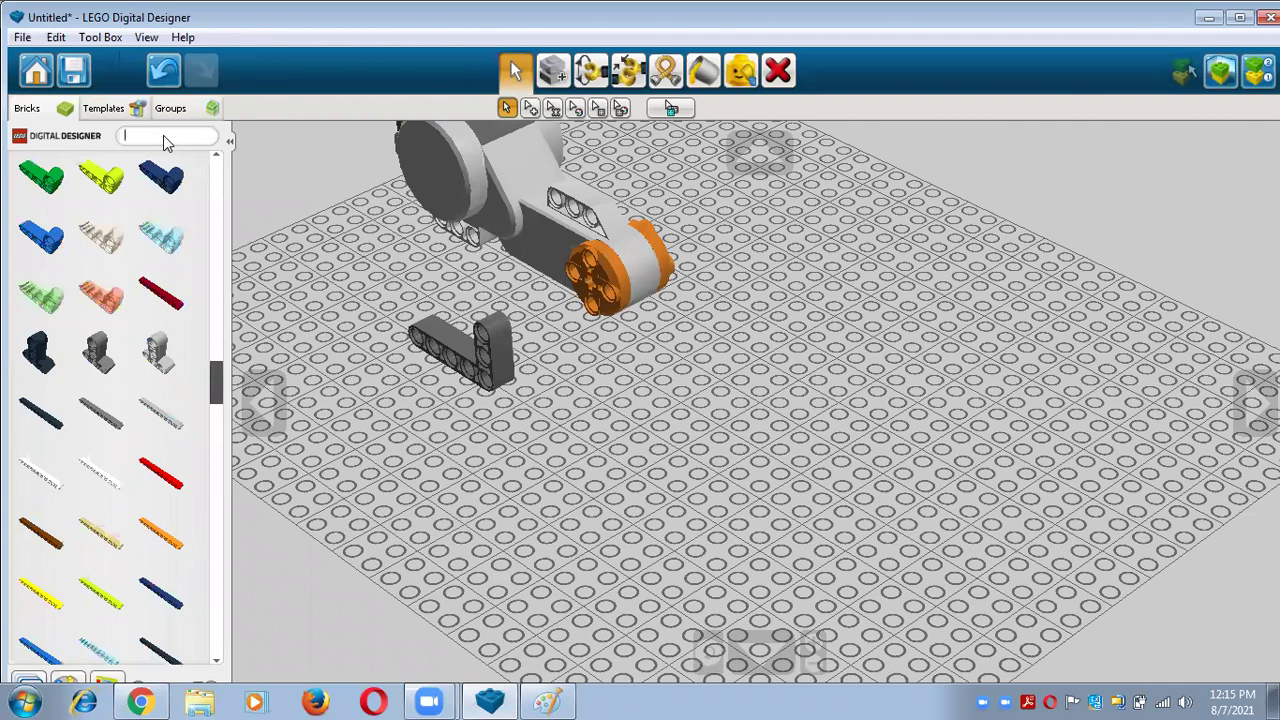
text(c)
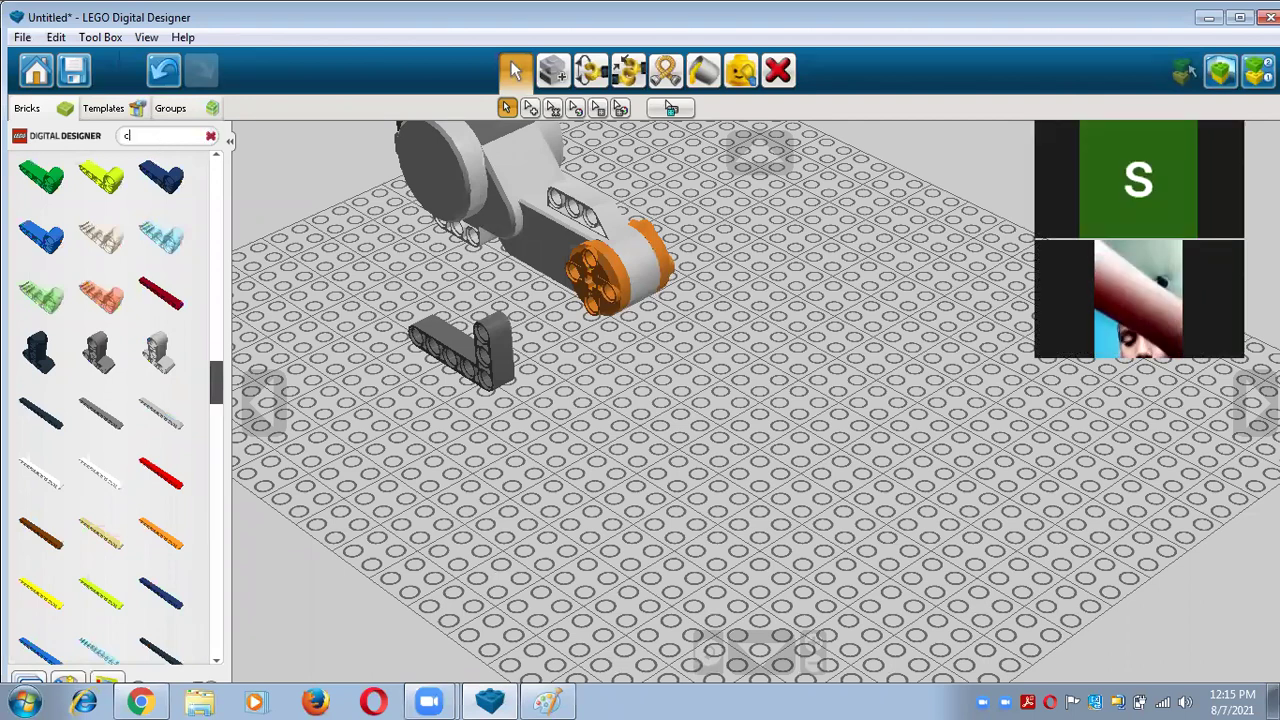
text(on)
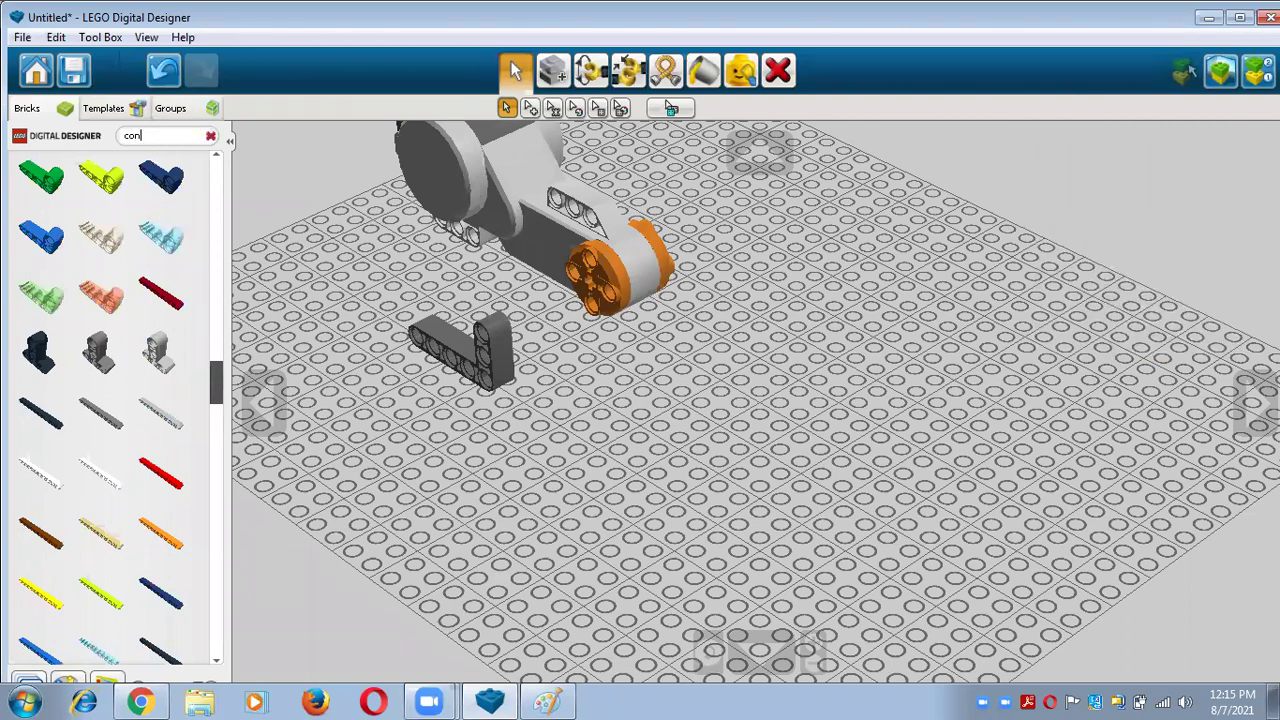
text(nector)
key(Return)
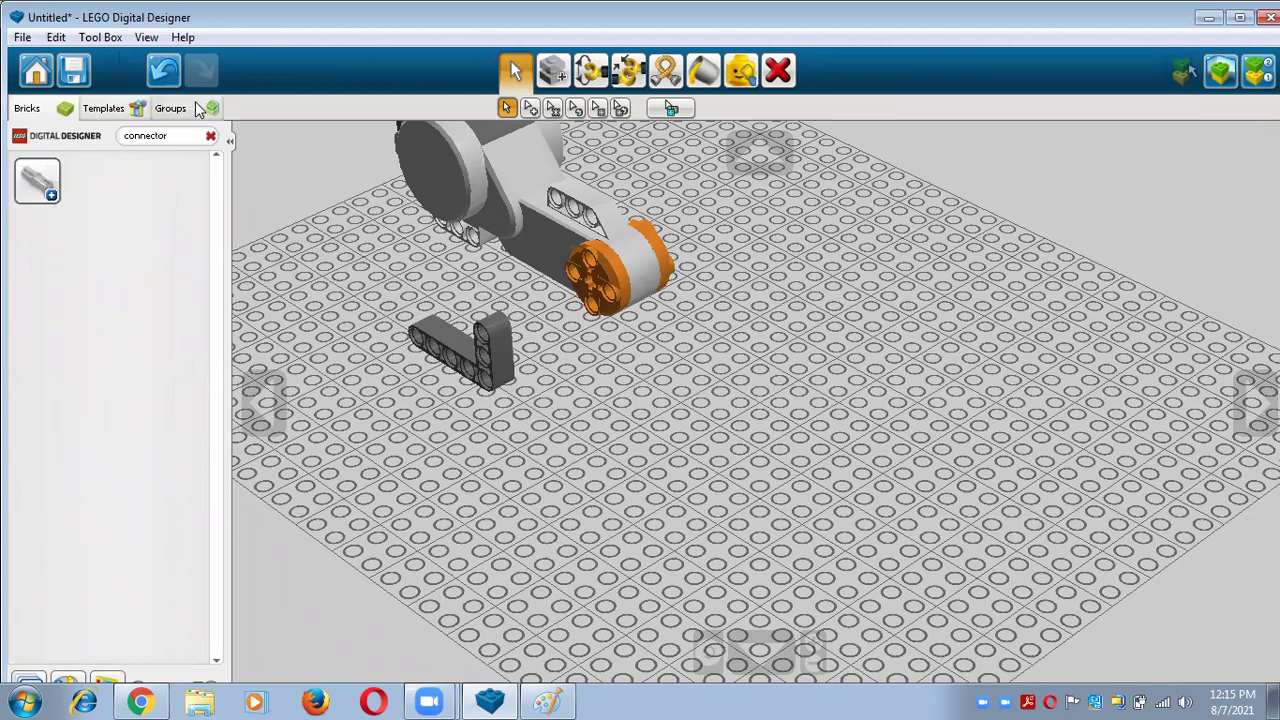
click(52, 197)
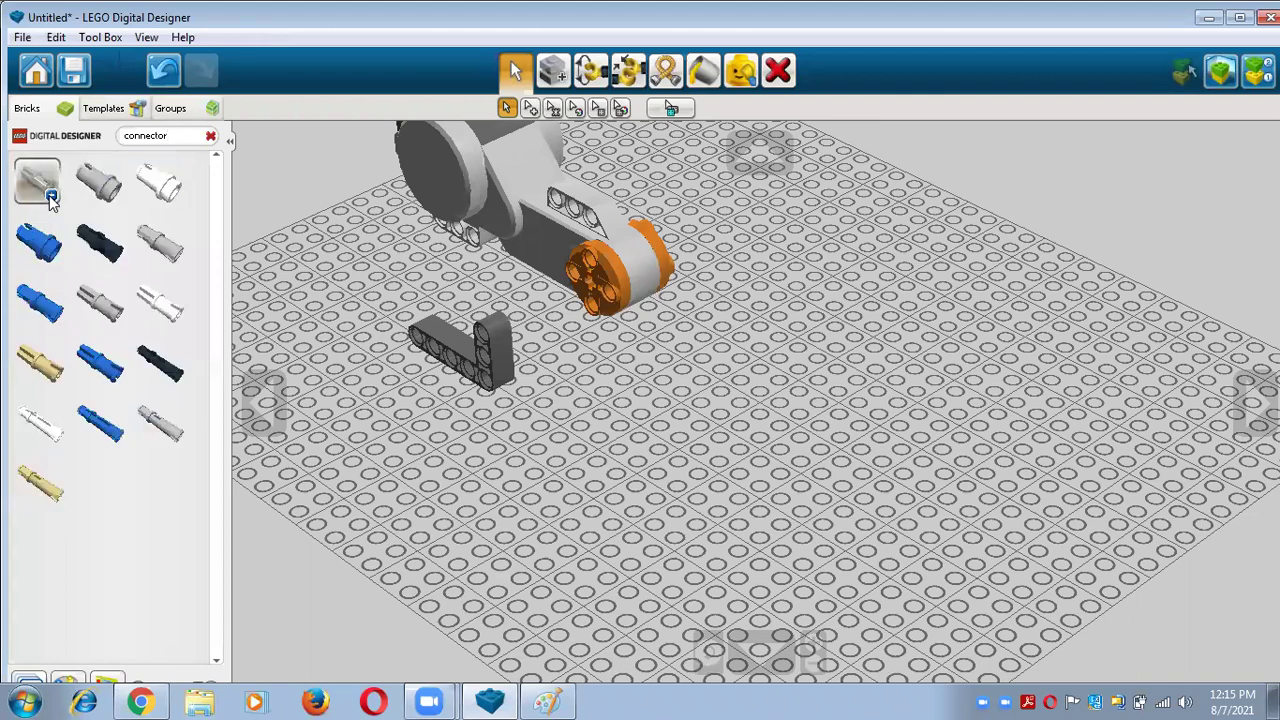
click(103, 248)
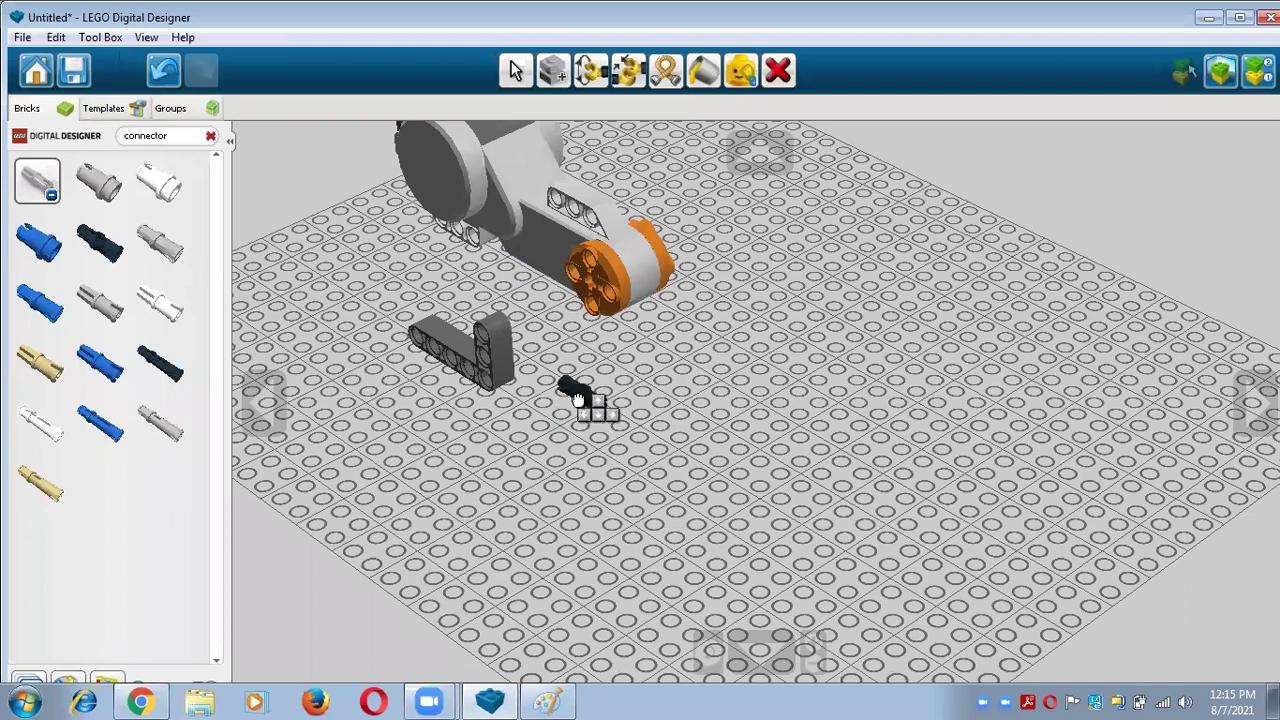
click(577, 403)
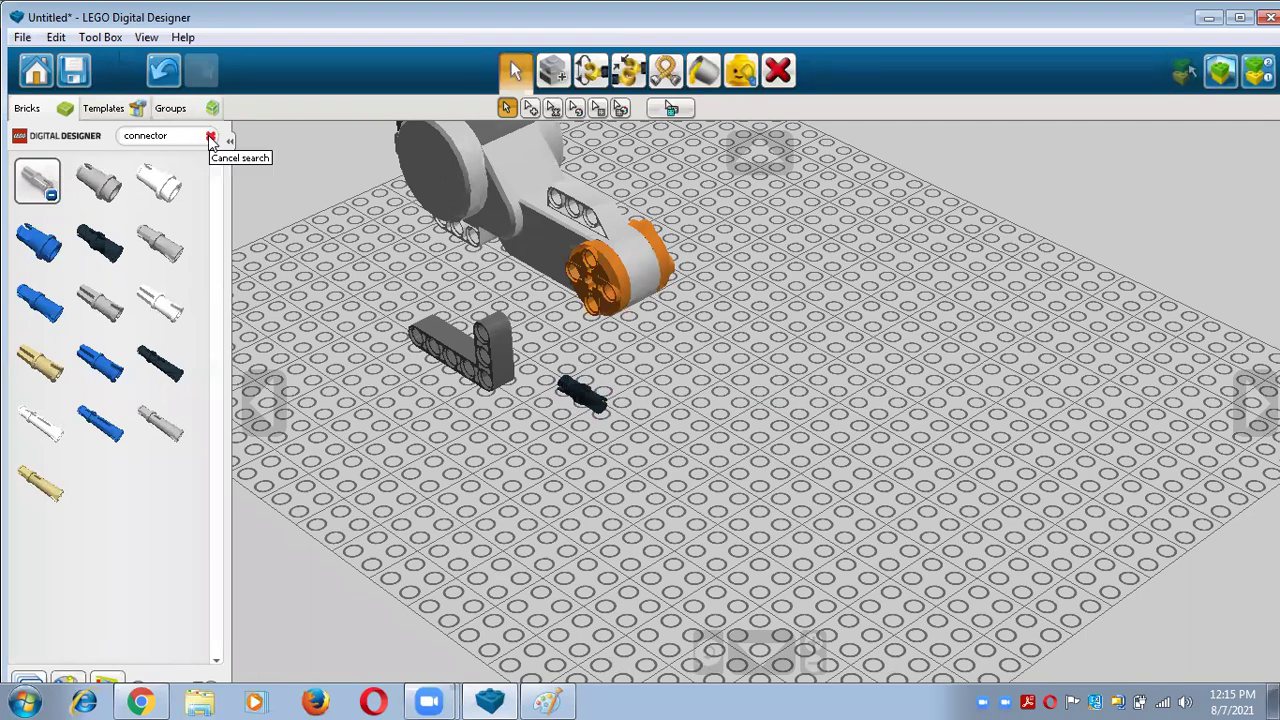
Search the bricks for "fric snap" and place a long black snap peg on the grid beside the short connector peg
click(165, 137)
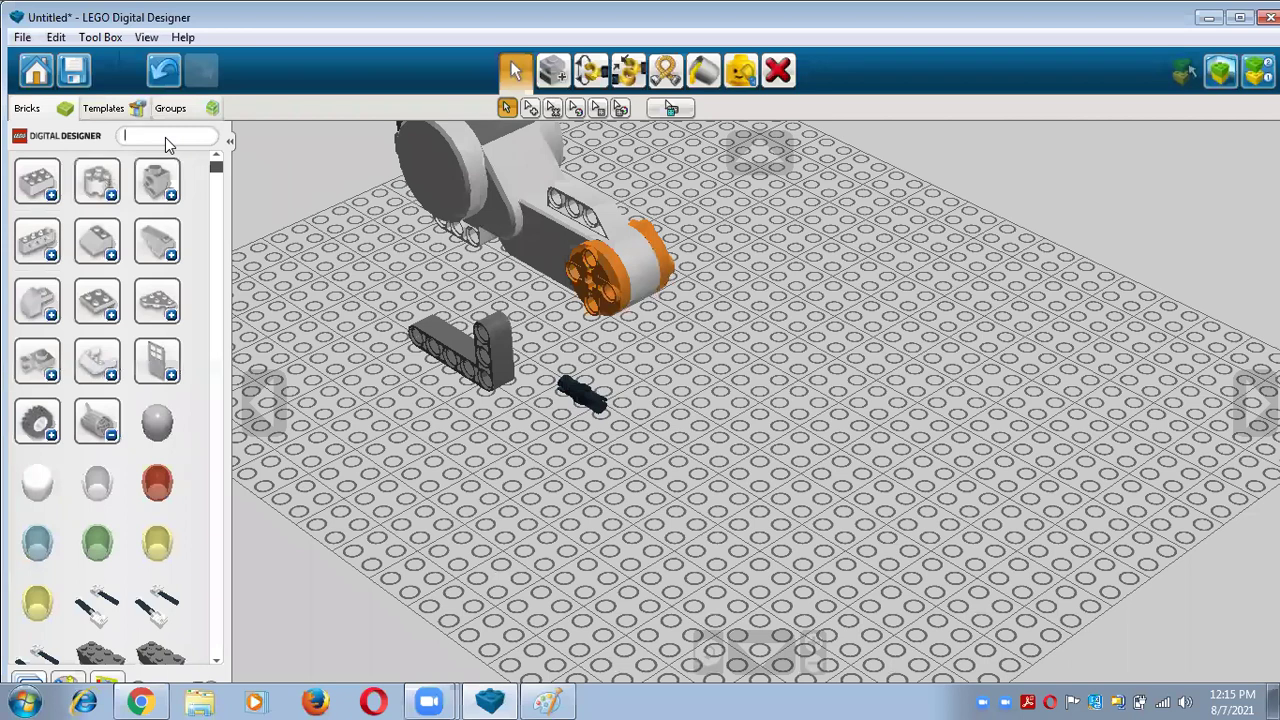
text(fric)
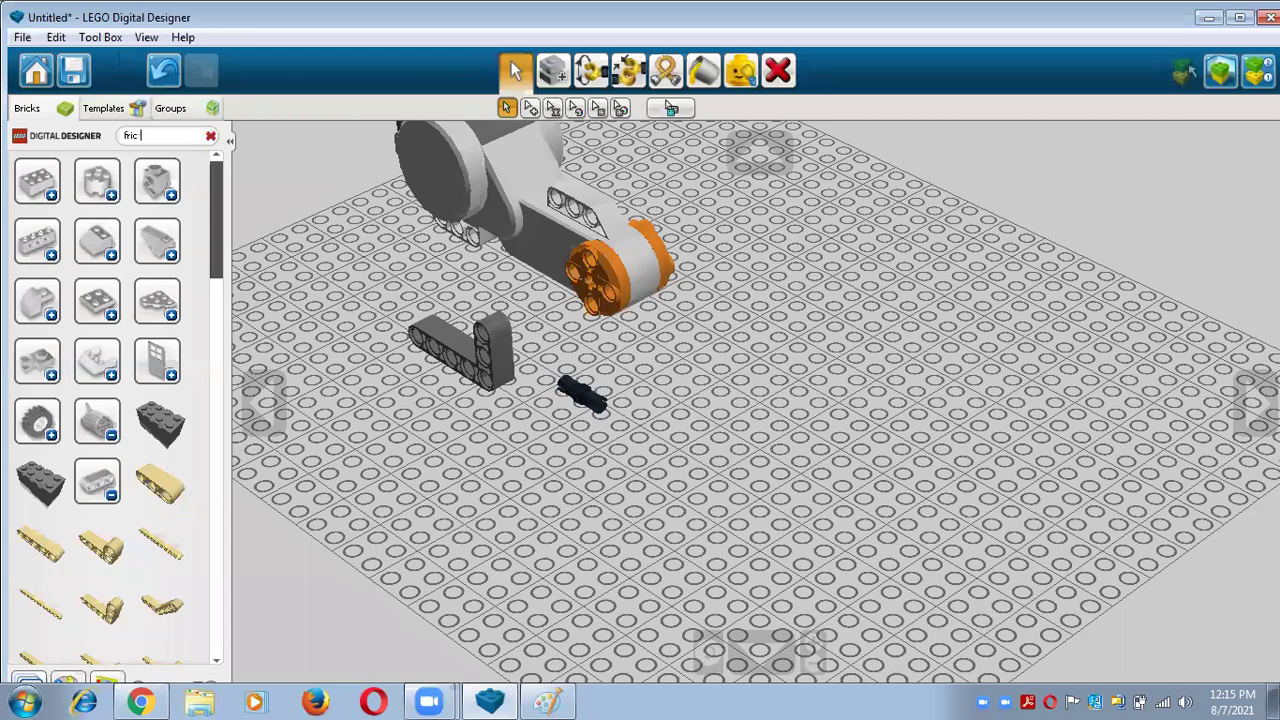
text(snap)
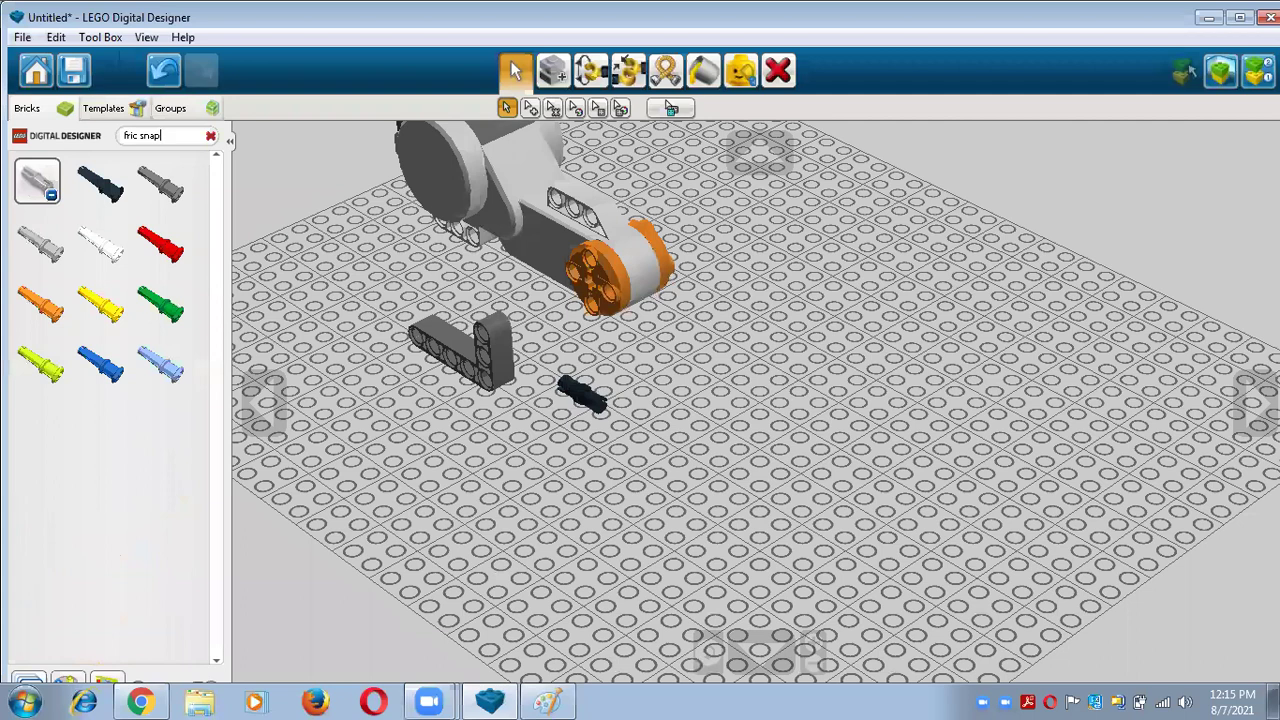
click(116, 195)
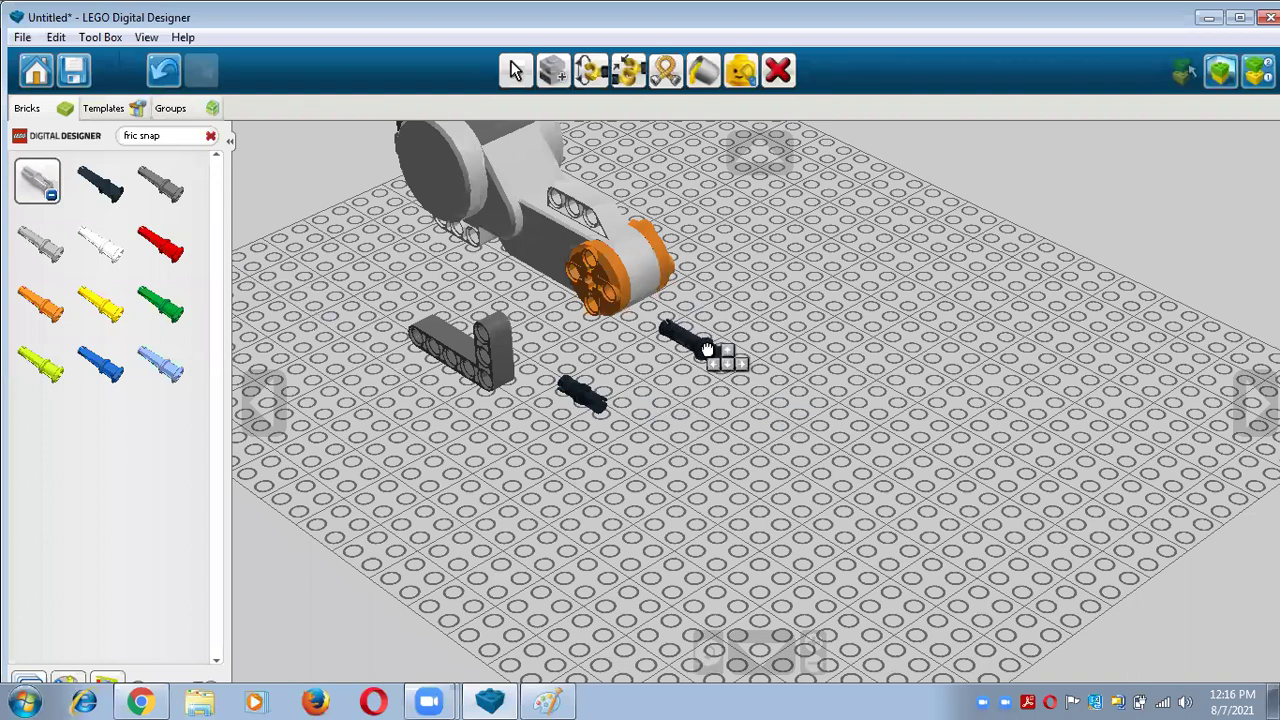
click(714, 358)
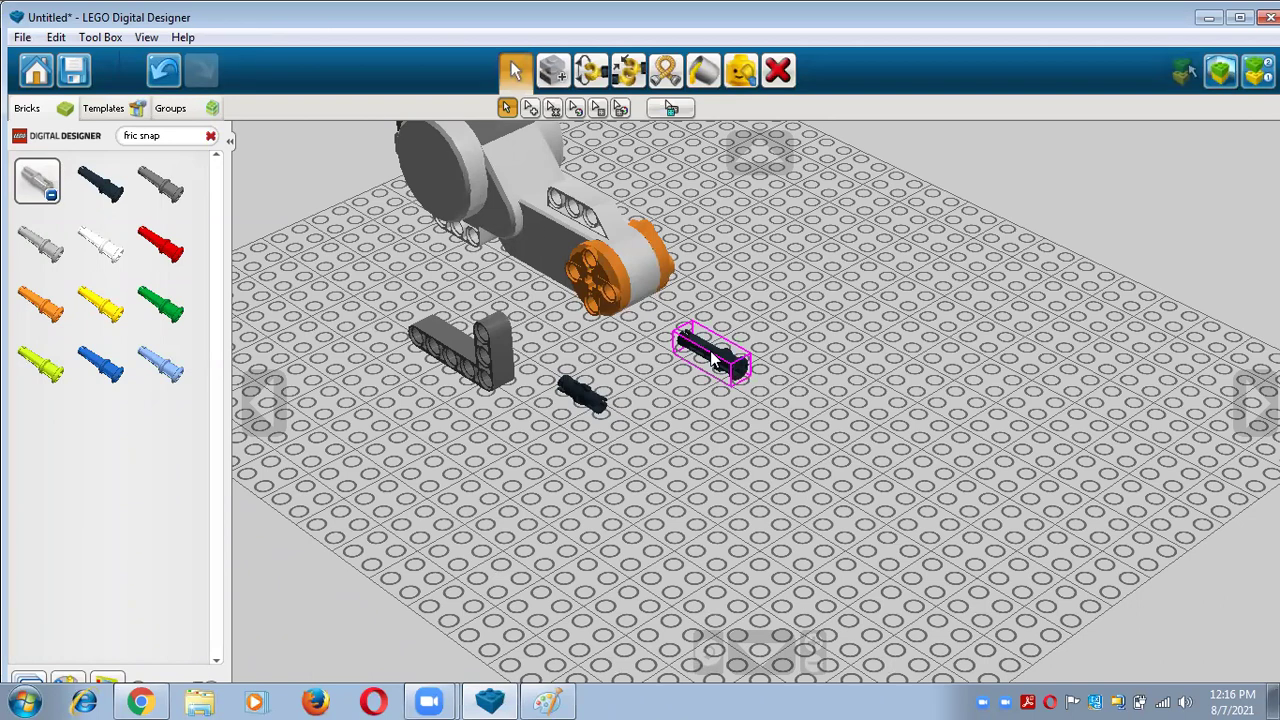
click(680, 312)
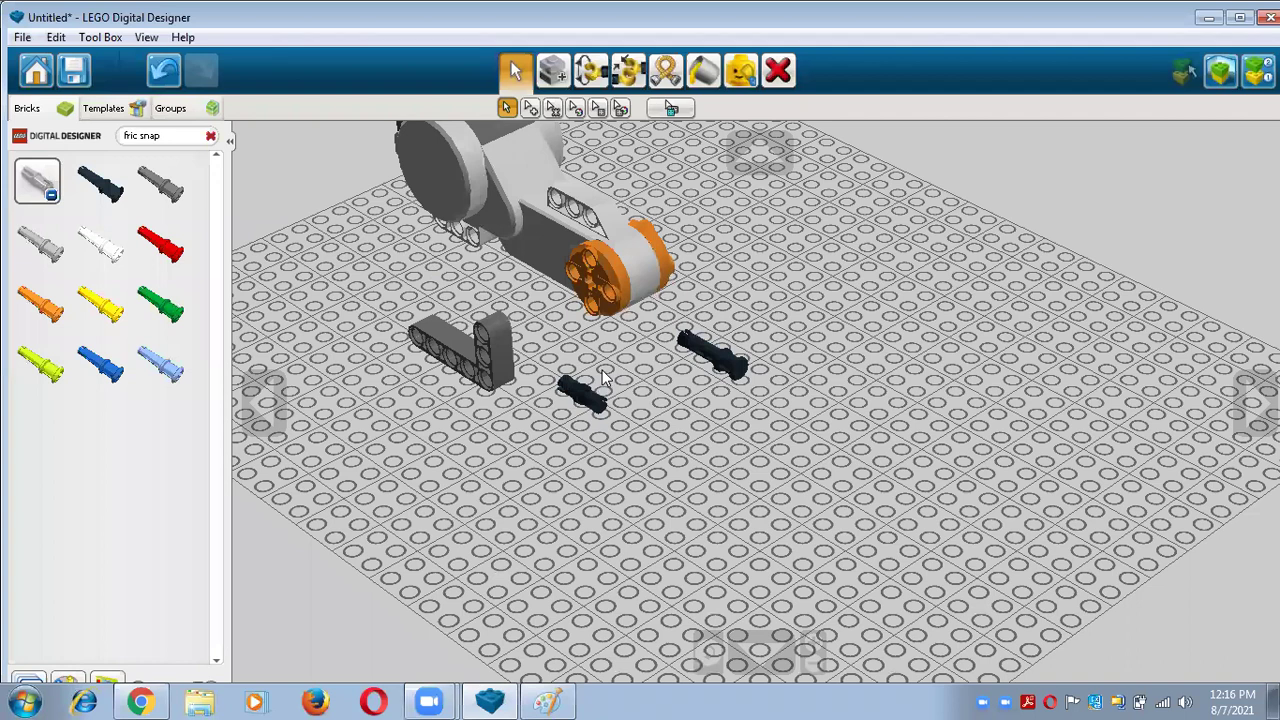
Move the motor to the right part of the grid and turn it half a turn so its orange hub faces the loose parts
click(565, 280)
drag(565, 280, 750, 290)
drag(911, 497, 942, 447)
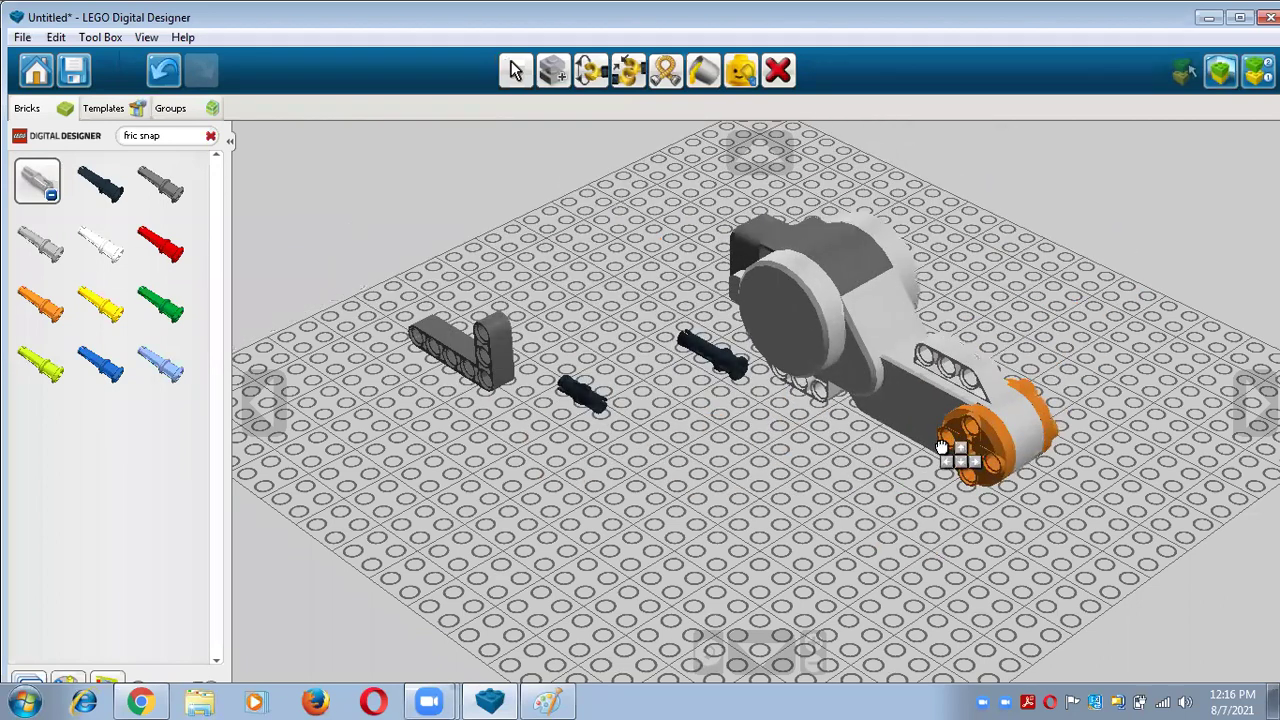
key(Right)
key(Right)
drag(942, 447, 897, 321)
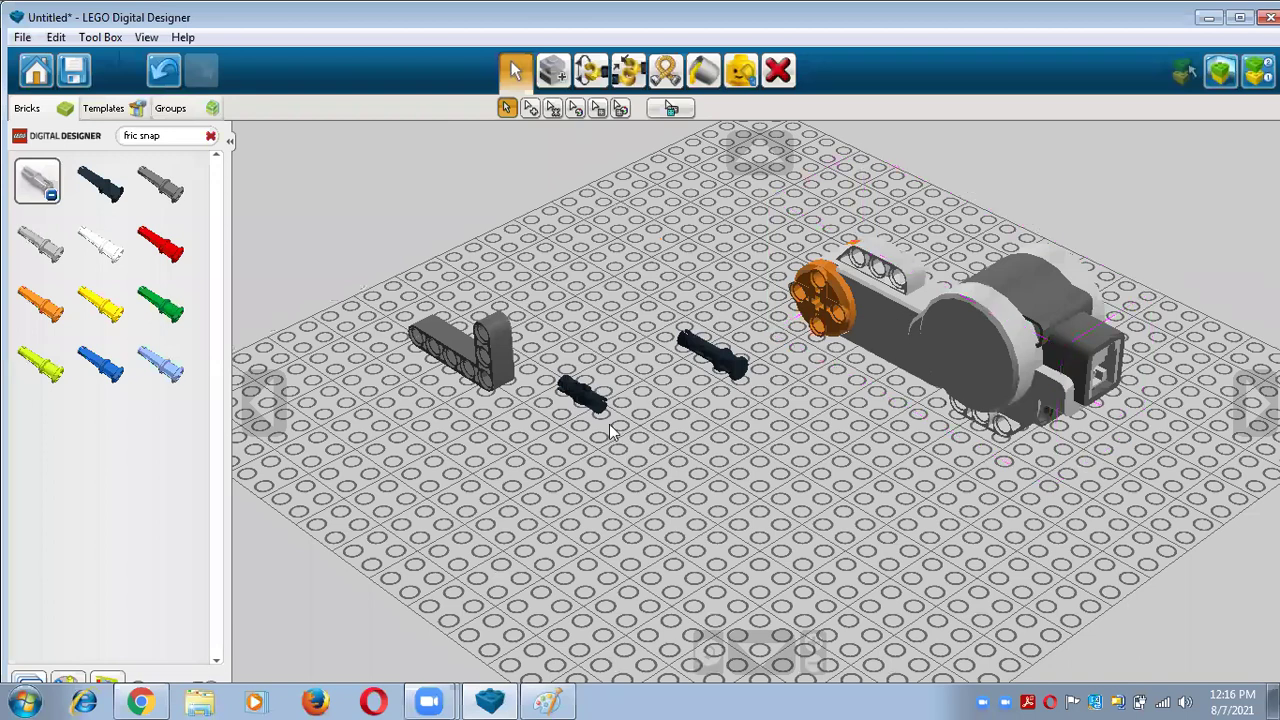
Rotate the short black connector peg and insert it into the motor's upper hole nearest the orange hub
drag(597, 410, 876, 247)
key(Left)
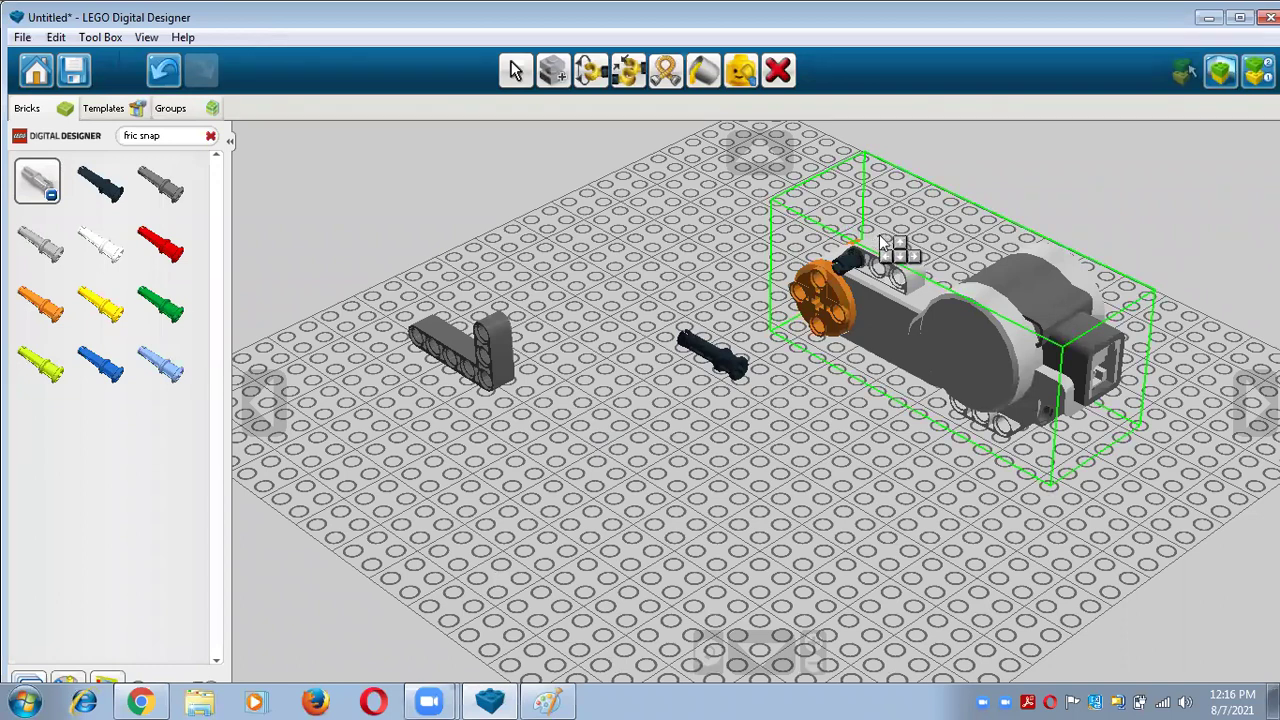
key(v)
click(866, 262)
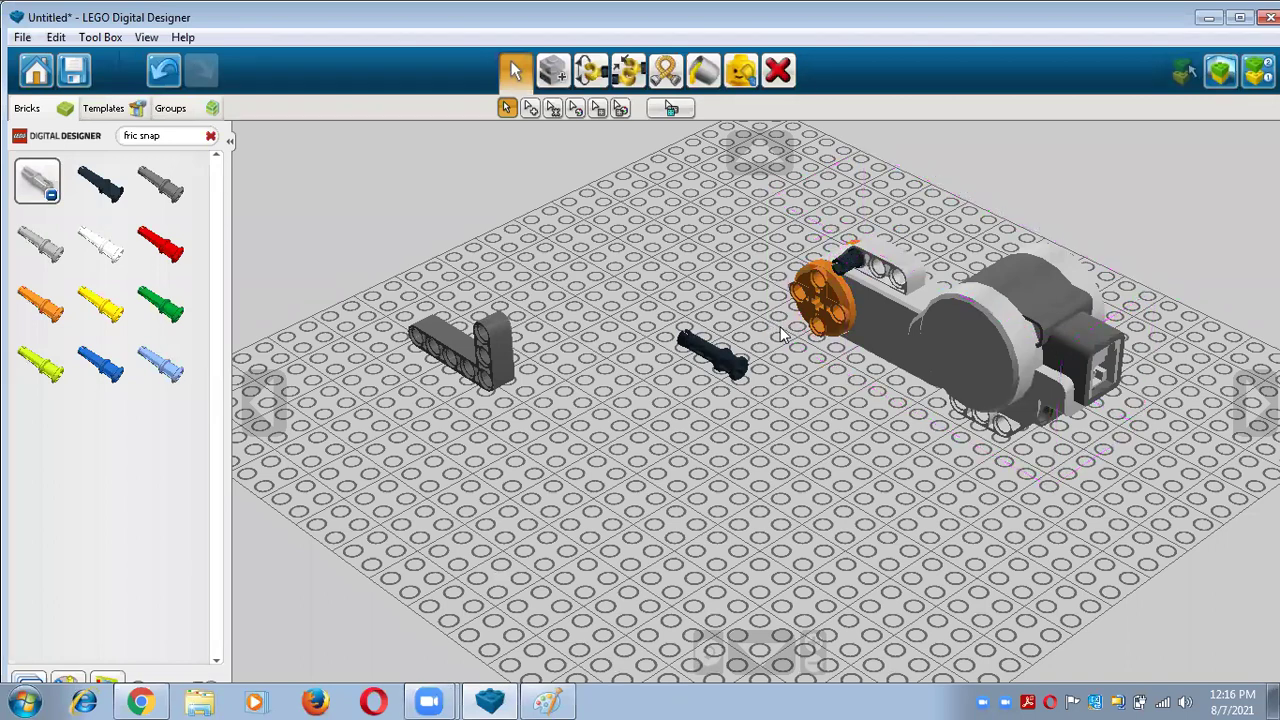
Rotate the long black snap peg and insert it into the motor's upper row of holes beside the short peg
drag(715, 362, 637, 407)
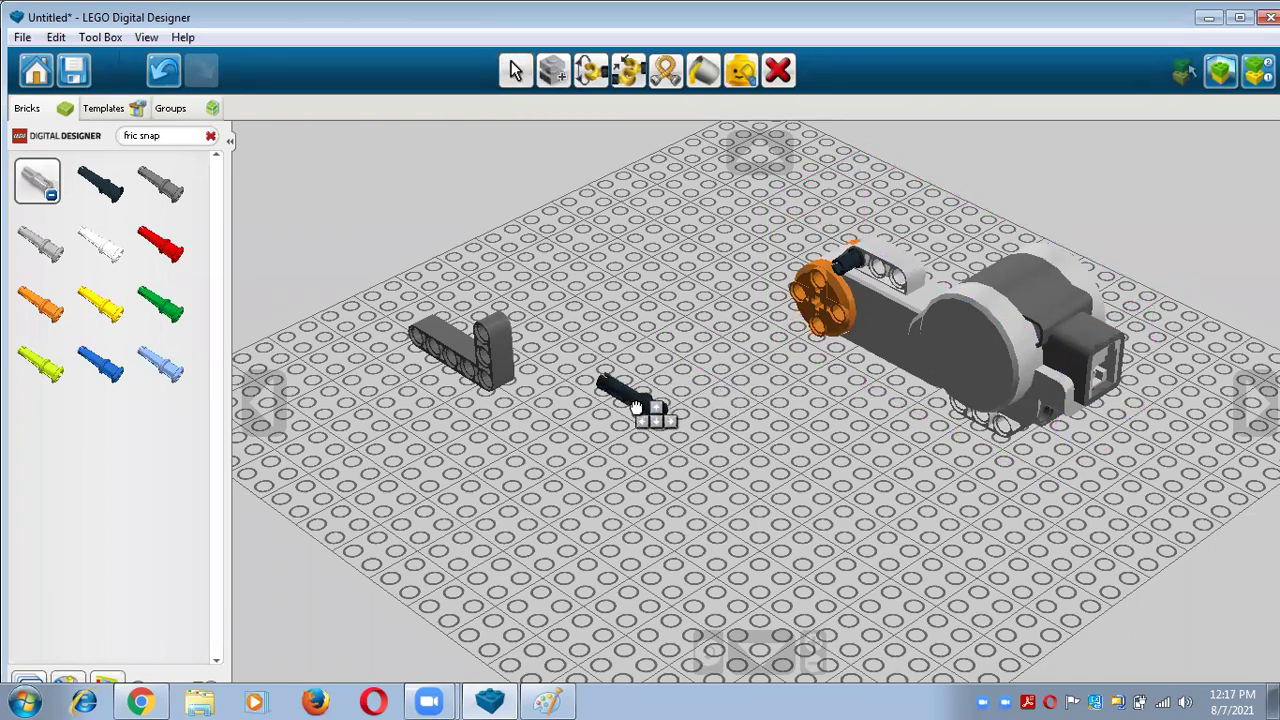
key(Left)
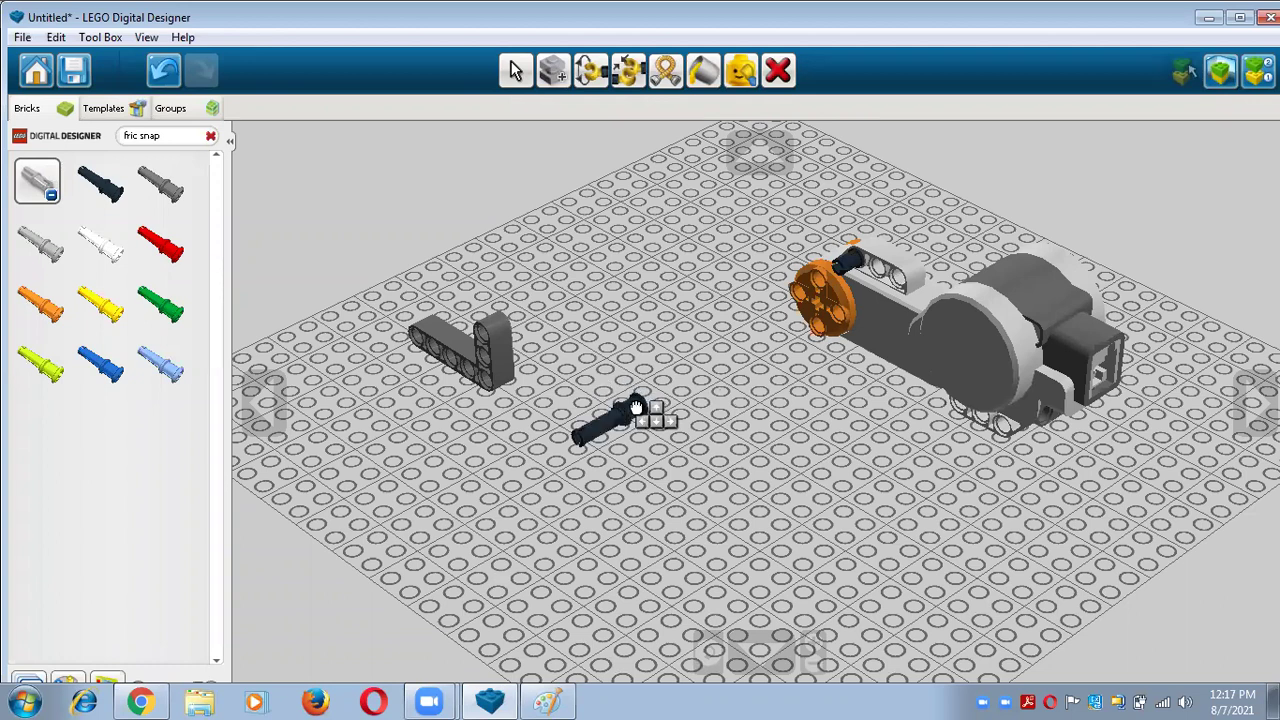
key(Left)
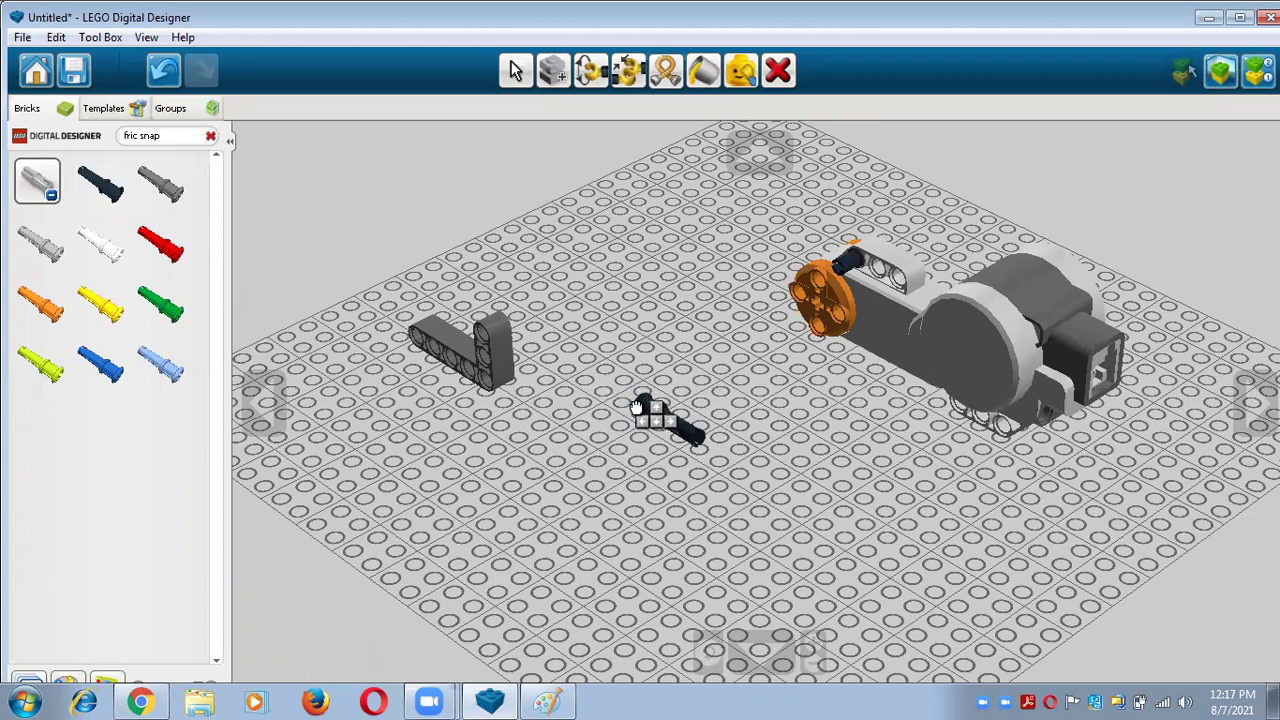
drag(637, 407, 850, 282)
right_drag(933, 223, 874, 284)
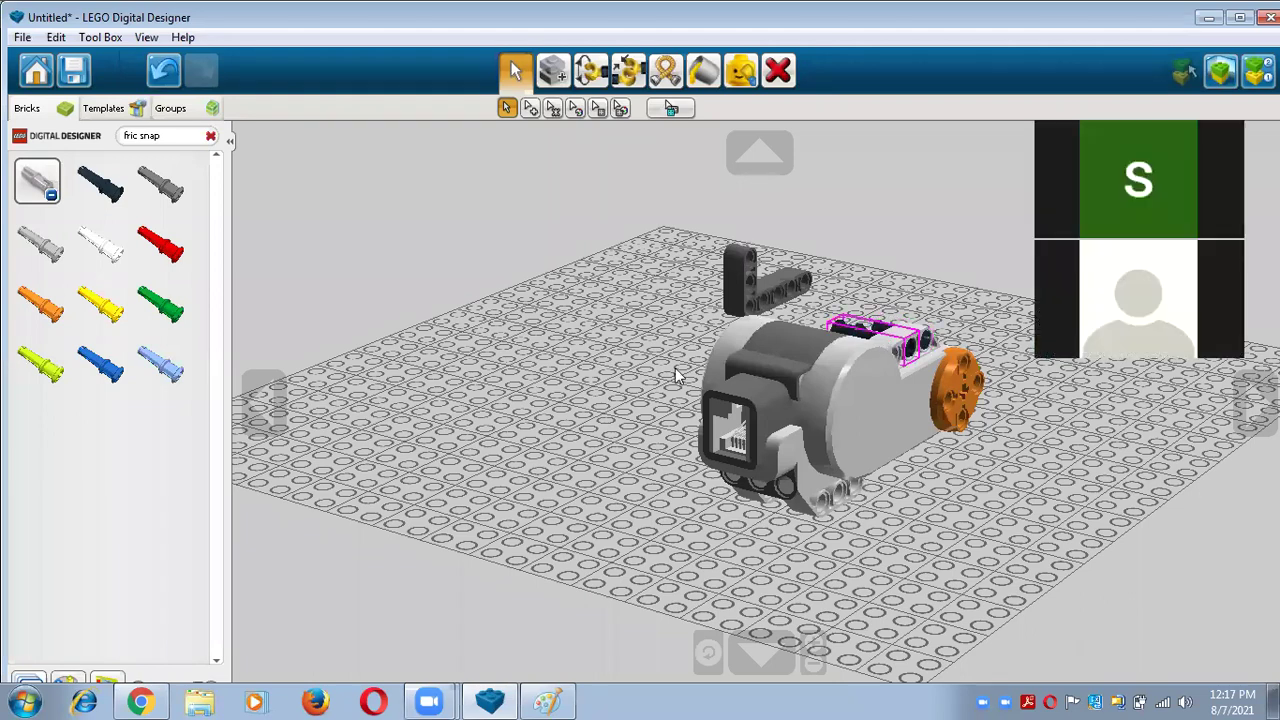
Turn the angular beam and fit its long arm onto the motor's two pegs, with its short arm pointing up at the orange hub end
right_drag(744, 392, 763, 411)
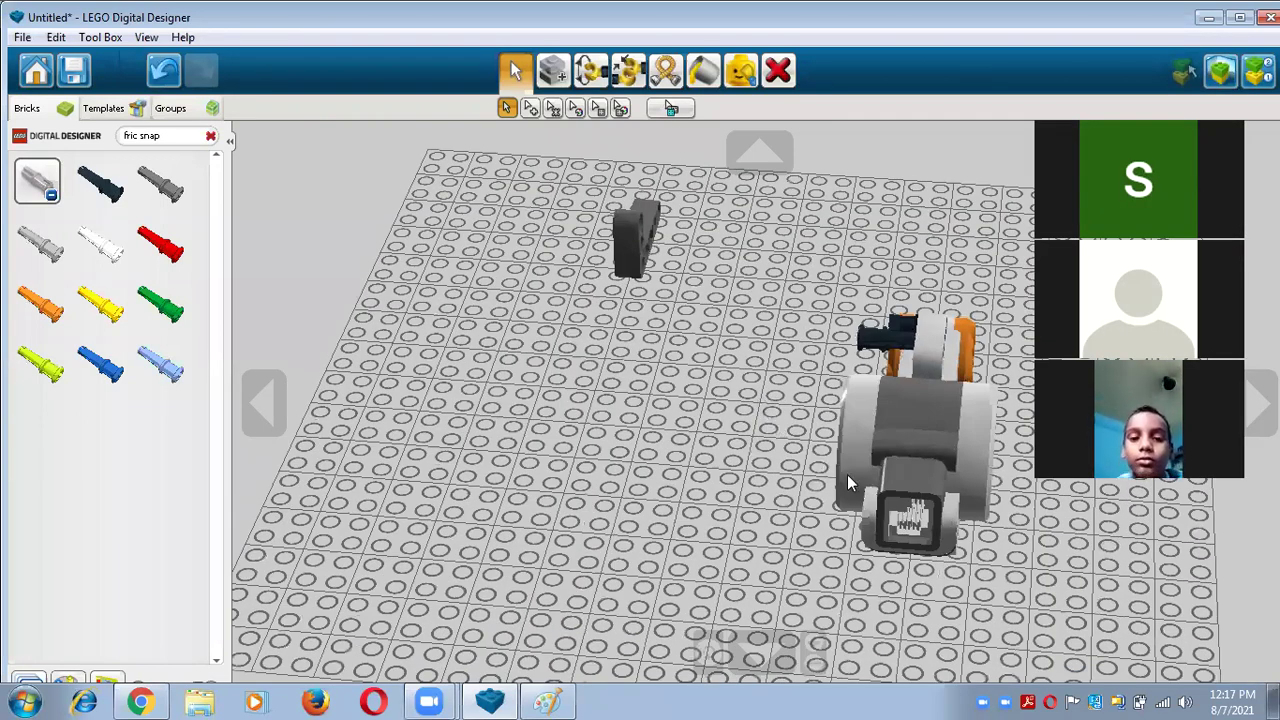
right_drag(907, 477, 820, 465)
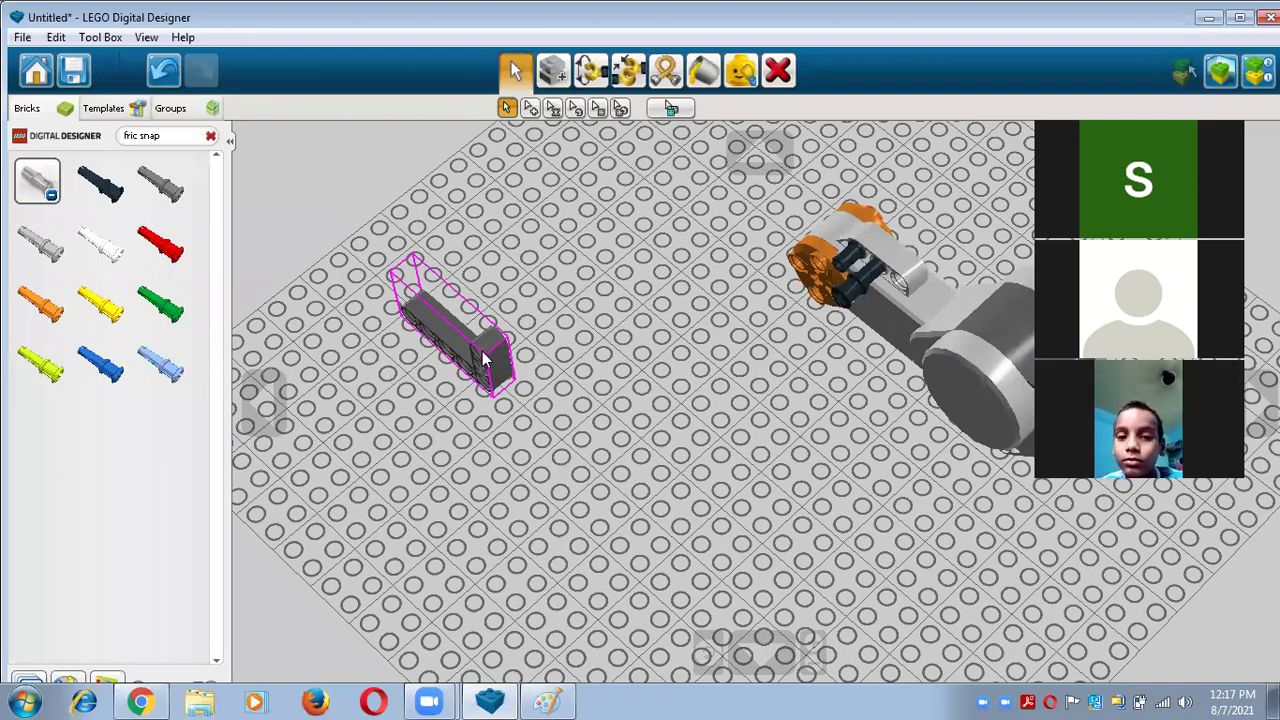
drag(483, 358, 674, 263)
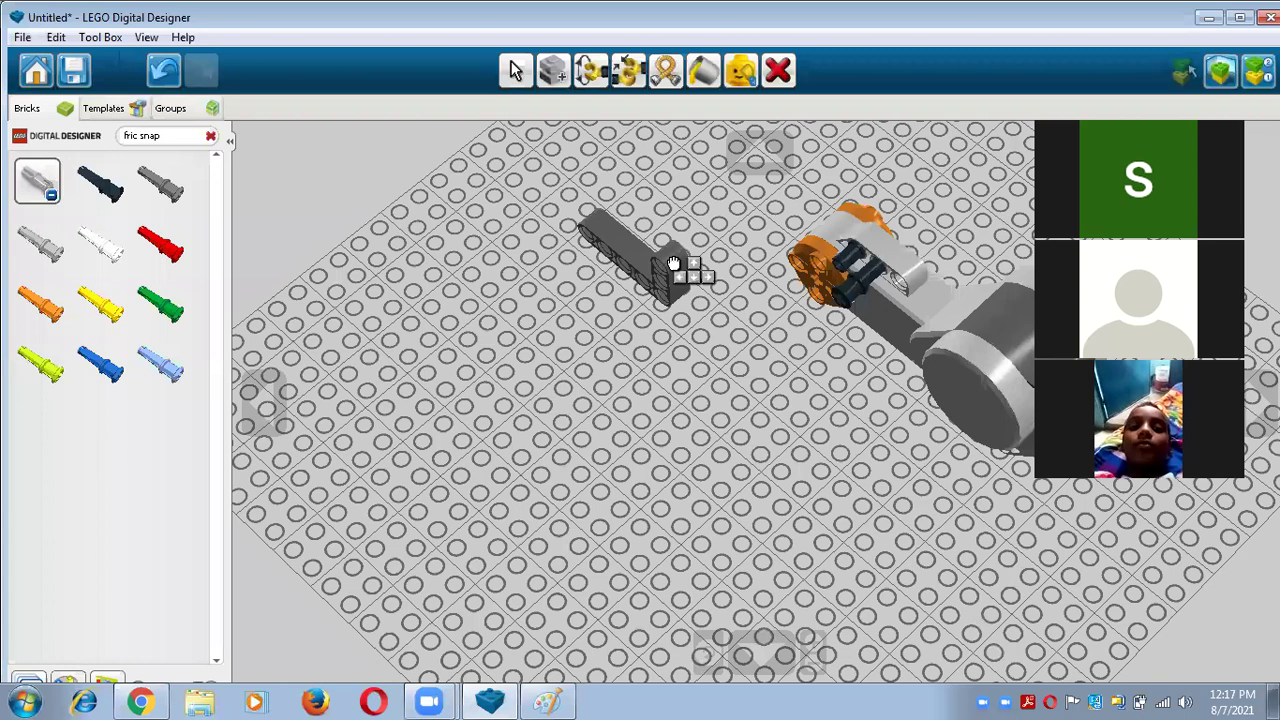
key(Left)
key(Left)
drag(674, 263, 801, 181)
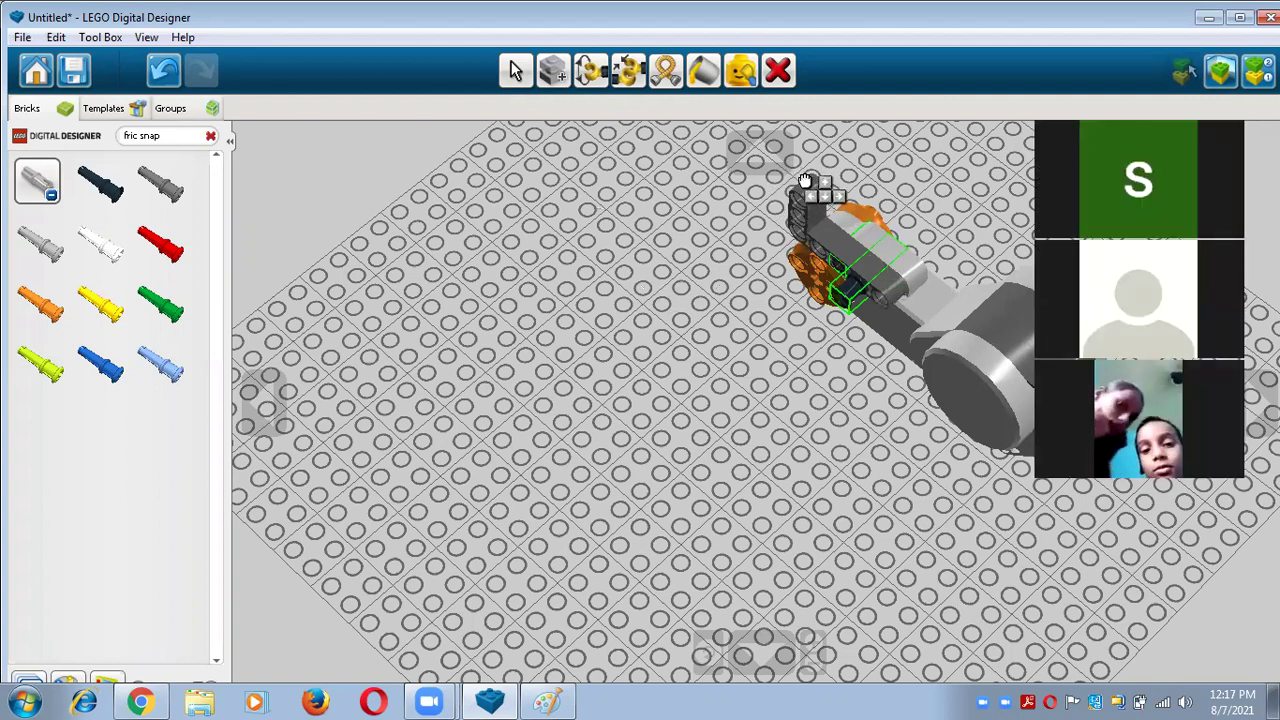
drag(802, 180, 791, 167)
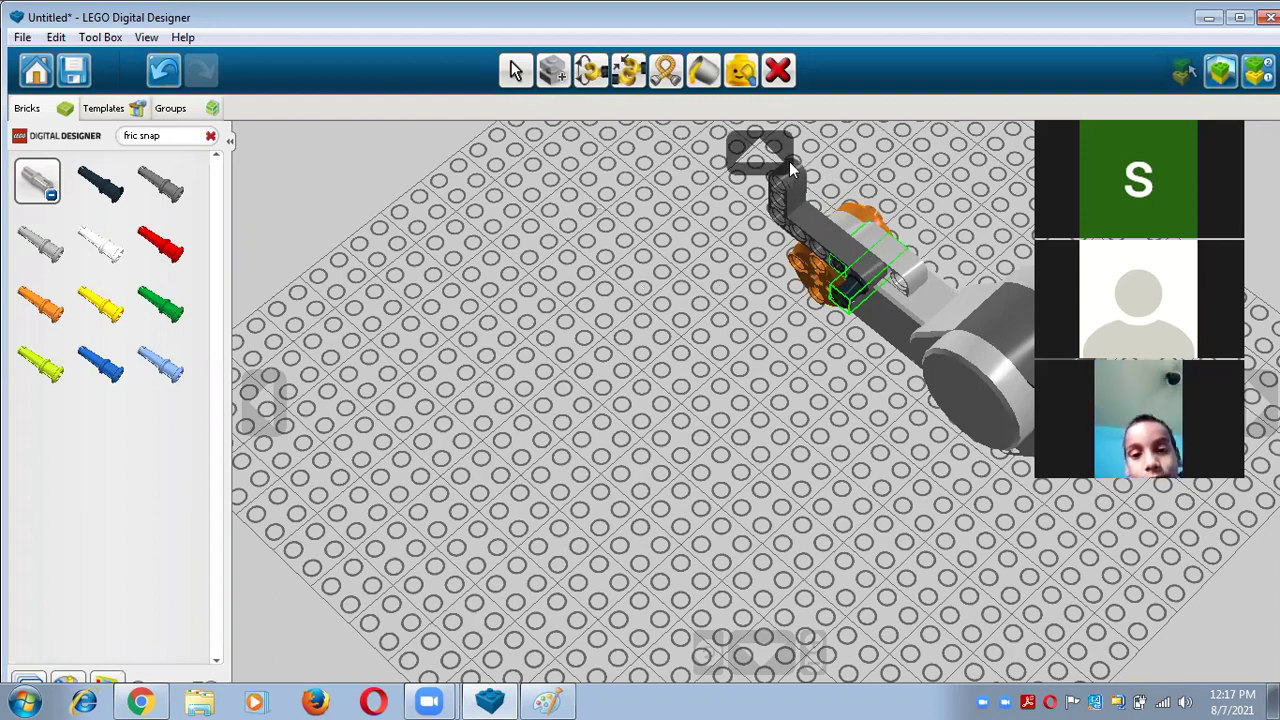
click(789, 161)
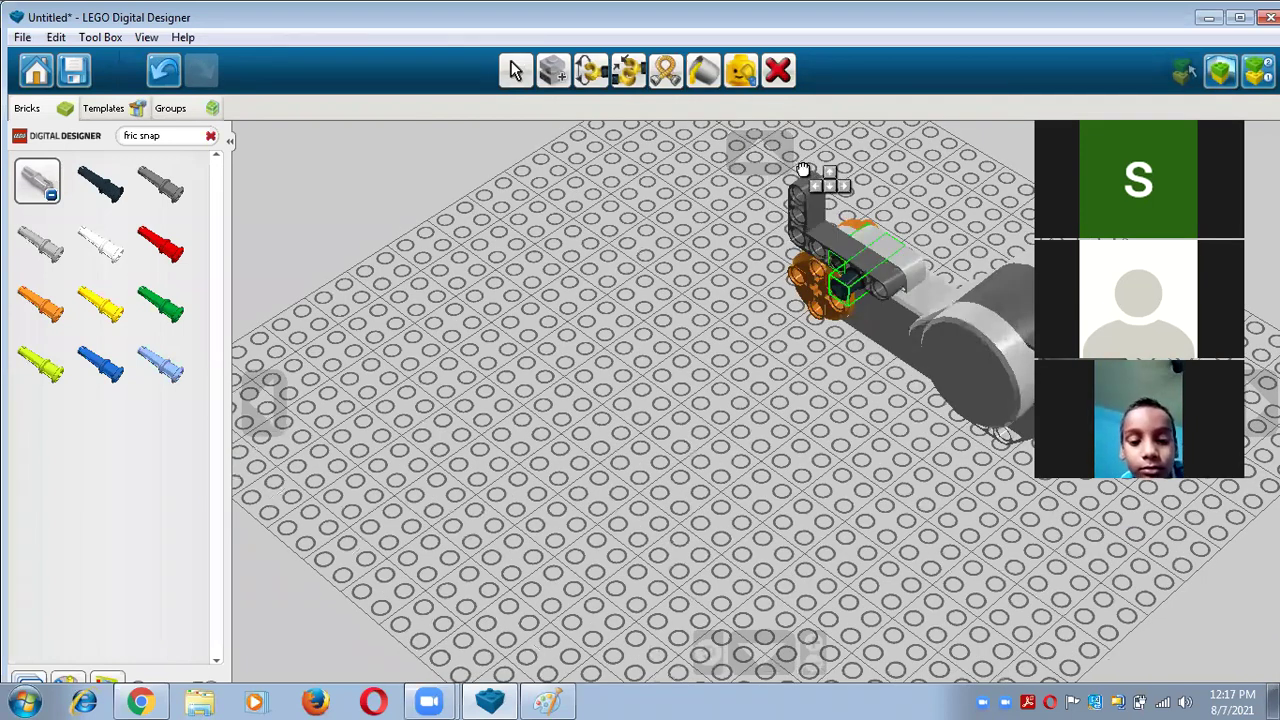
key(Escape)
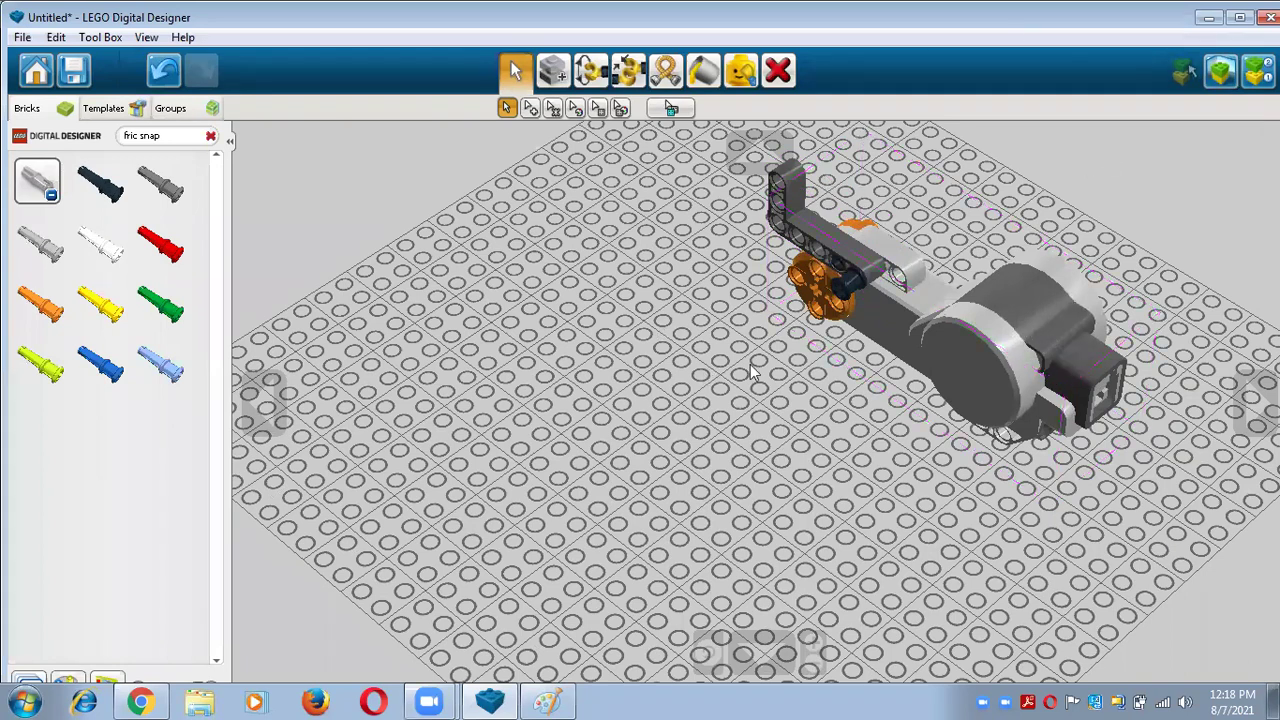
Place another long black snap peg on an empty part of the grid, away from the motor
right_drag(969, 508, 939, 525)
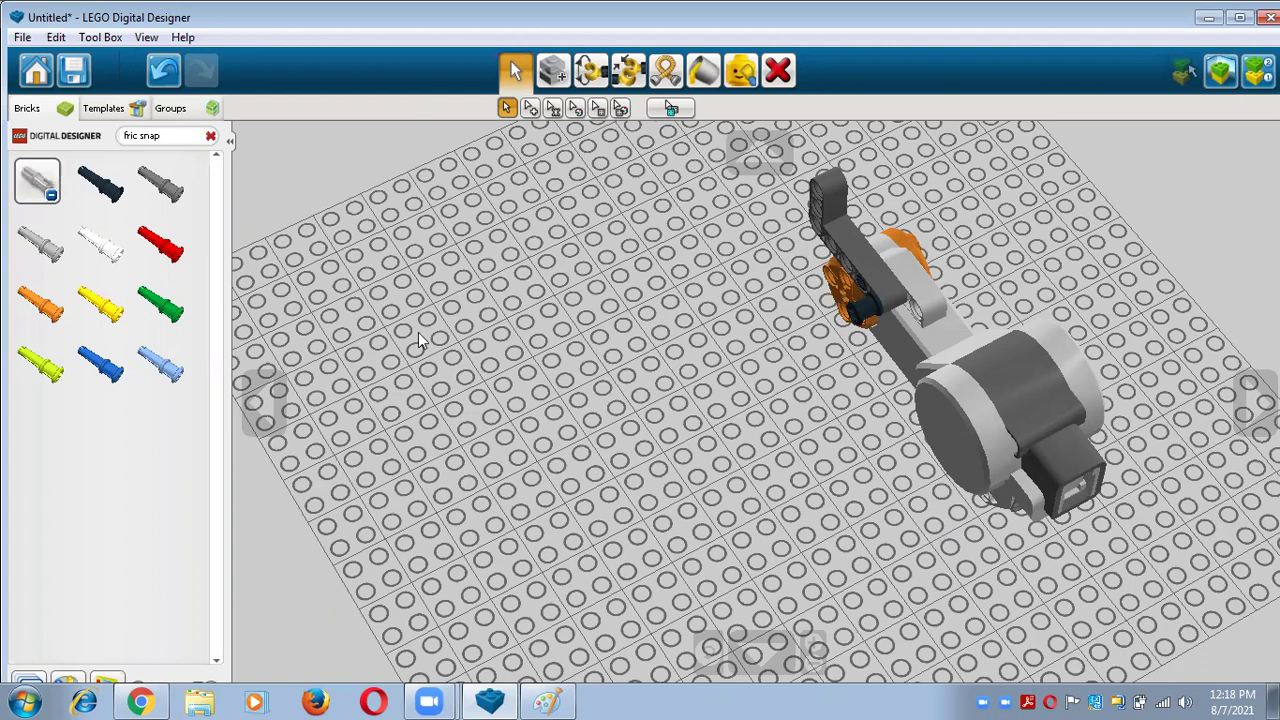
click(112, 192)
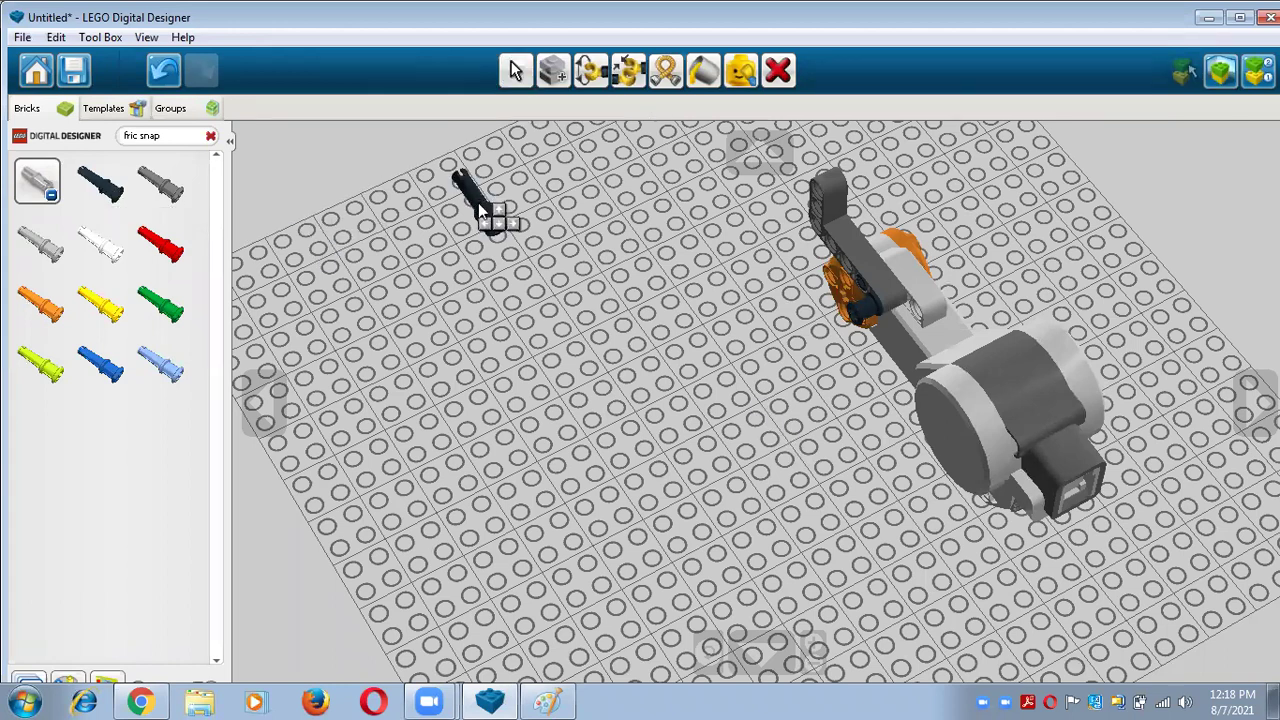
click(479, 208)
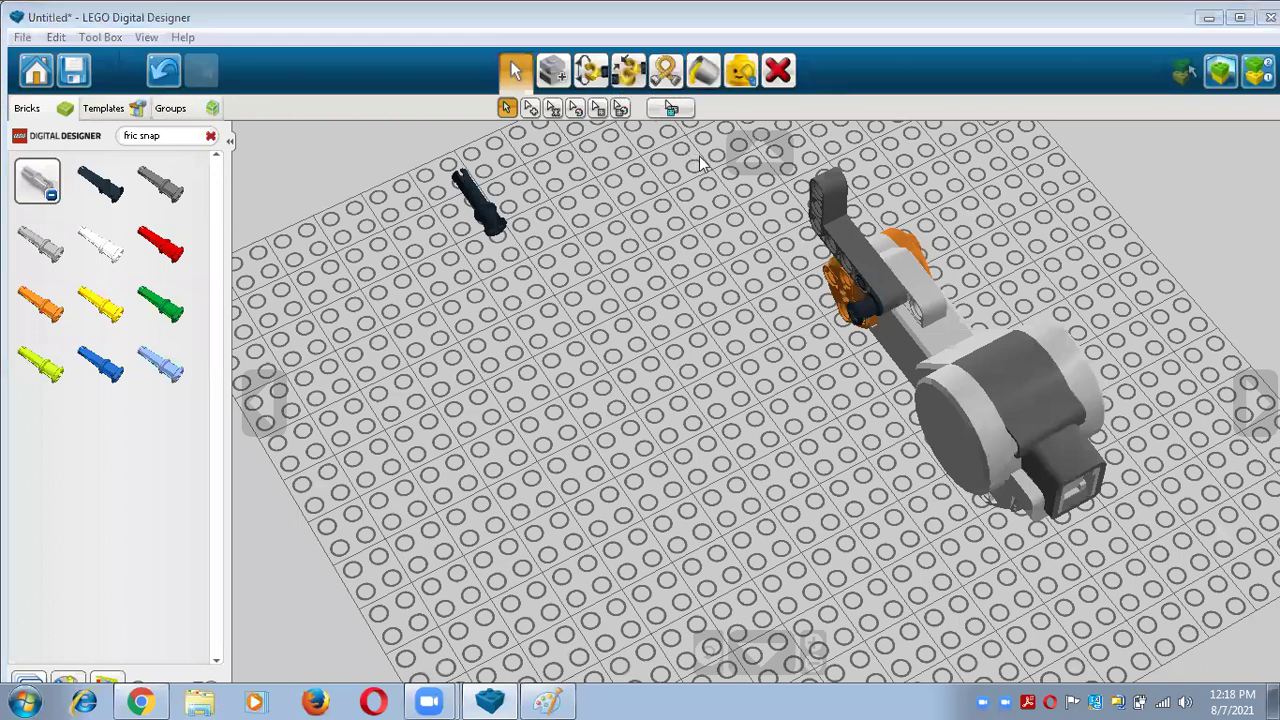
Search the bricks for "cross axle" and place the plain grey axle on the grid between the snap peg and the motor
click(211, 137)
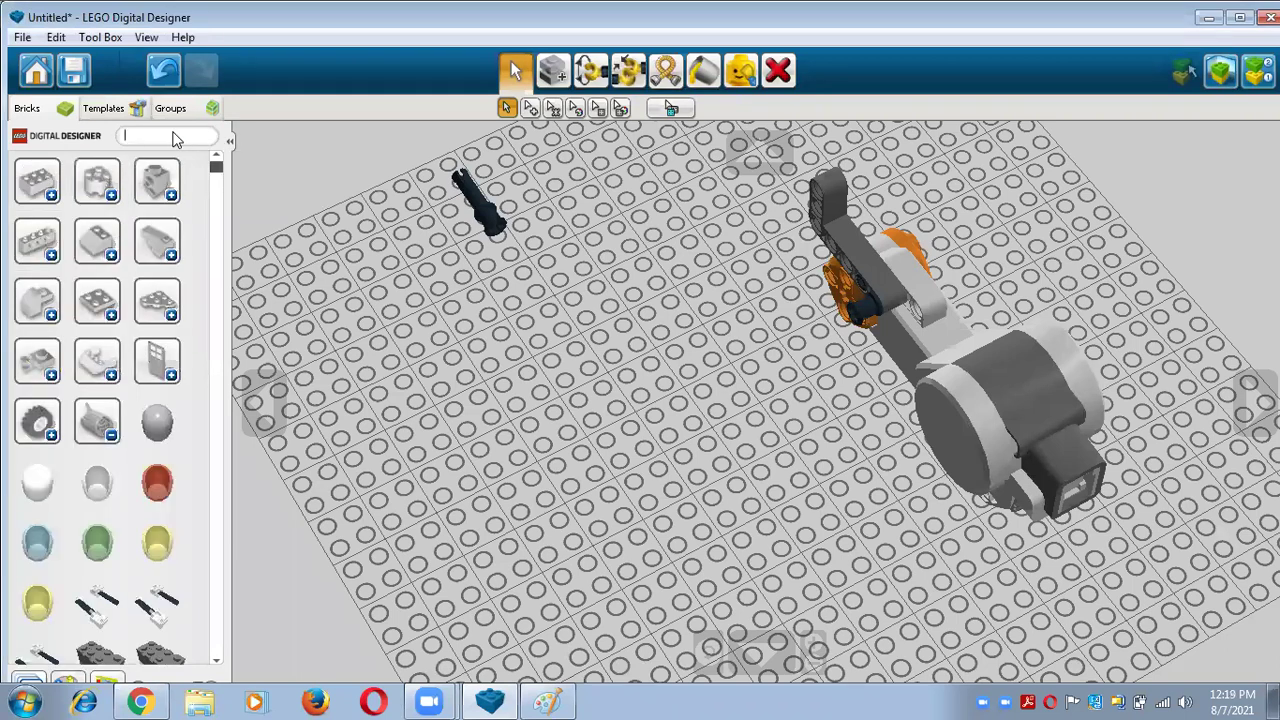
text(c)
text(ross axle)
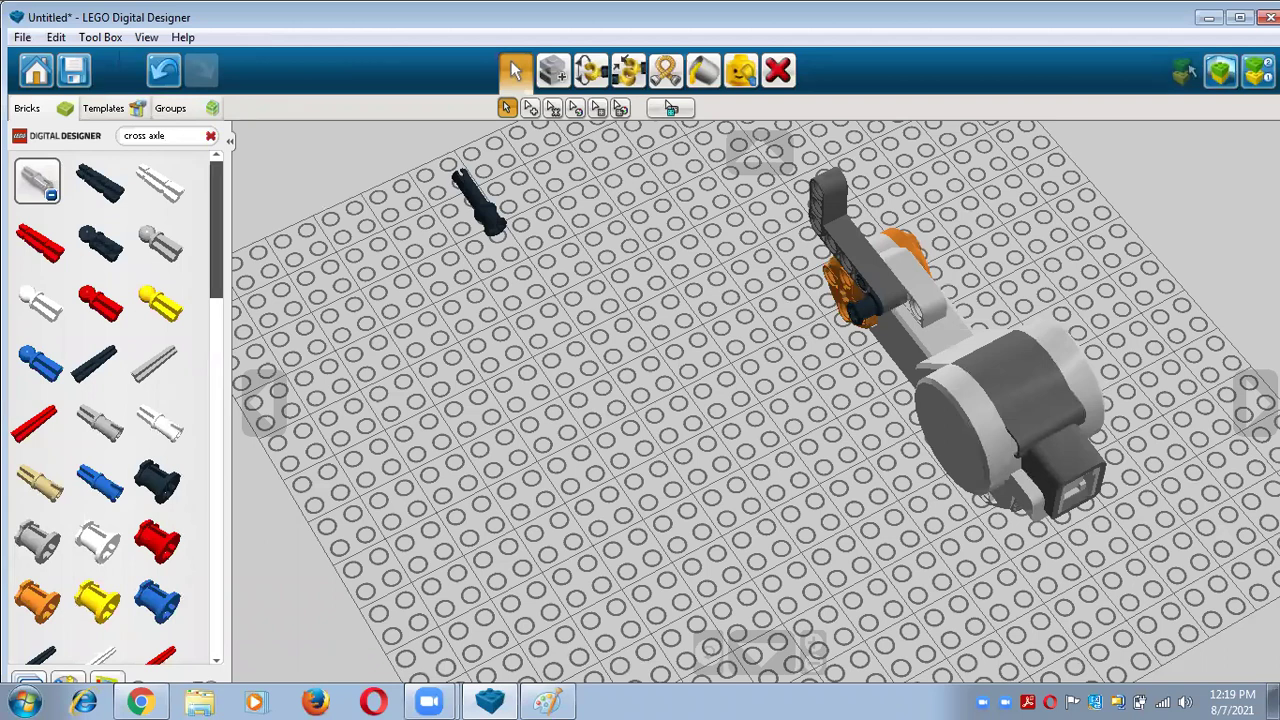
click(145, 378)
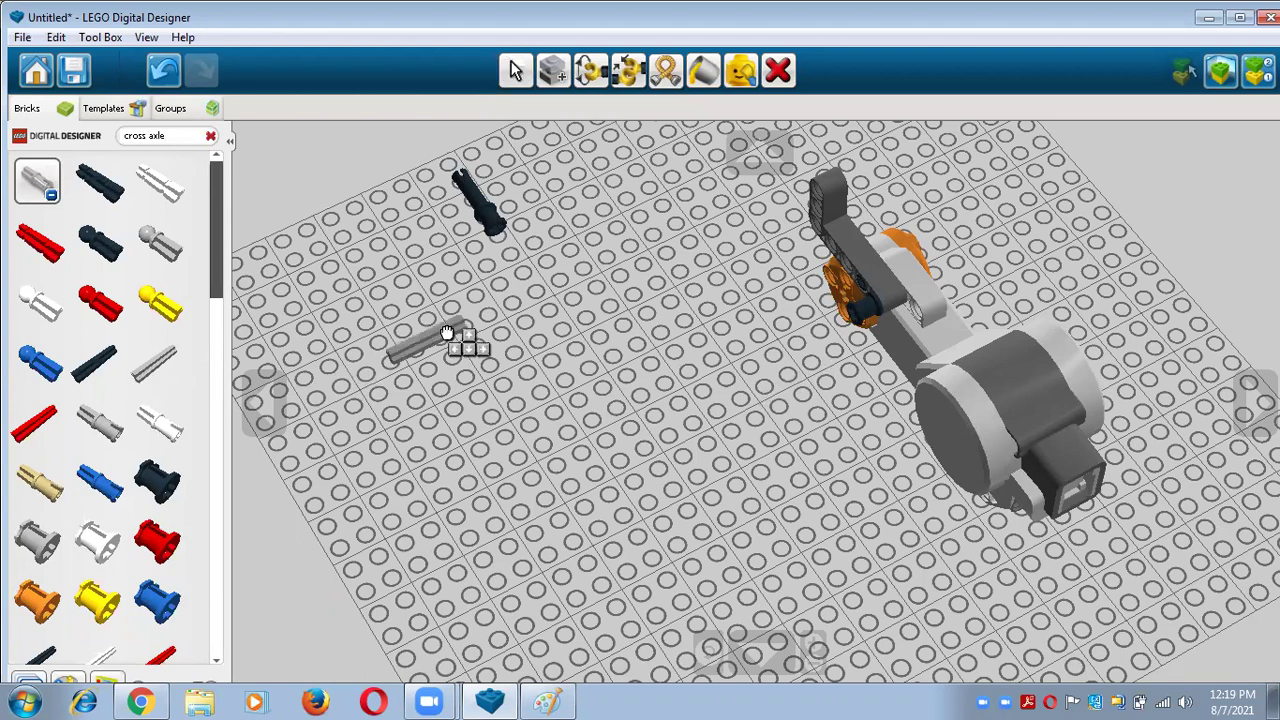
click(626, 208)
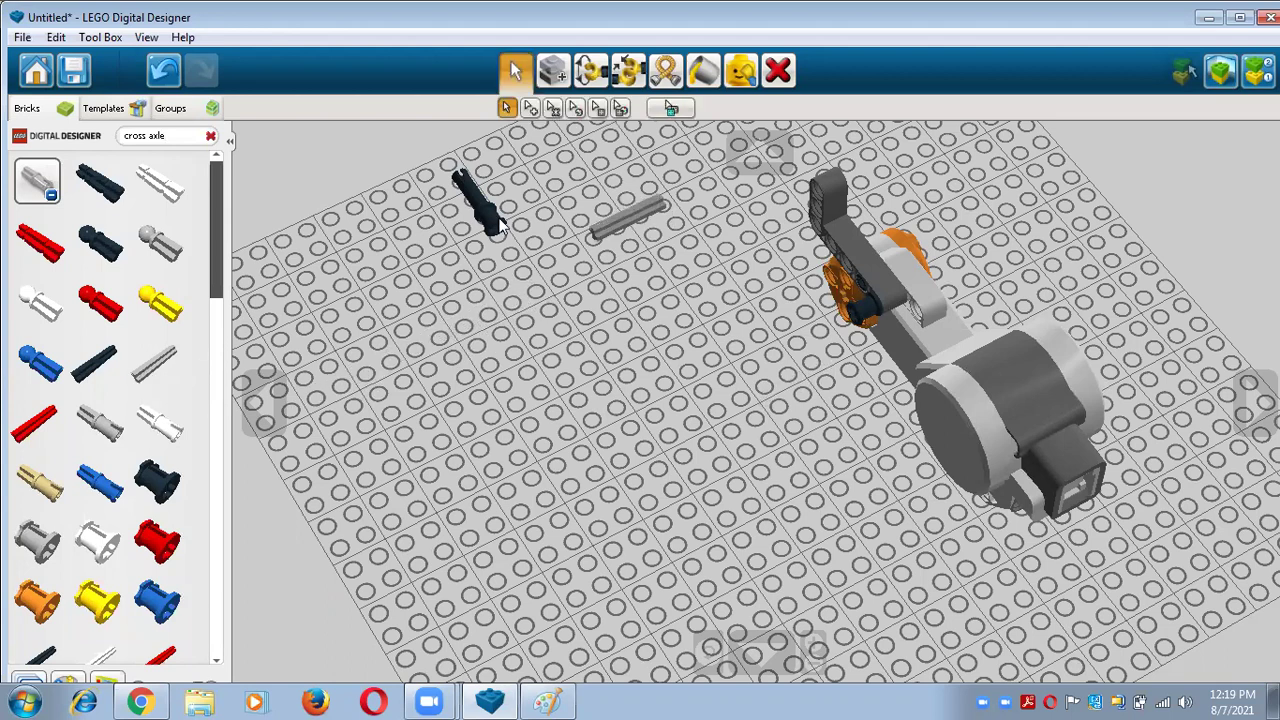
Search the bricks for "light" and place a Lightsensor on the grid beside the loose snap peg
click(210, 135)
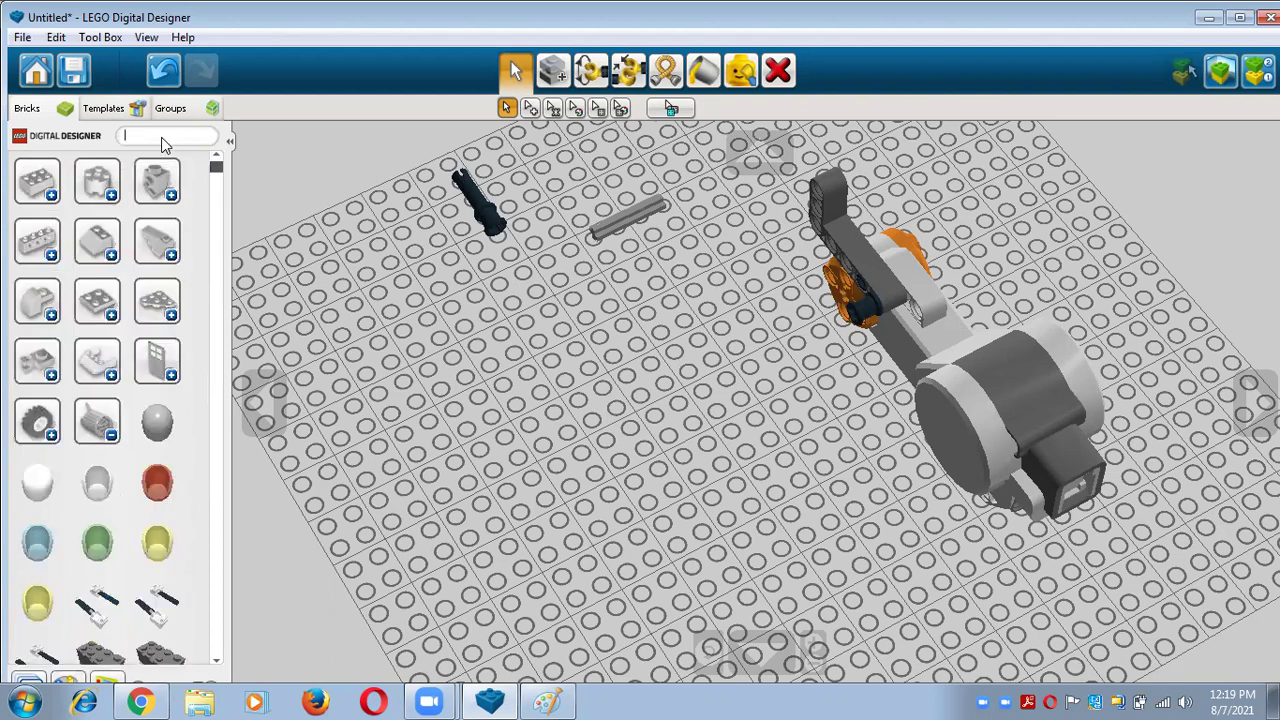
text(light)
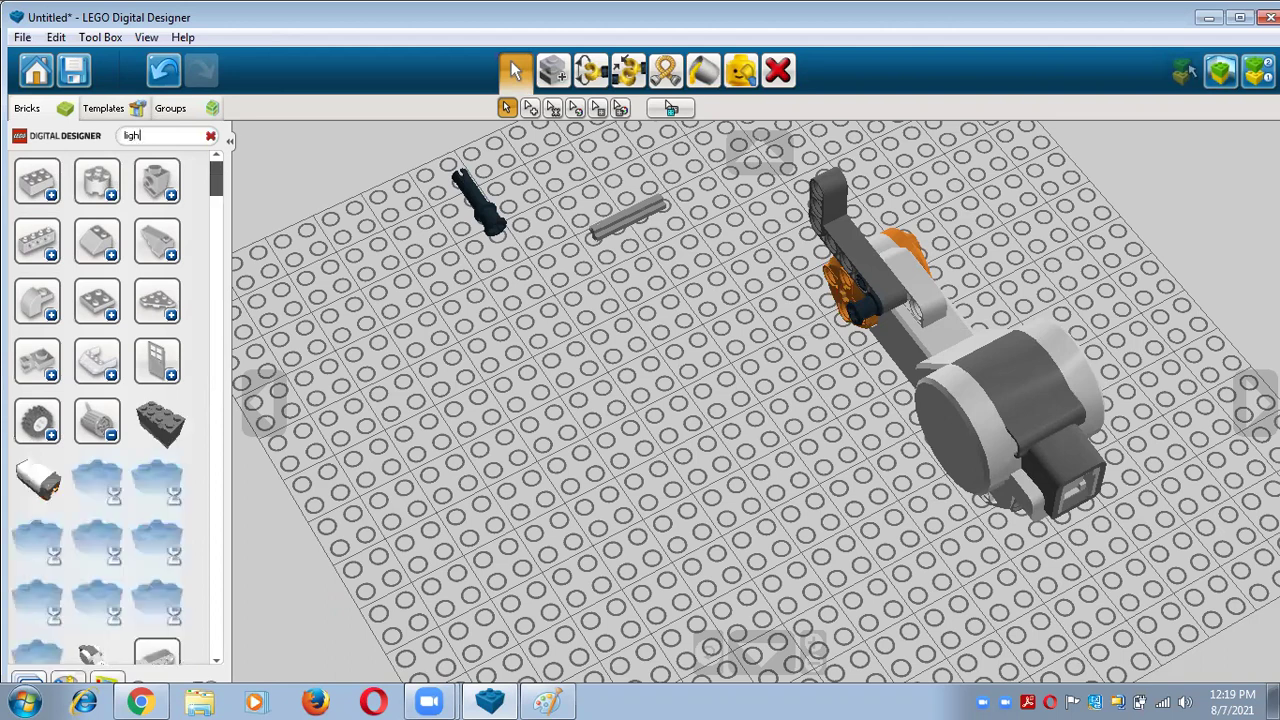
click(47, 492)
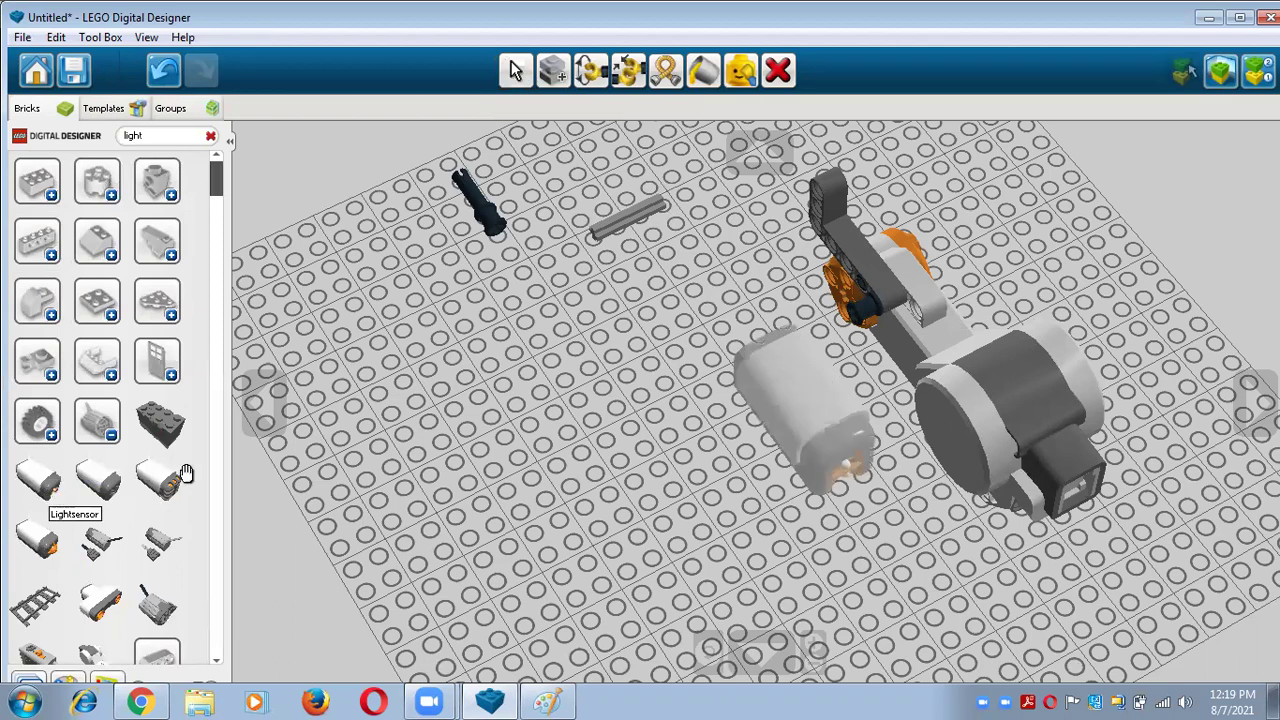
click(521, 378)
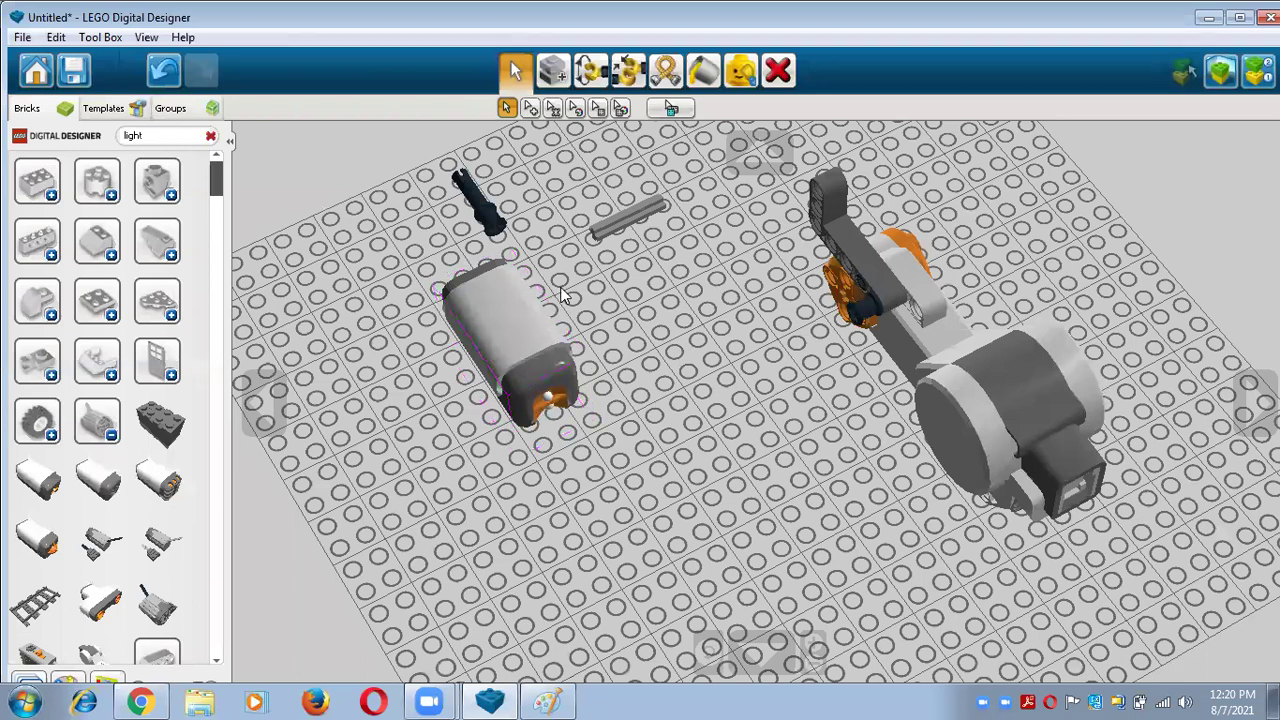
Rotate the loose long snap peg and insert it into the corner hole of the angular beam
click(490, 207)
drag(493, 215, 636, 345)
key(Left)
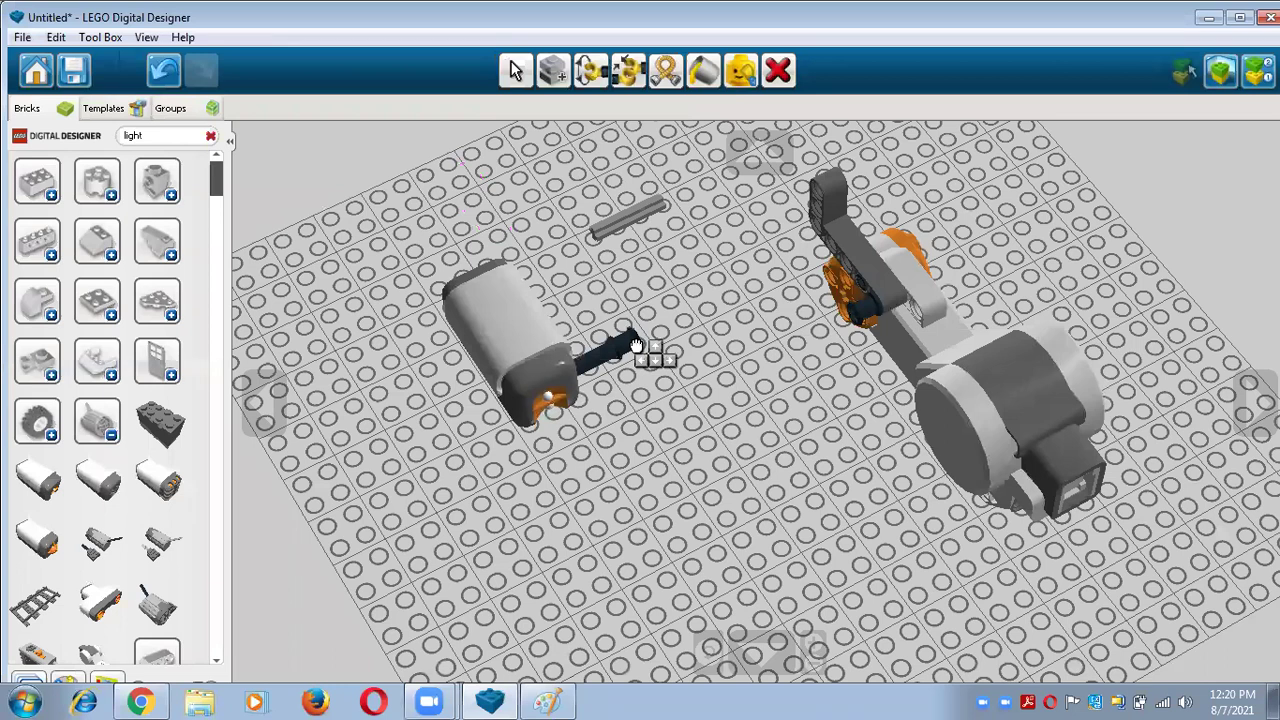
key(Left)
key(Left)
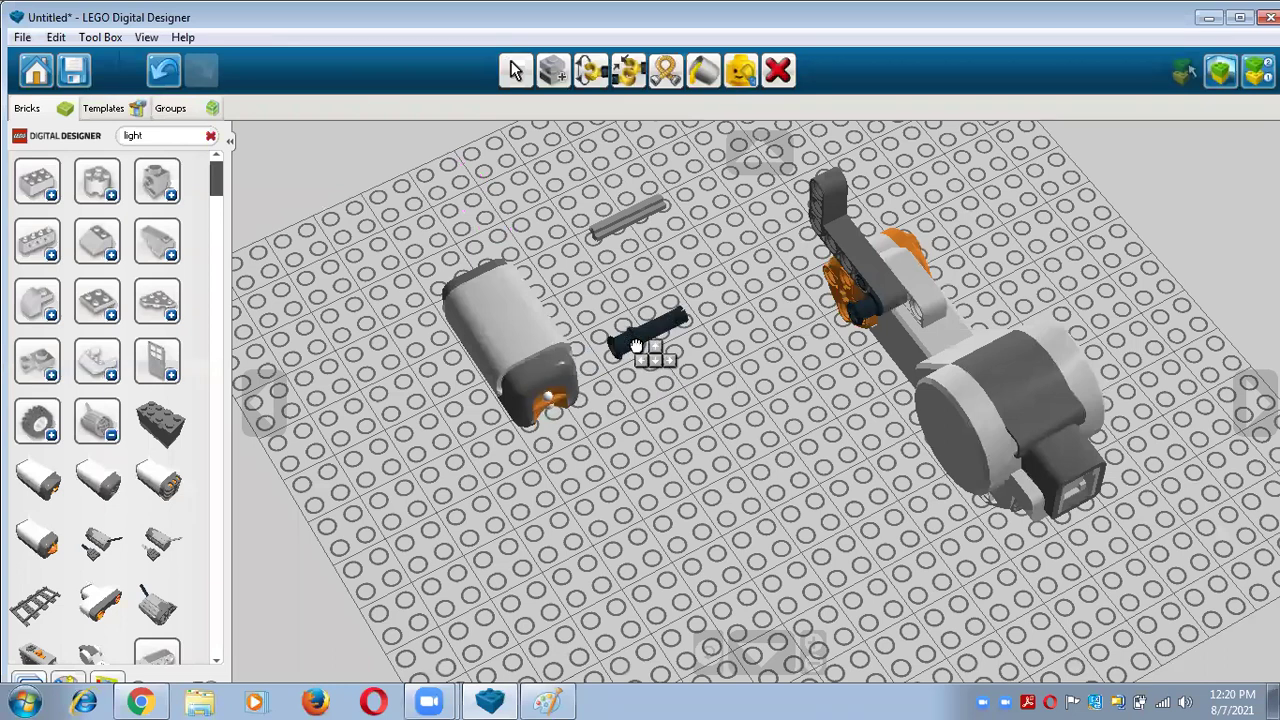
drag(636, 345, 806, 234)
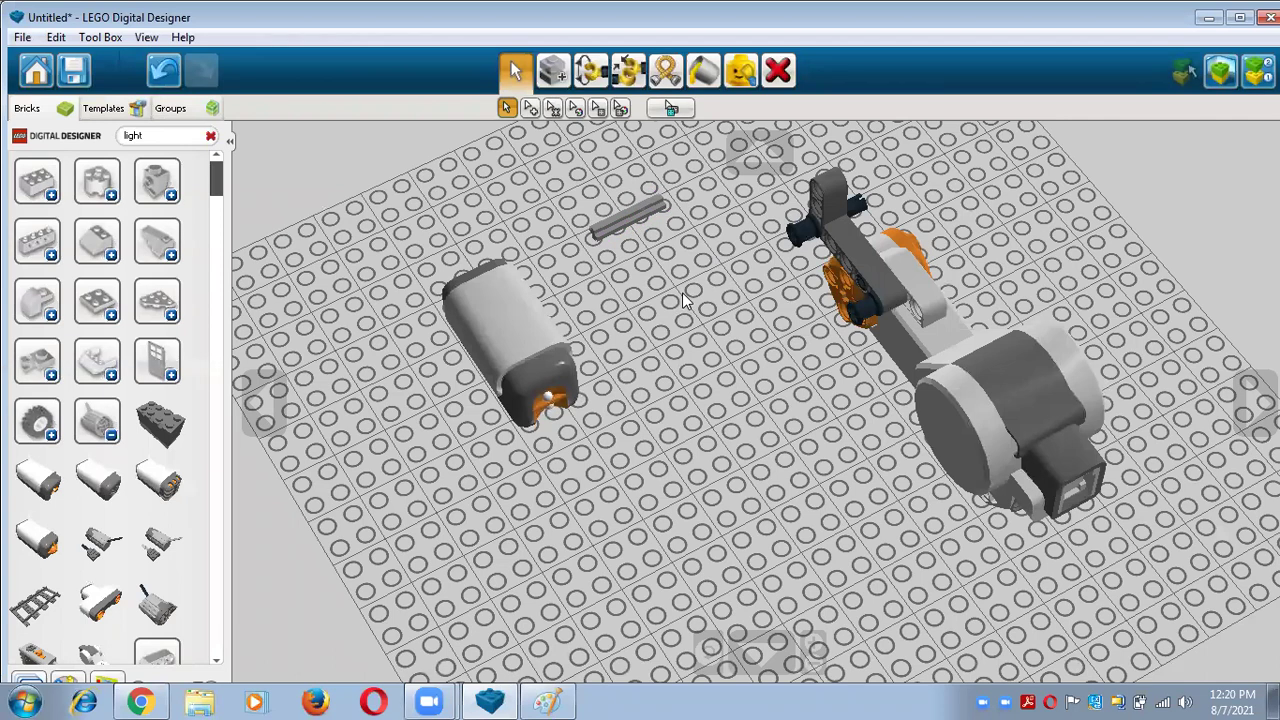
Insert the grey cross axle into the outer end of the long snap peg that holds the beam to the motor
right_drag(769, 301, 790, 248)
right_drag(746, 287, 764, 246)
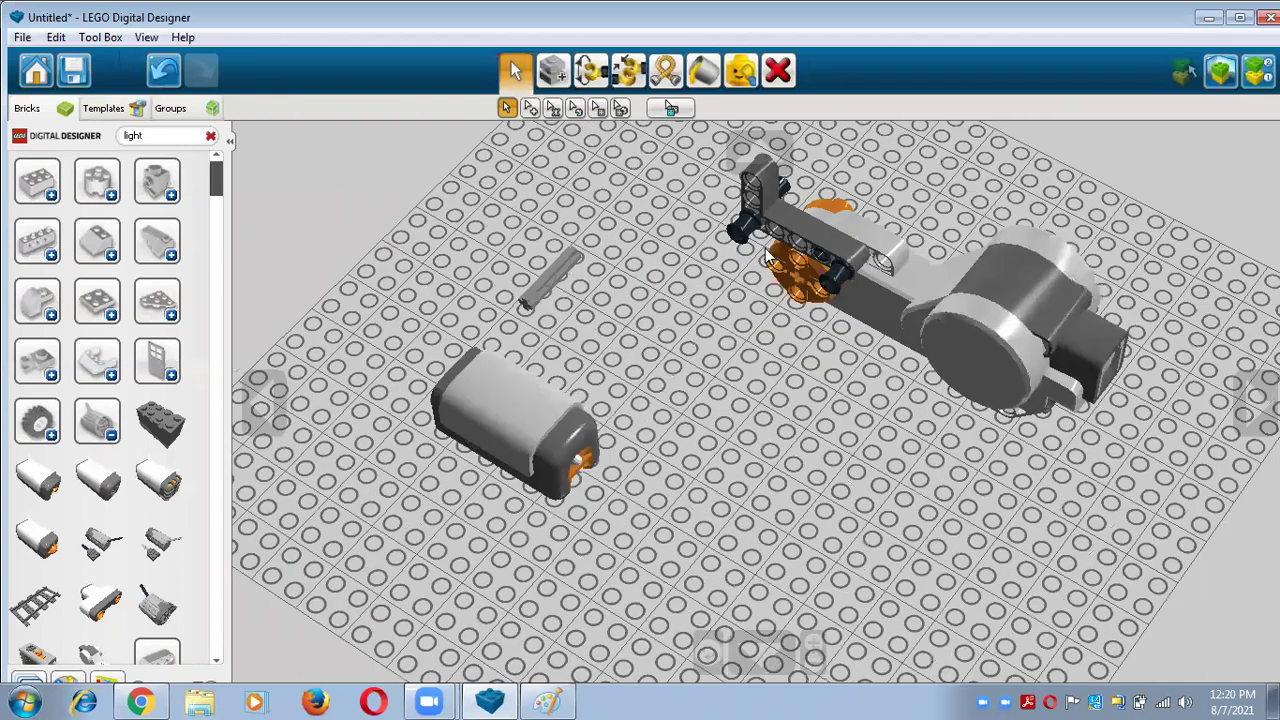
right_drag(818, 298, 836, 342)
right_drag(866, 298, 712, 420)
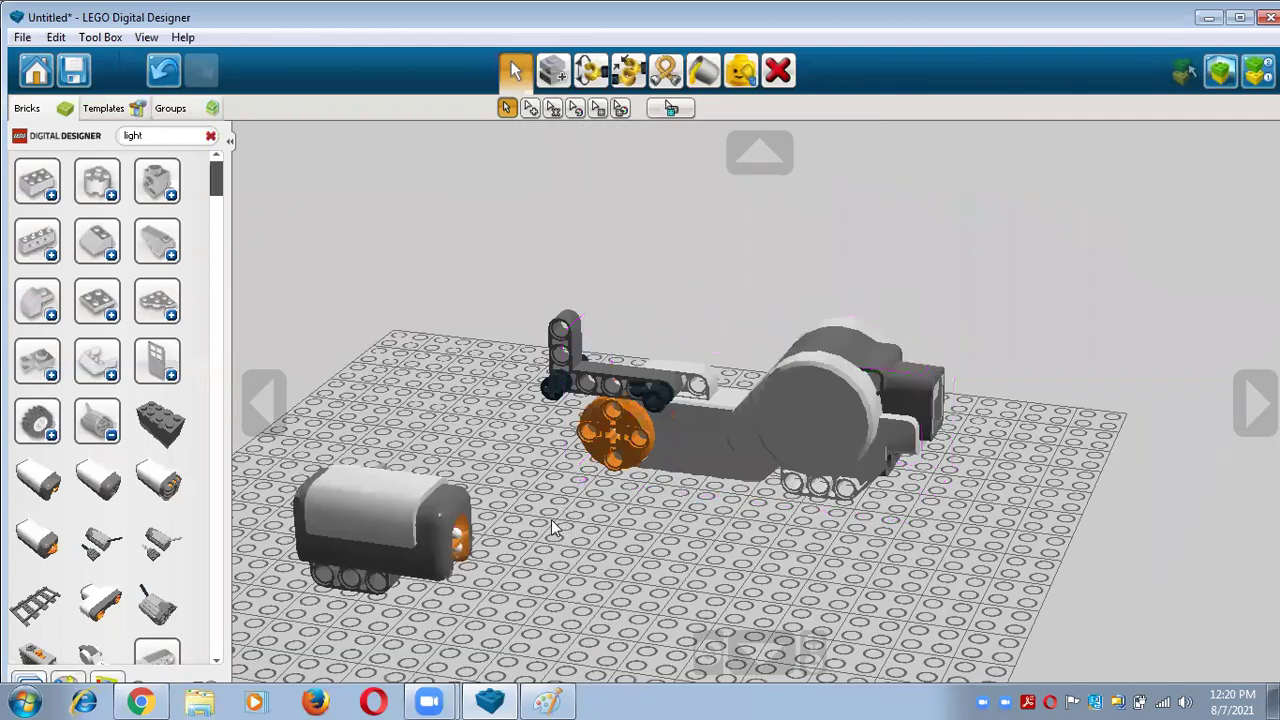
right_drag(551, 519, 523, 523)
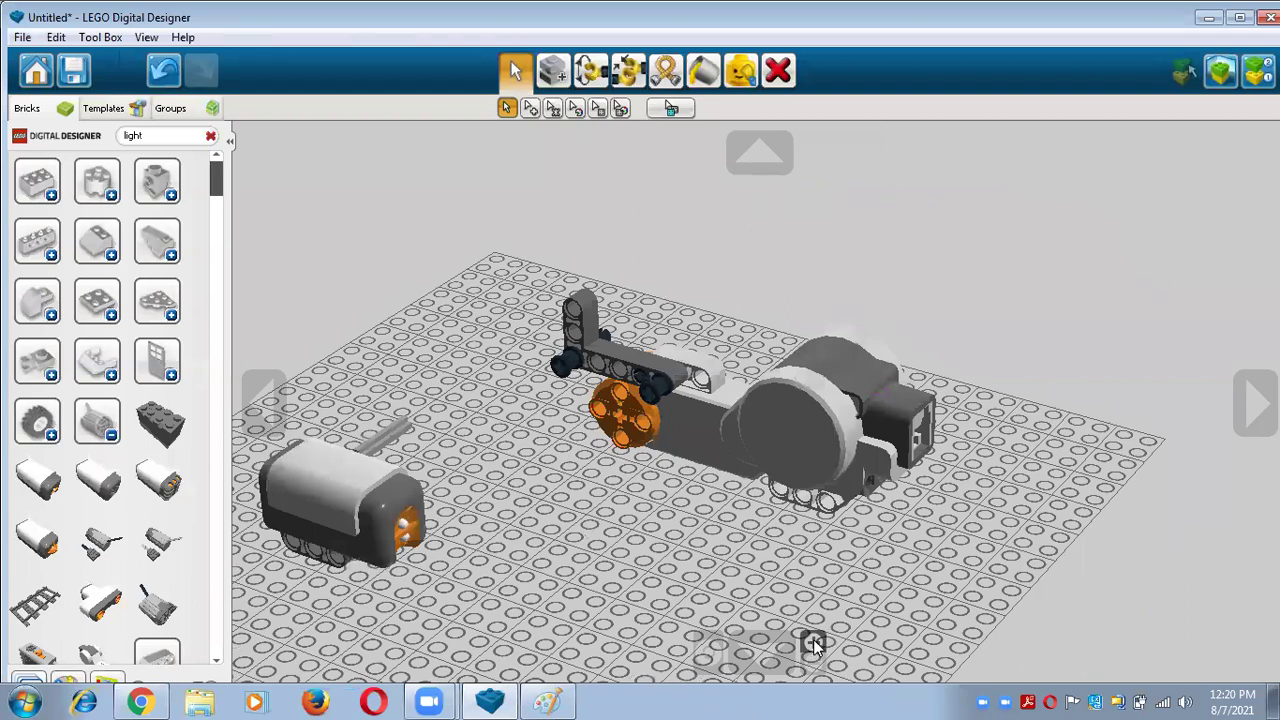
click(813, 645)
click(813, 645)
right_drag(628, 611, 648, 534)
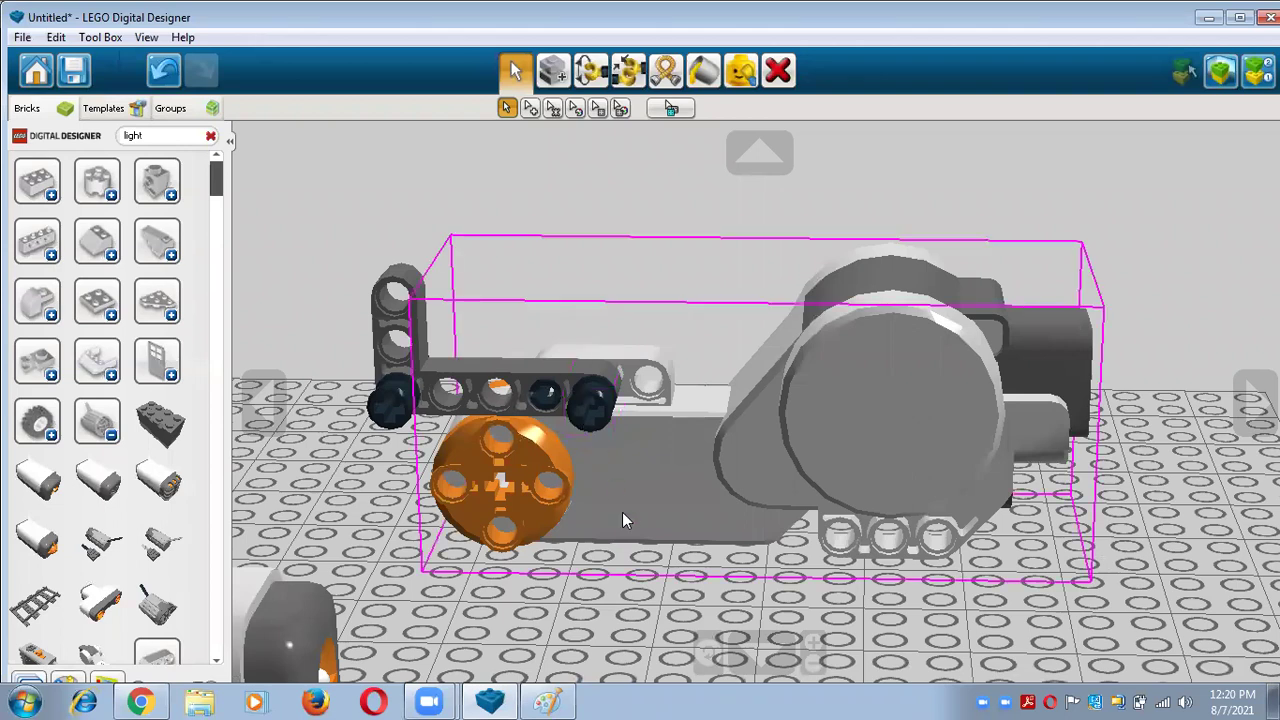
mouse_move(656, 620)
right_down()
mouse_move(562, 652)
mouse_move(654, 598)
right_up()
right_drag(735, 565, 519, 604)
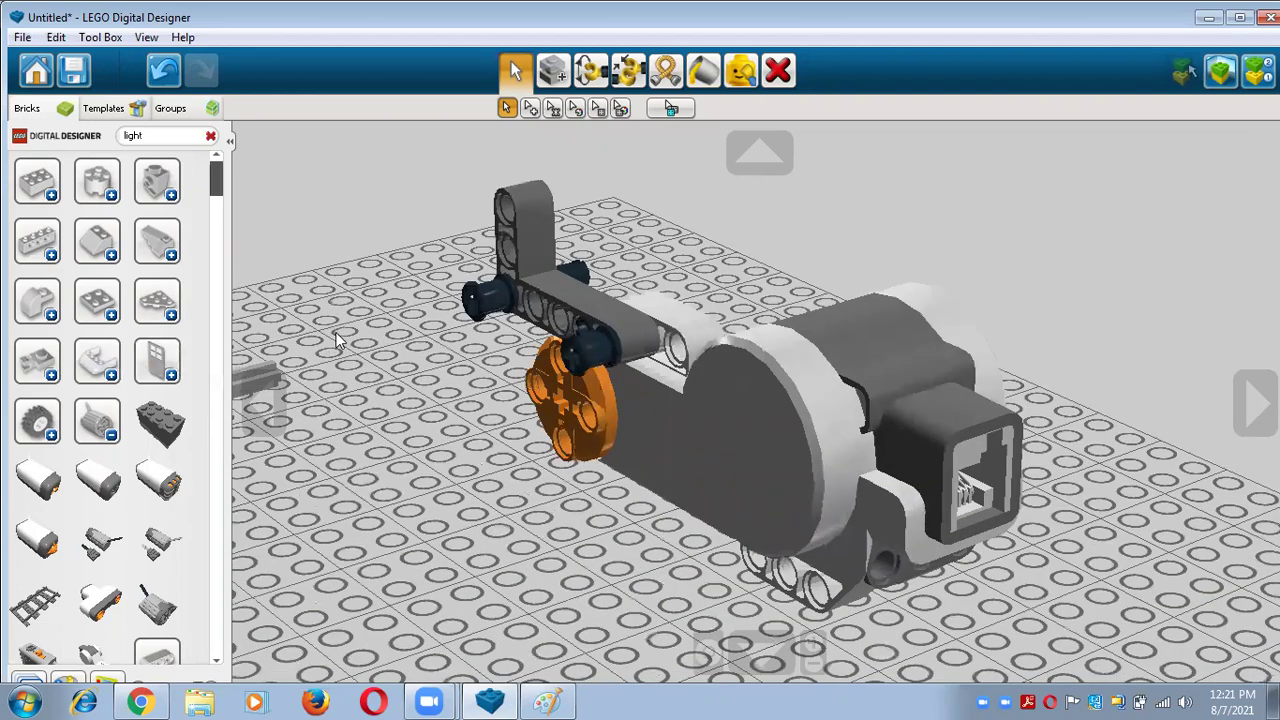
right_drag(338, 342, 313, 324)
drag(319, 358, 634, 356)
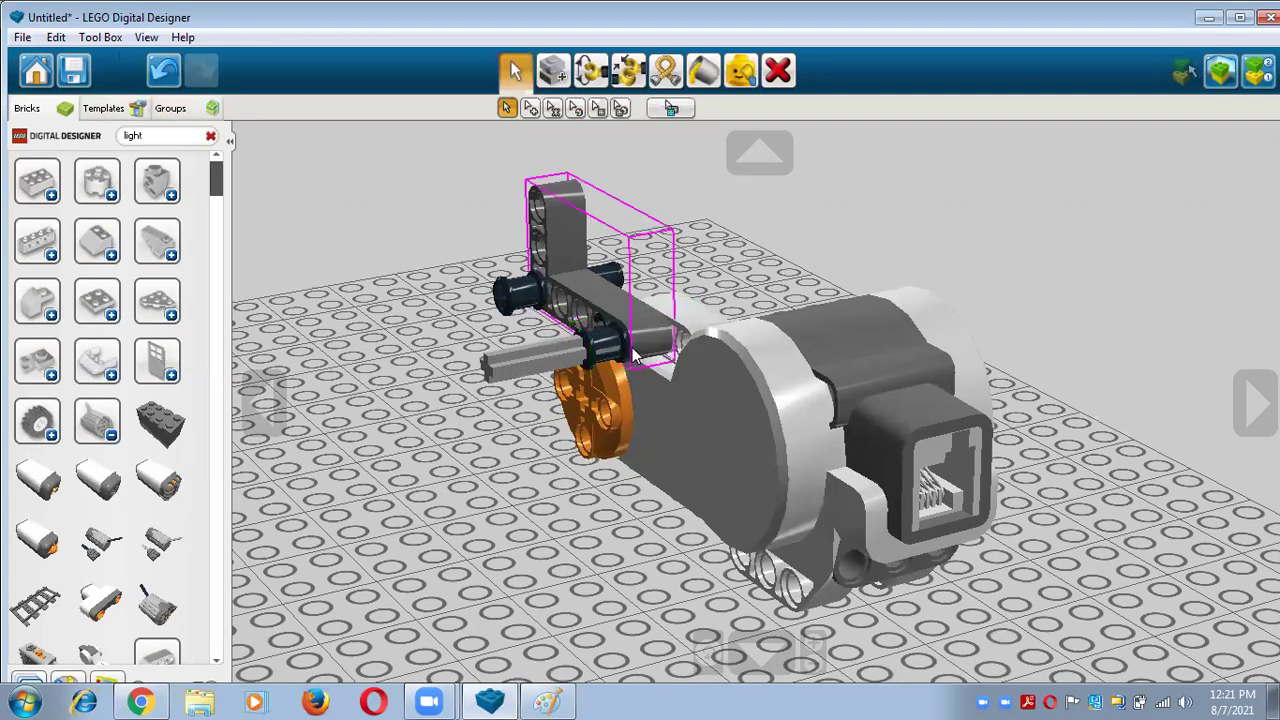
mouse_move(502, 446)
right_down()
mouse_move(562, 437)
mouse_move(504, 467)
right_up()
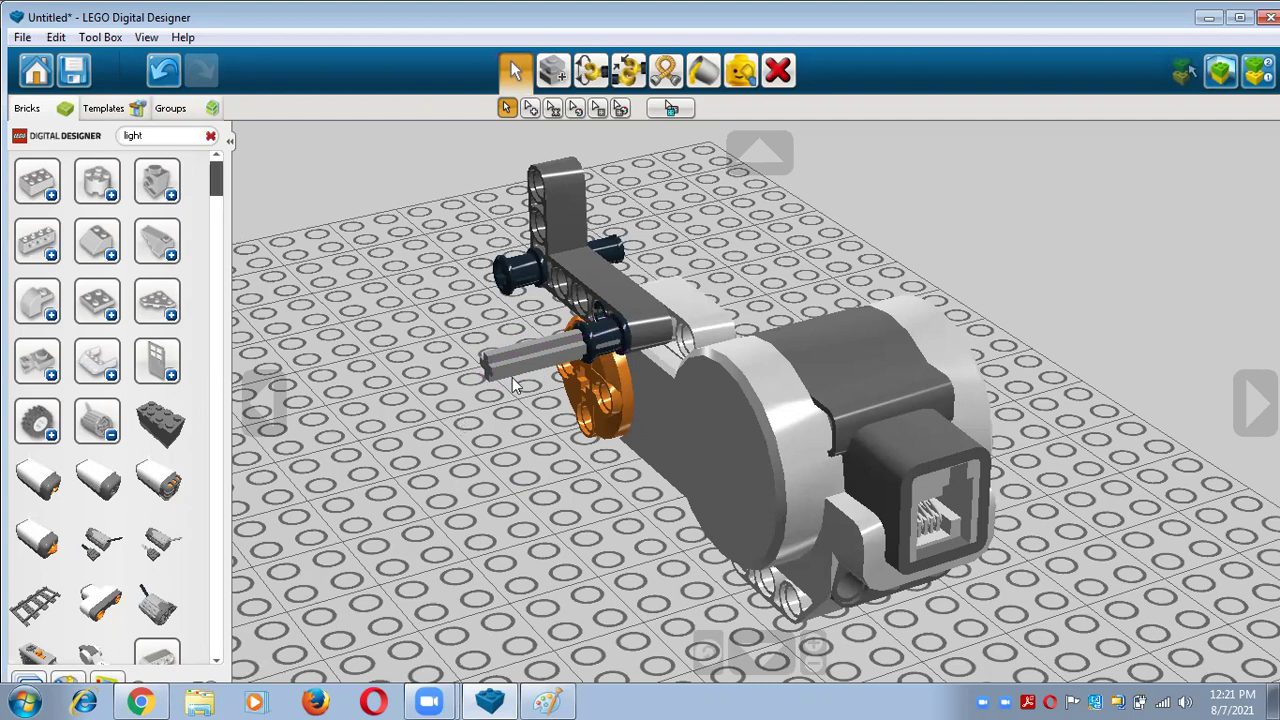
drag(508, 377, 549, 352)
Move the light sensor in front of the motor assembly and tilt it upright
click(813, 667)
click(813, 667)
scroll(686, 398, down, 1)
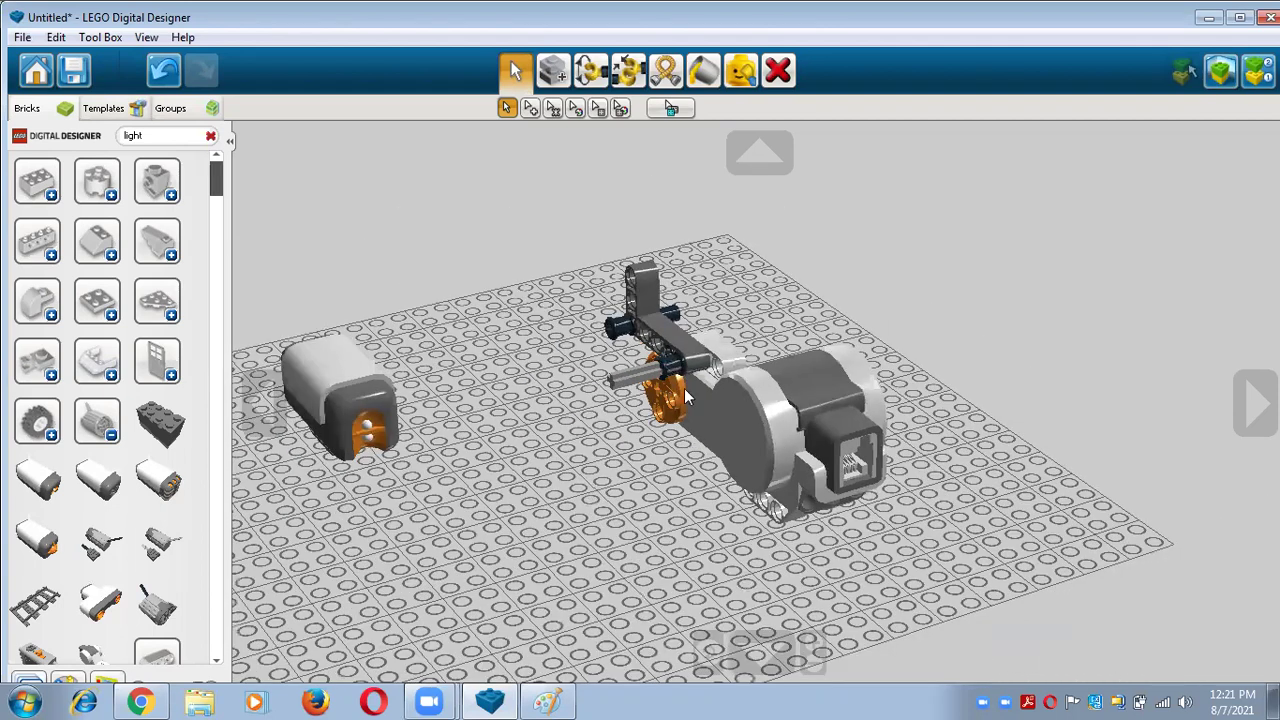
drag(330, 384, 485, 512)
key(Up)
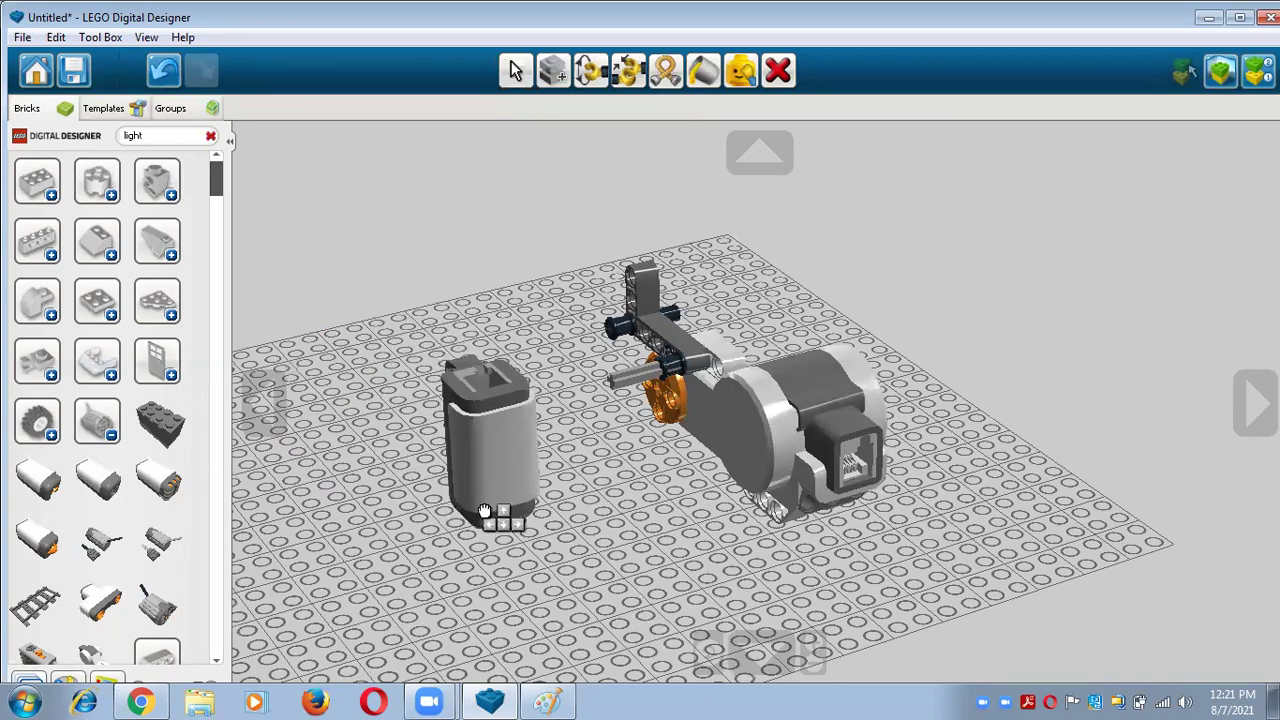
click(500, 515)
Mount the upright light sensor on the grey cross axle by the middle hole of its mounting row
right_drag(594, 521, 660, 508)
click(660, 480)
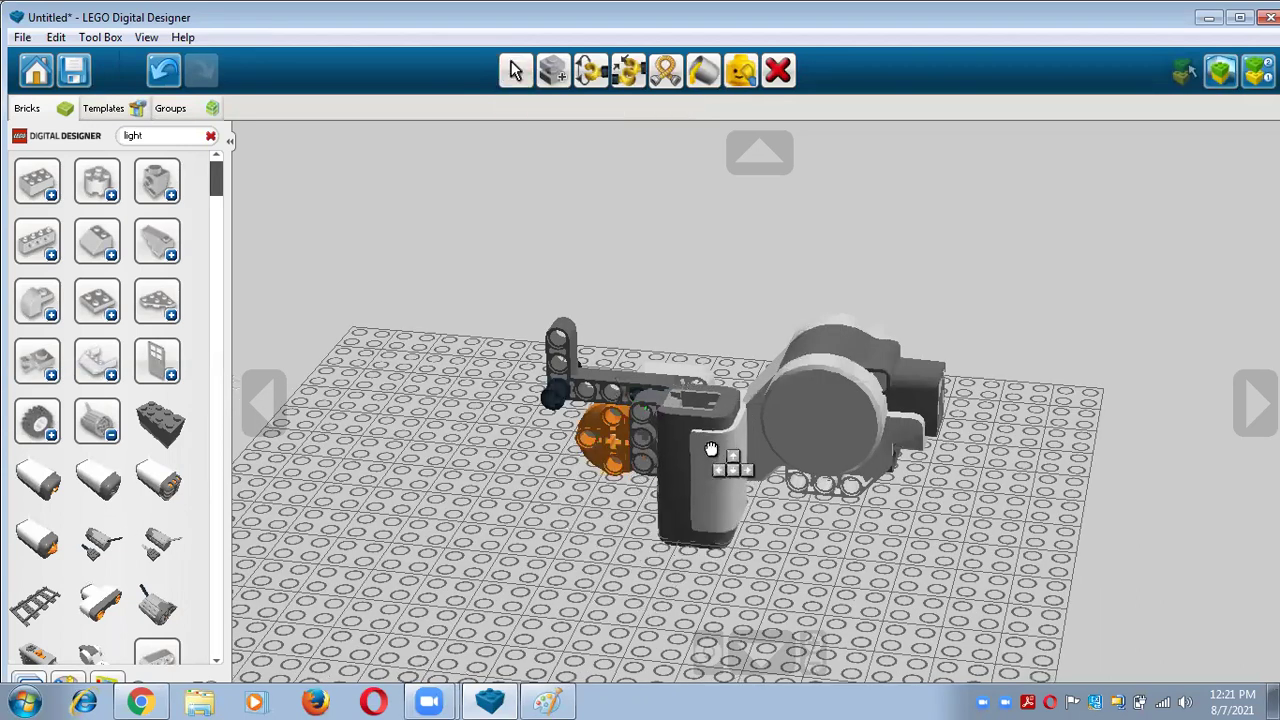
click(716, 434)
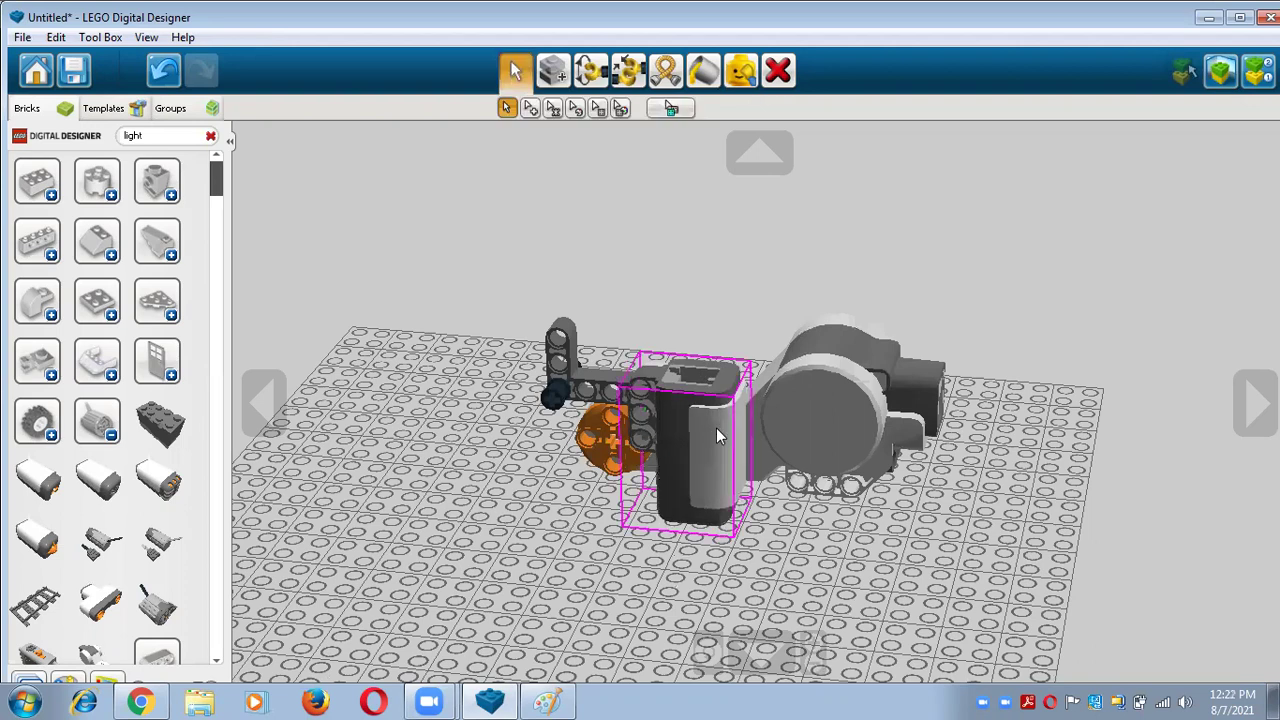
click(714, 431)
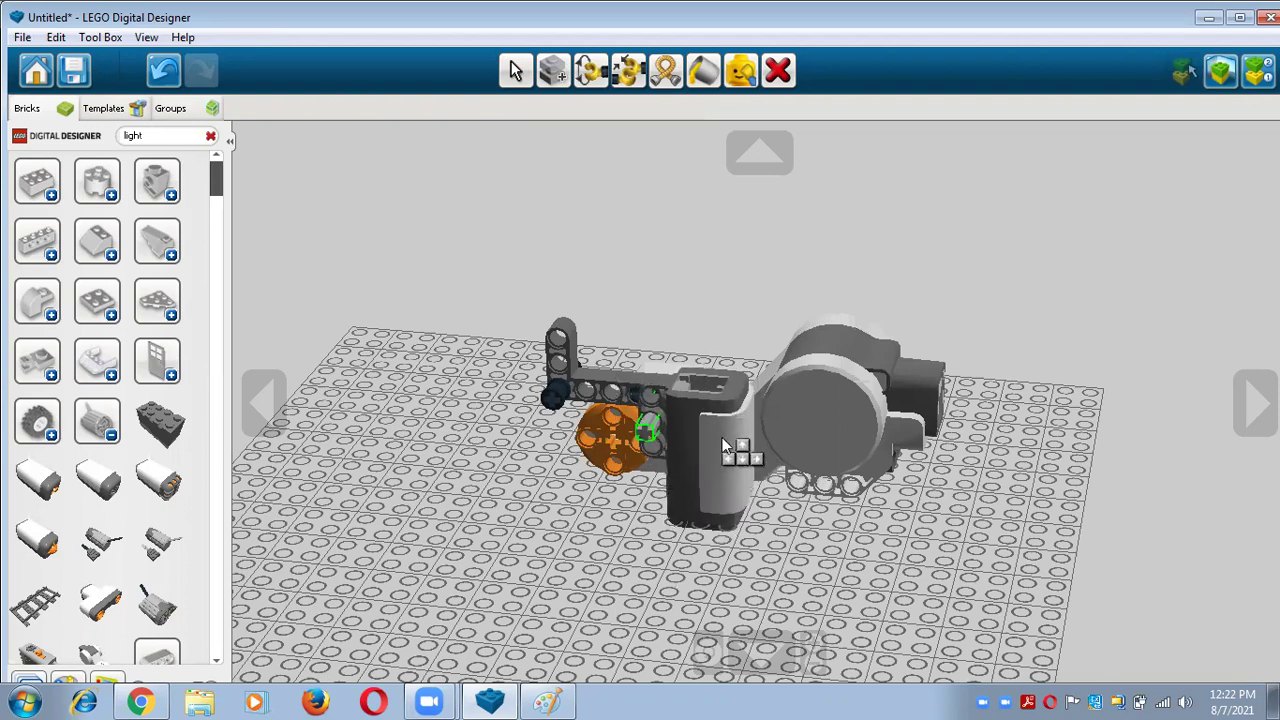
click(726, 447)
right_drag(797, 525, 1055, 545)
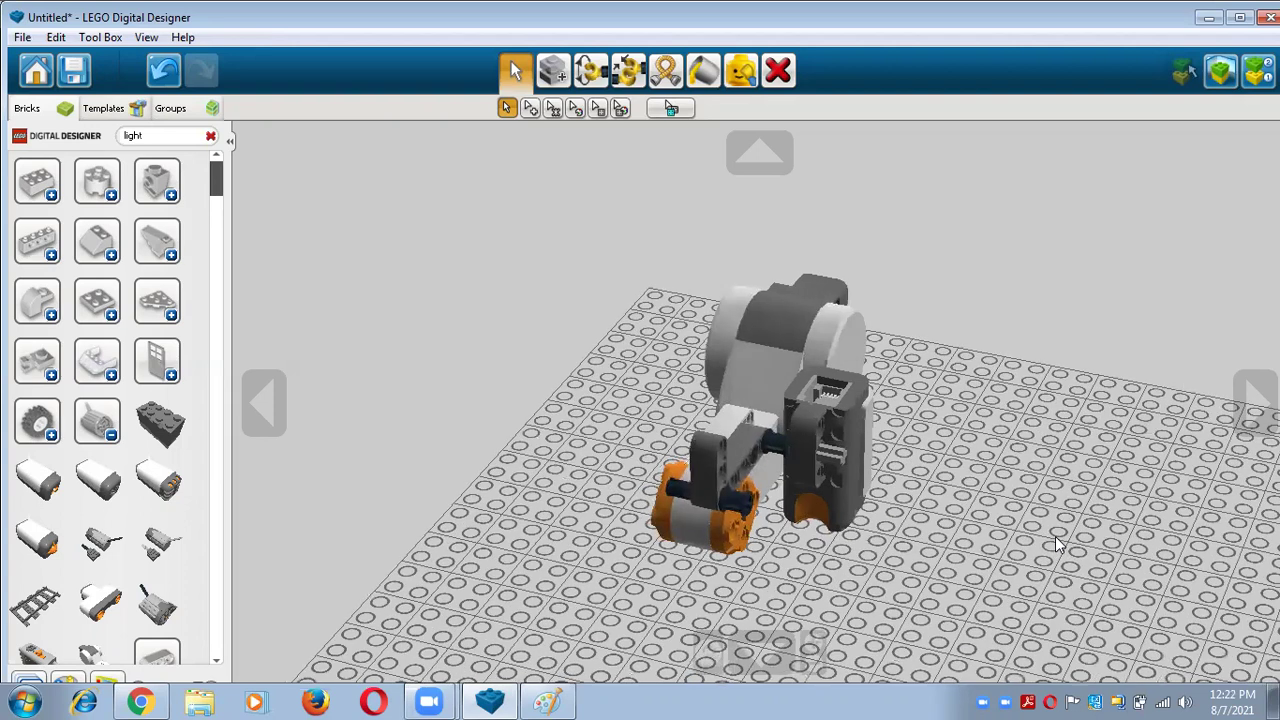
right_drag(935, 585, 606, 440)
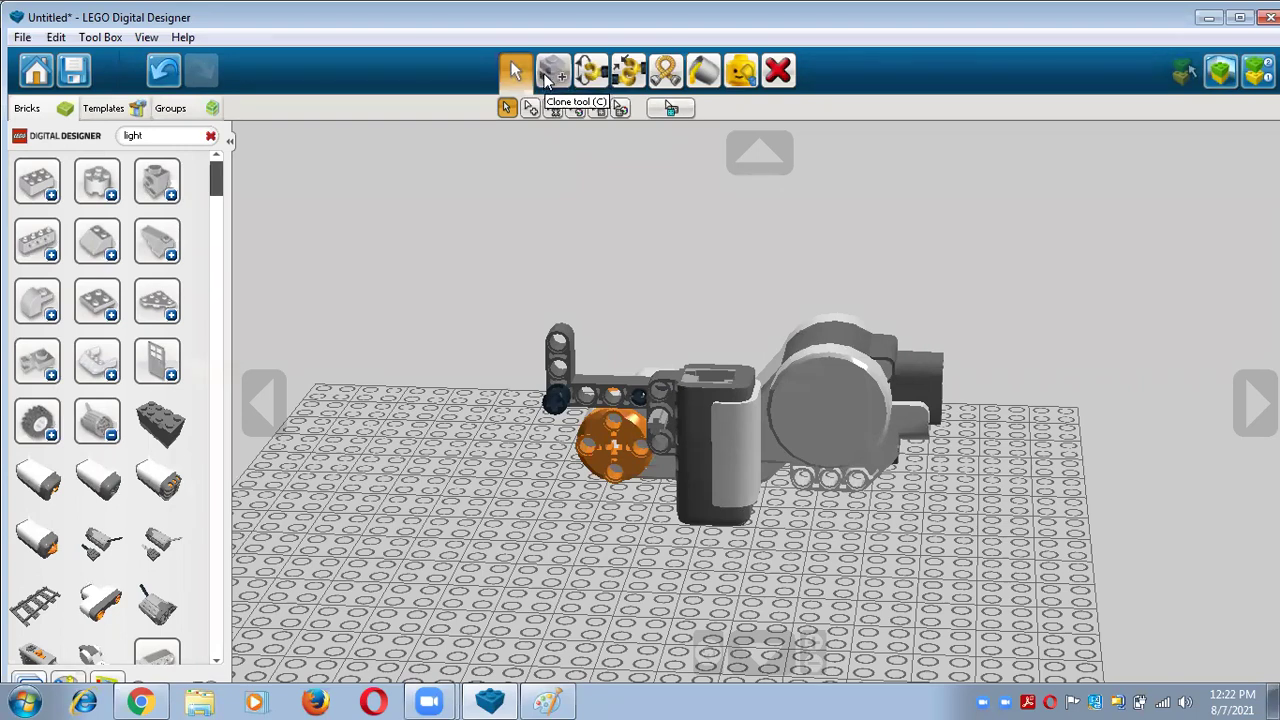
Clone the long snap peg at the angular beam's corner and place the copy in front of the light sensor
click(550, 76)
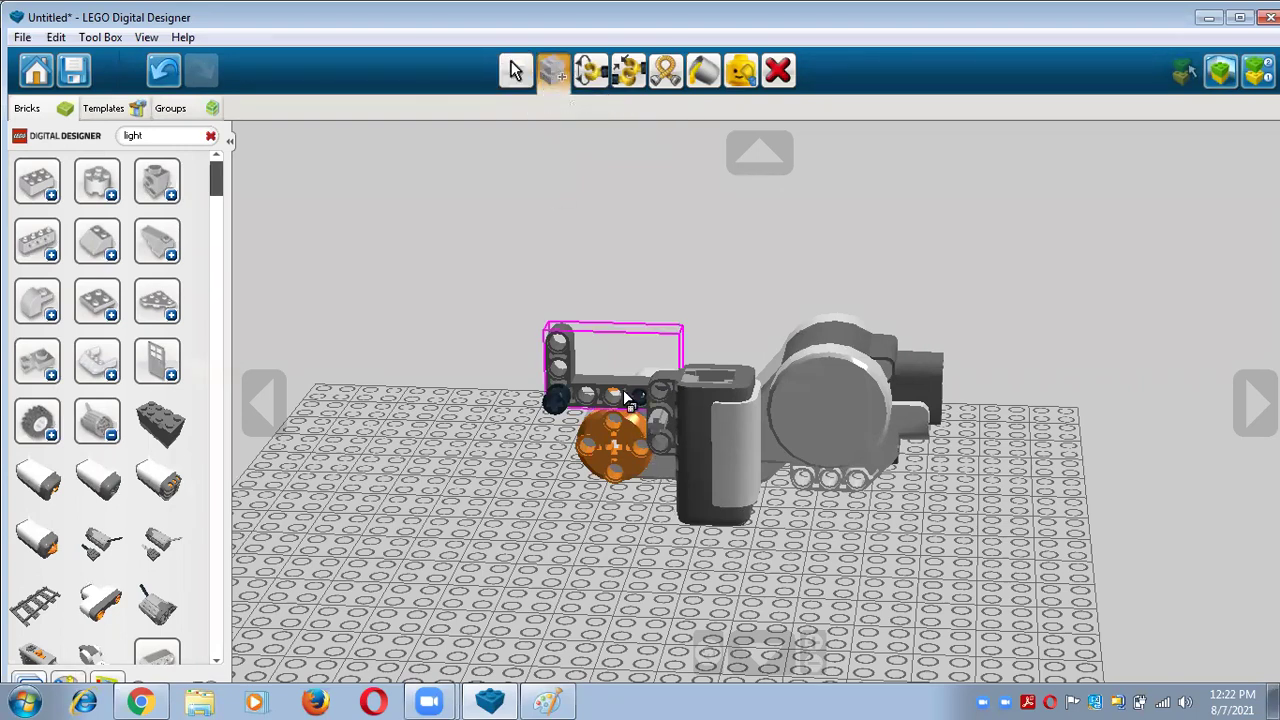
right_drag(543, 517, 748, 480)
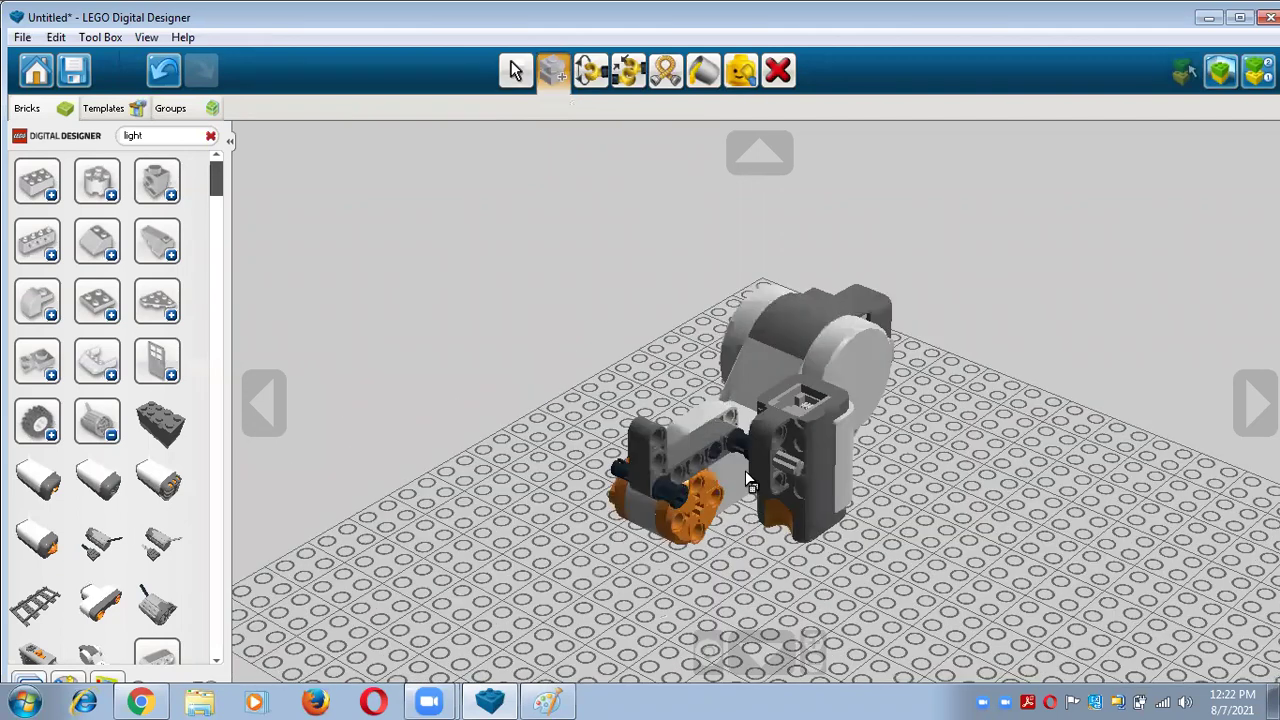
click(680, 503)
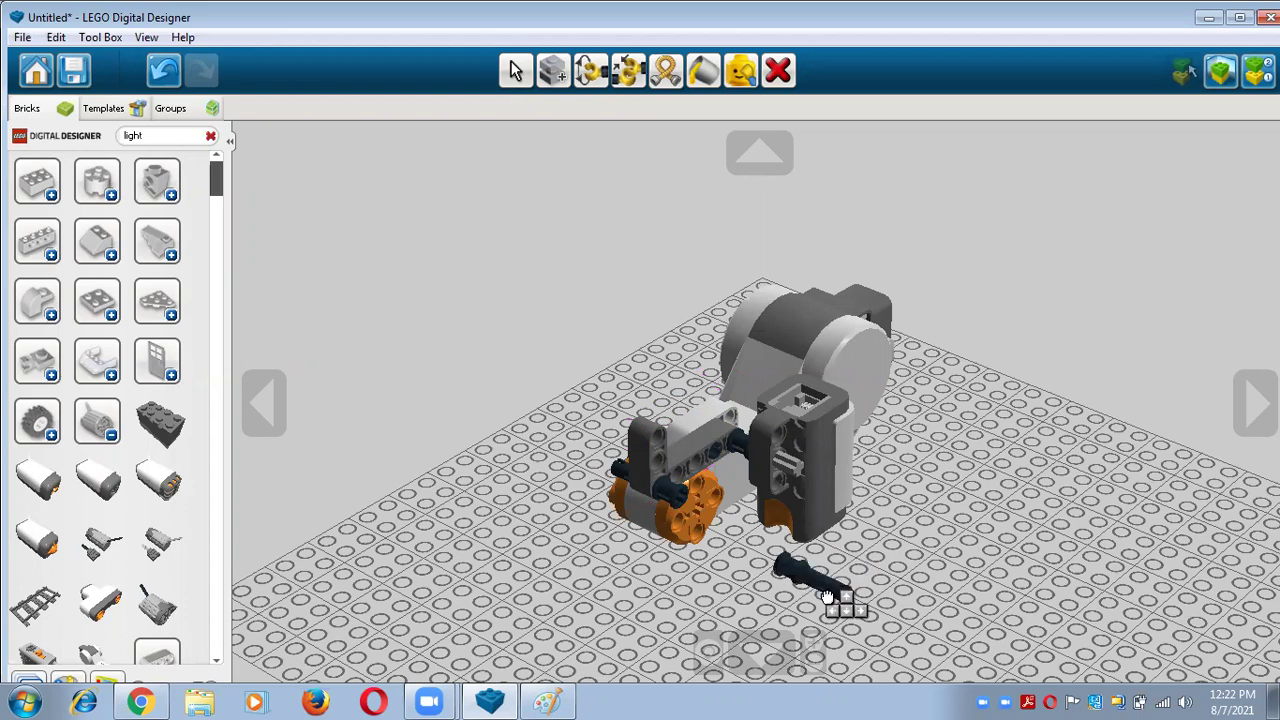
click(812, 494)
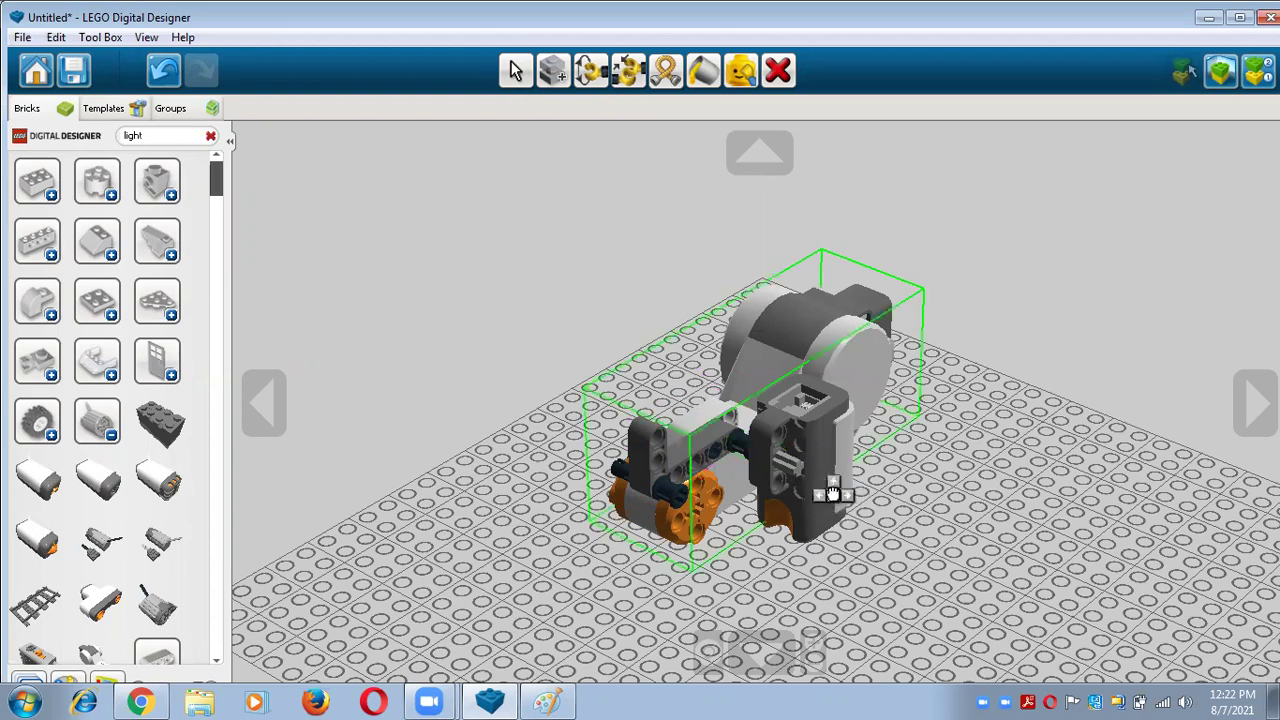
click(829, 490)
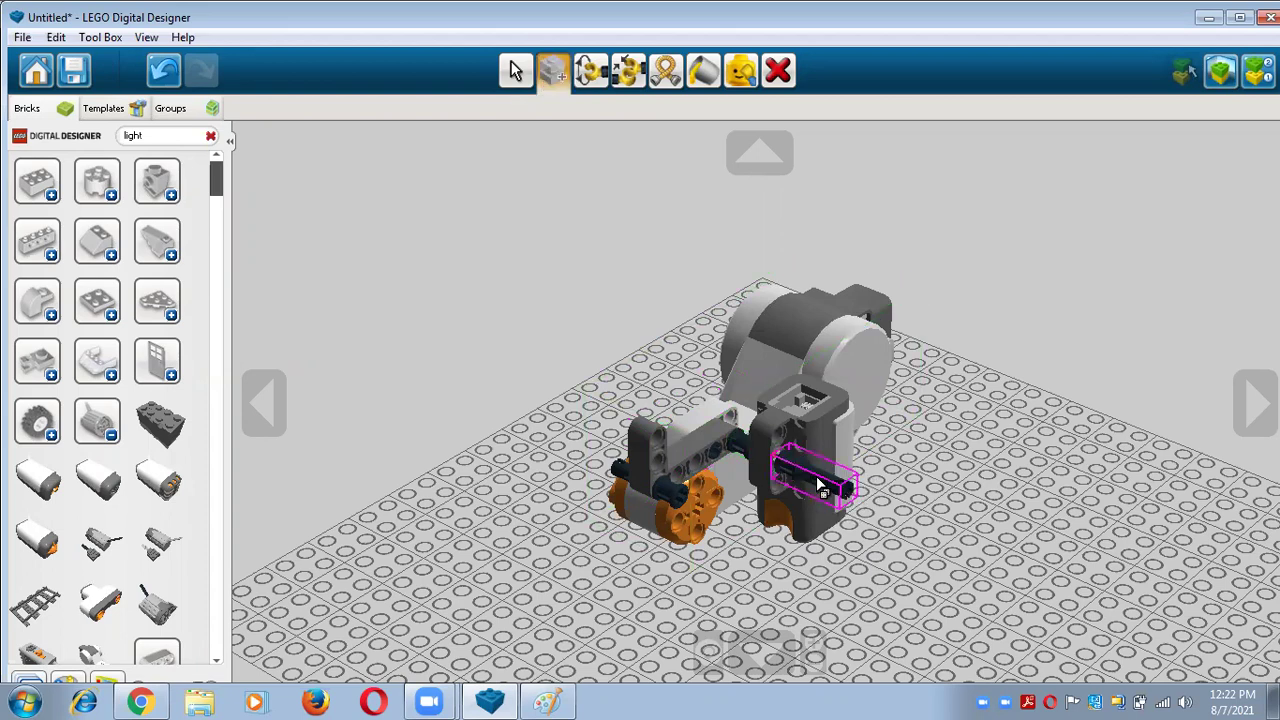
Clone the long snap peg in front of the light sensor and put the spare copy on the empty baseplate behind it
right_click(813, 476)
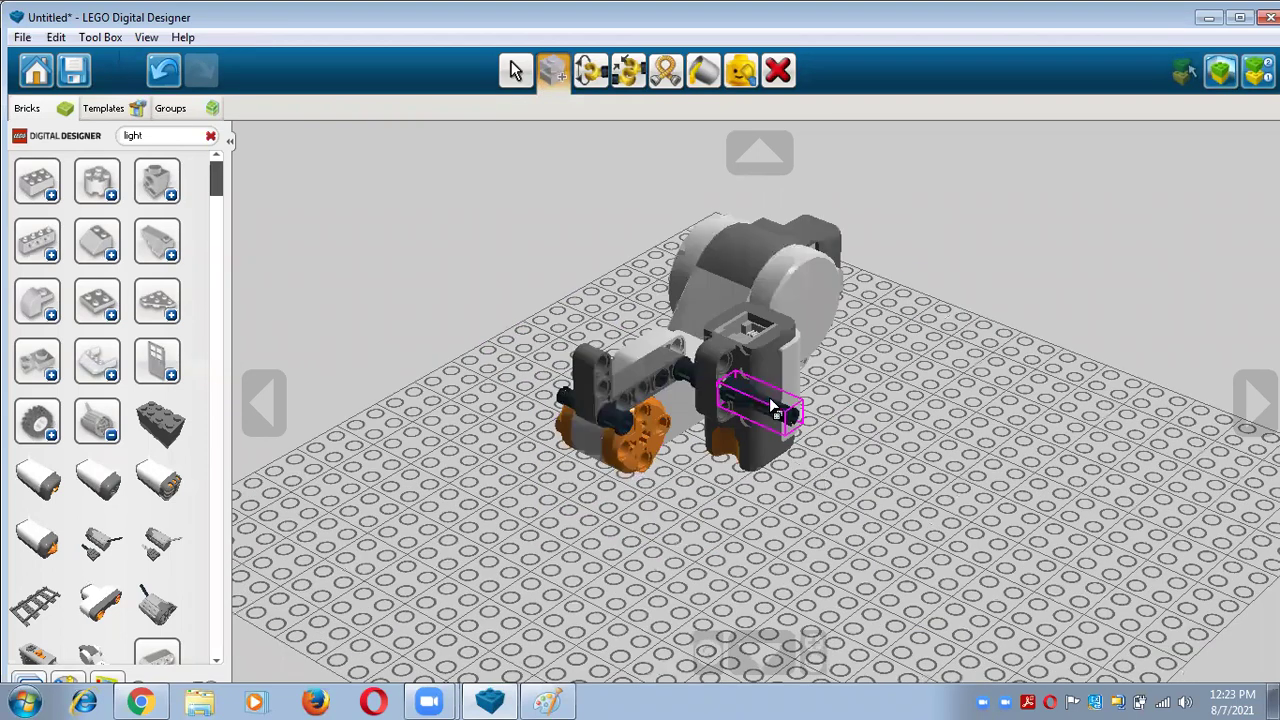
click(766, 408)
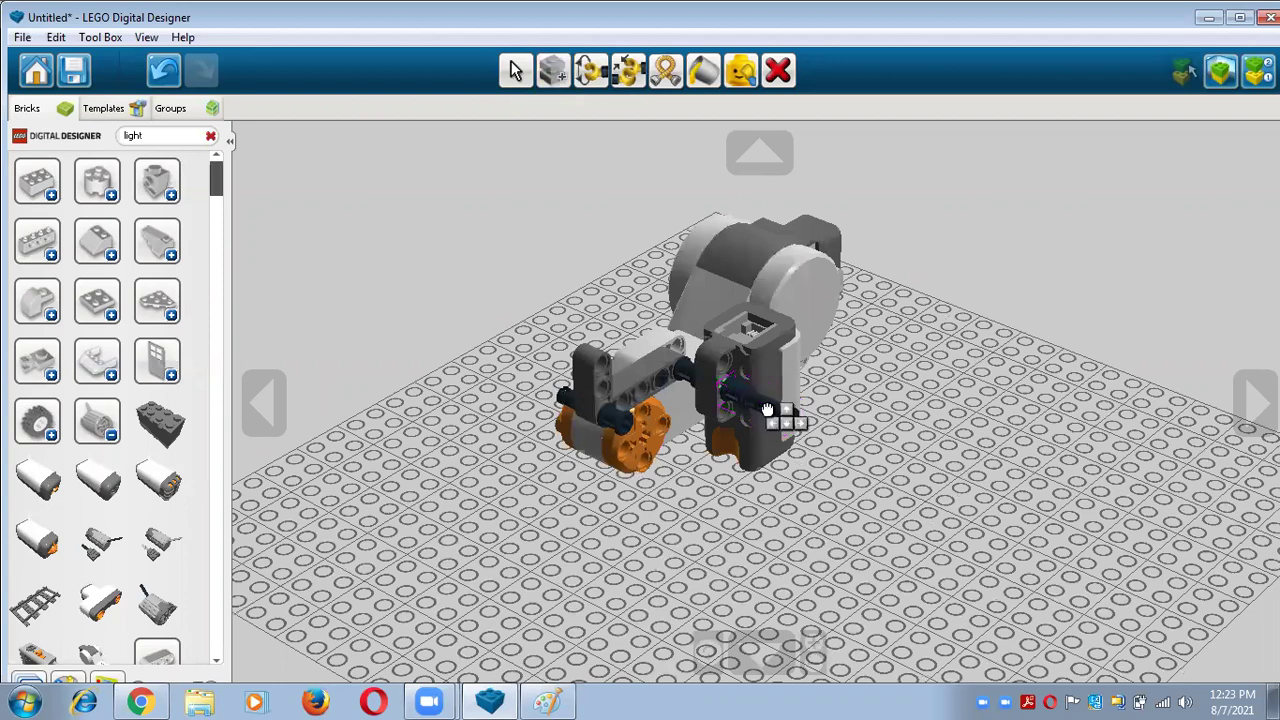
click(1030, 372)
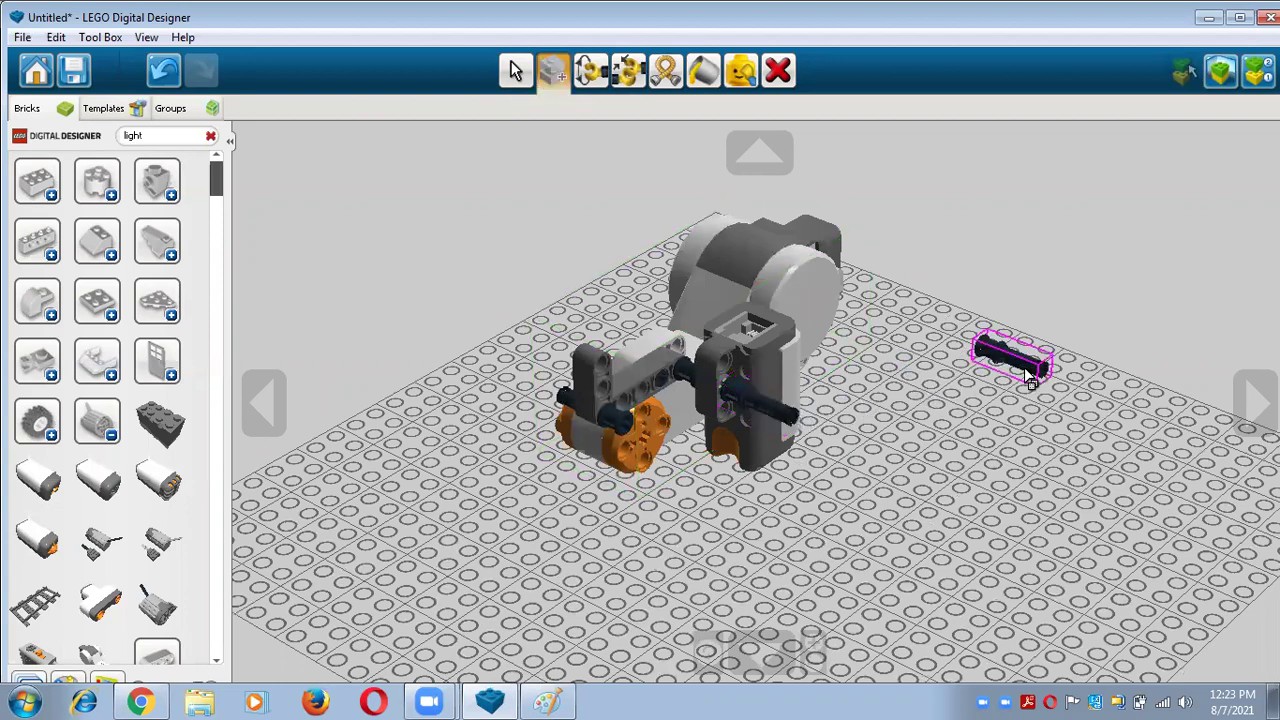
Push the long snap peg in front of the light sensor onto the free end of the sensor's grey cross axle
click(515, 70)
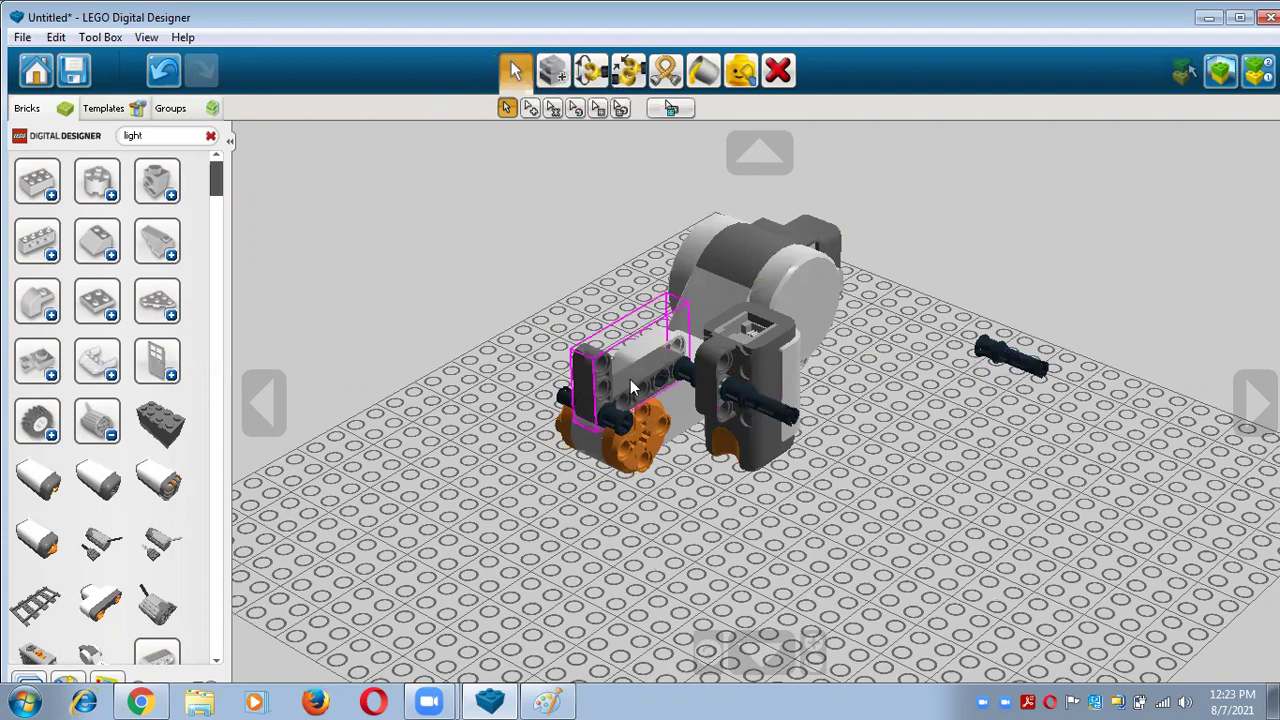
click(759, 396)
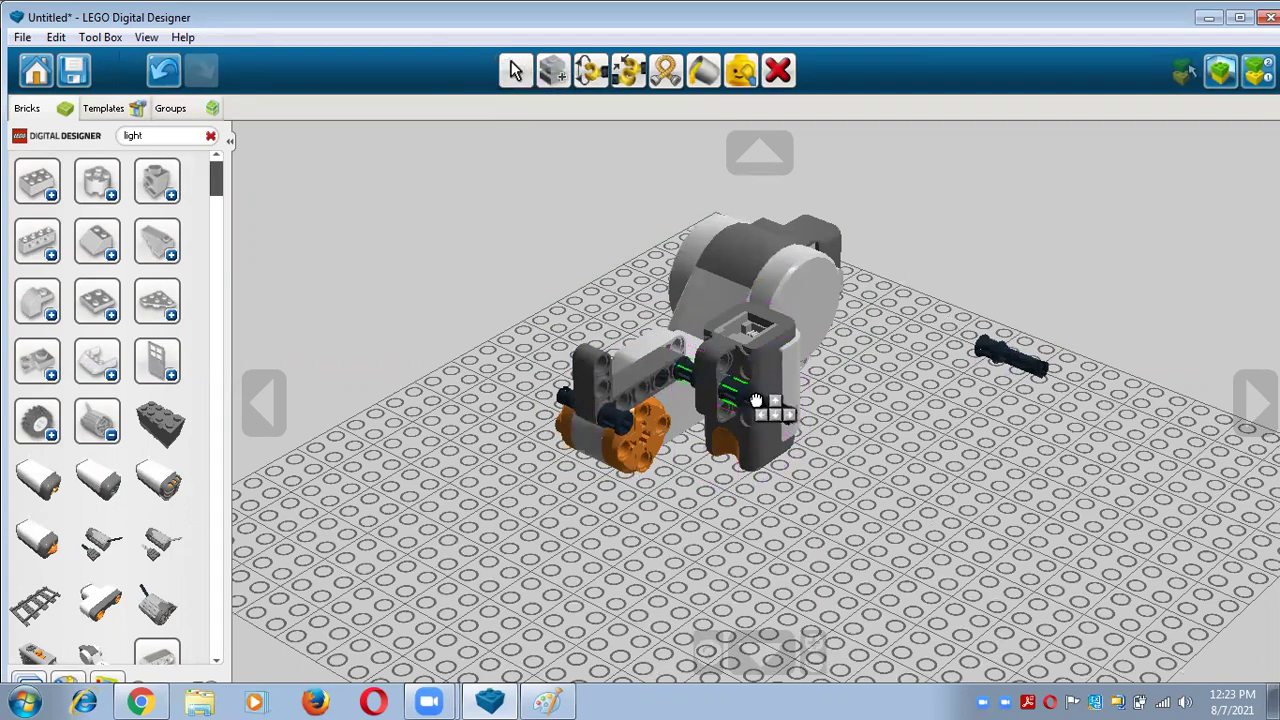
click(757, 400)
Search the bricks for "cross axle" and place a short grey cross axle on the baseplate beside the assembly
right_drag(890, 430, 593, 384)
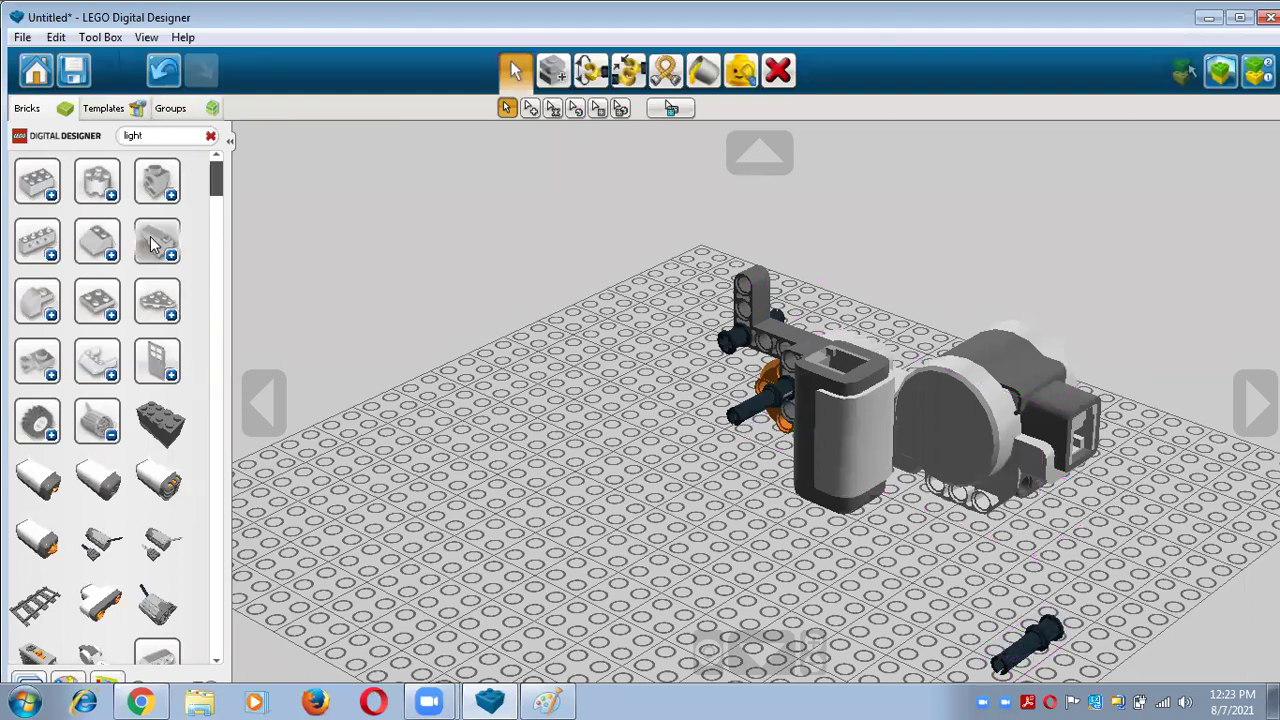
click(210, 137)
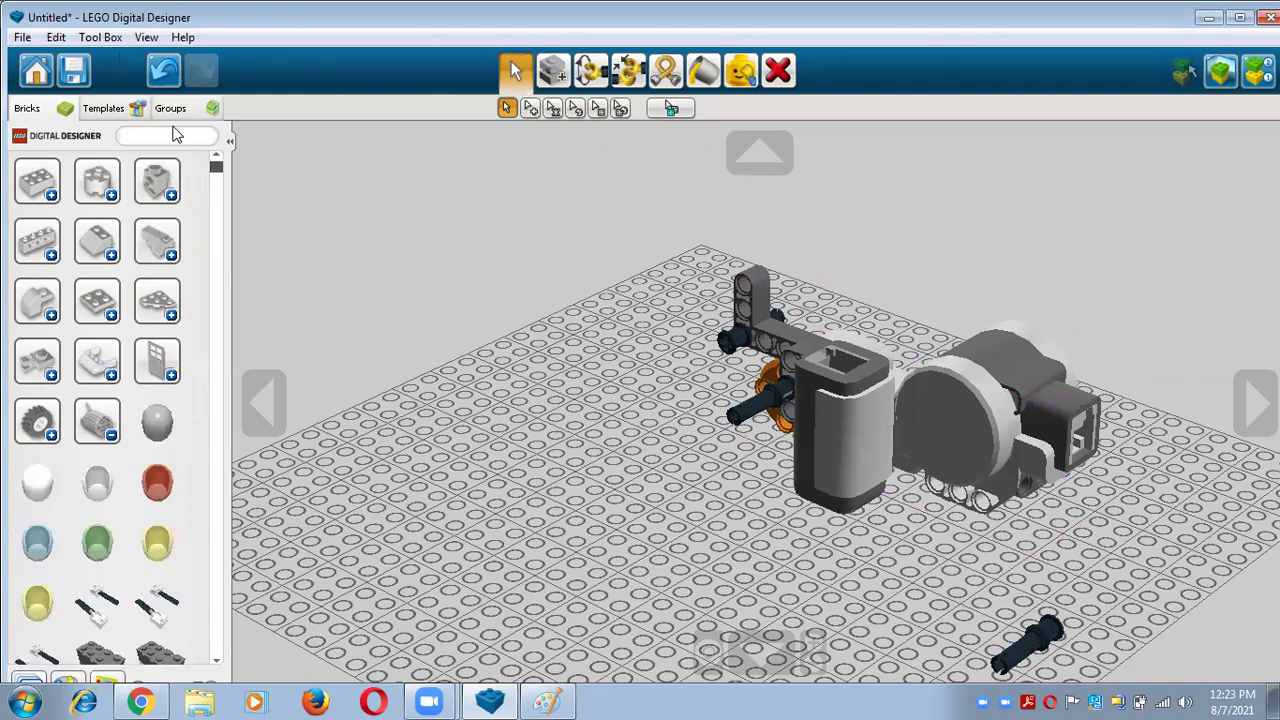
key(c)
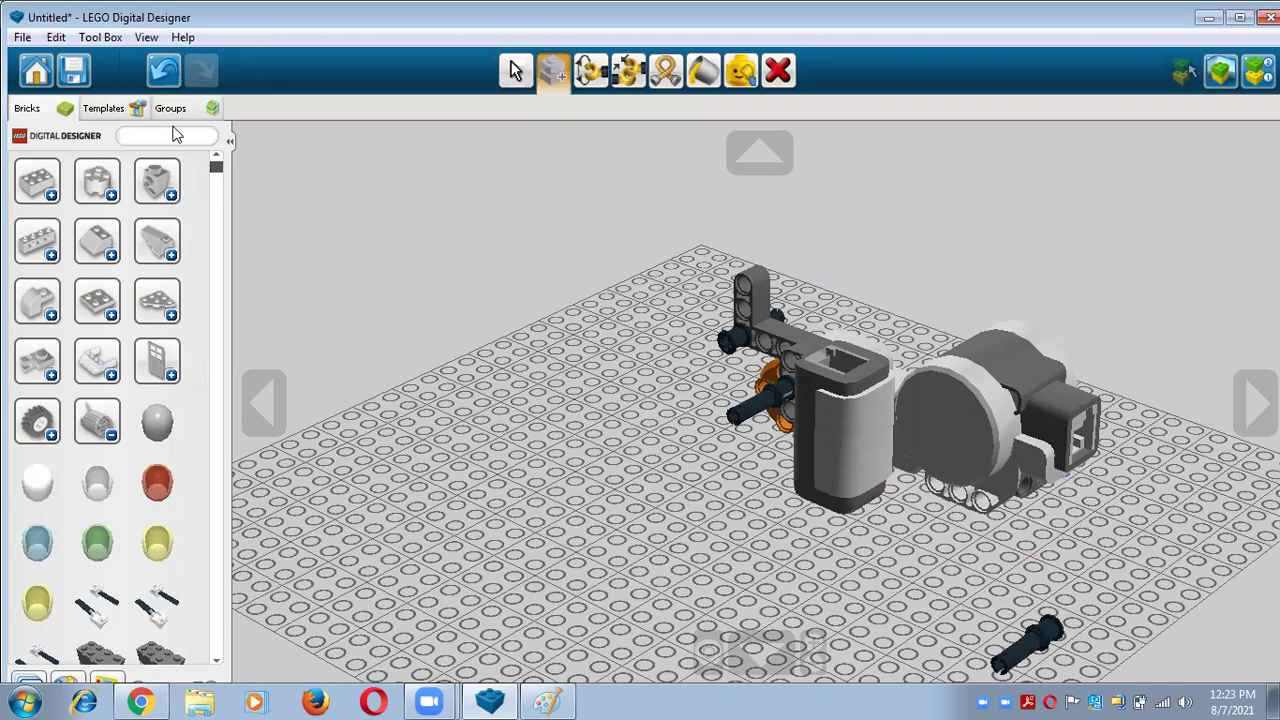
click(172, 137)
text(cross axle)
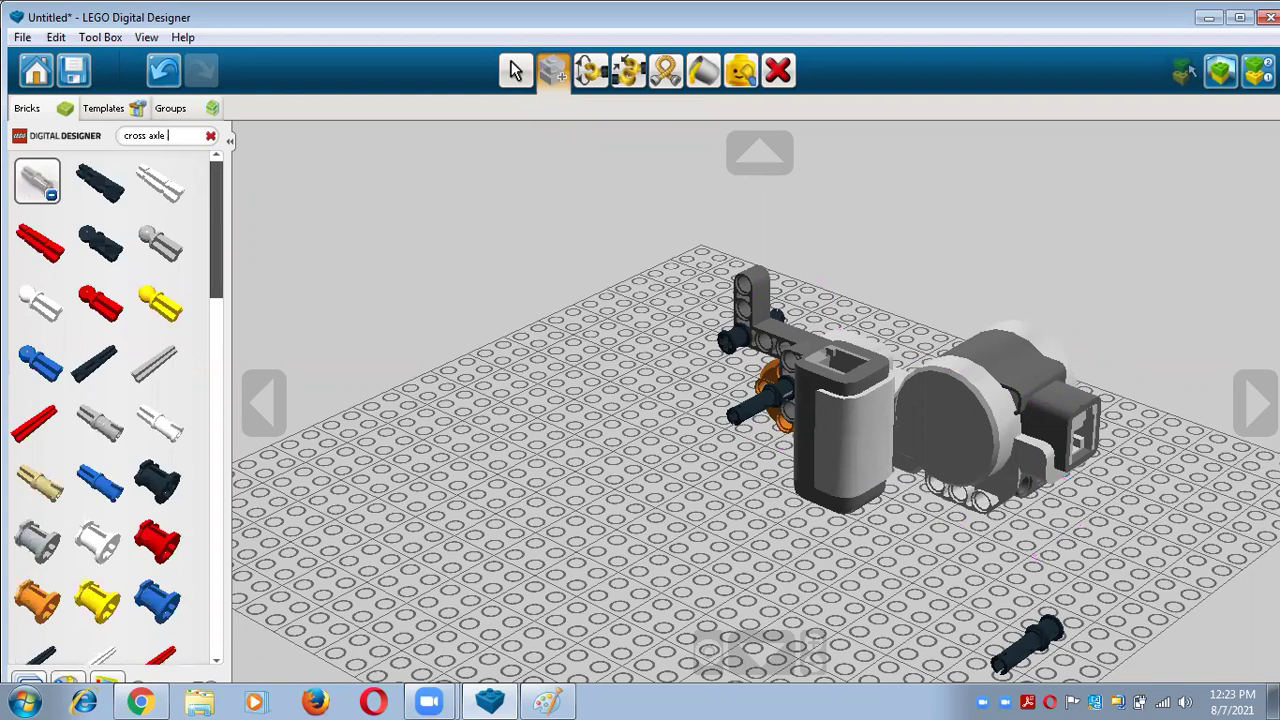
click(153, 378)
click(496, 400)
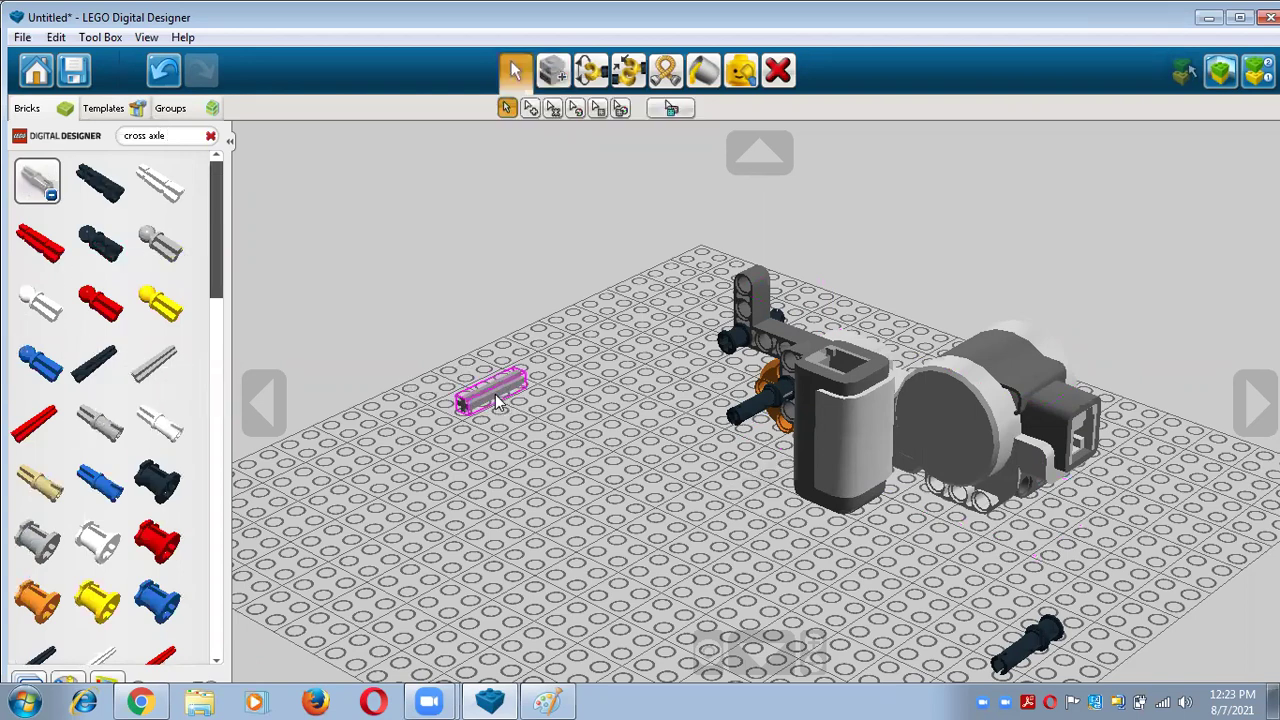
click(360, 209)
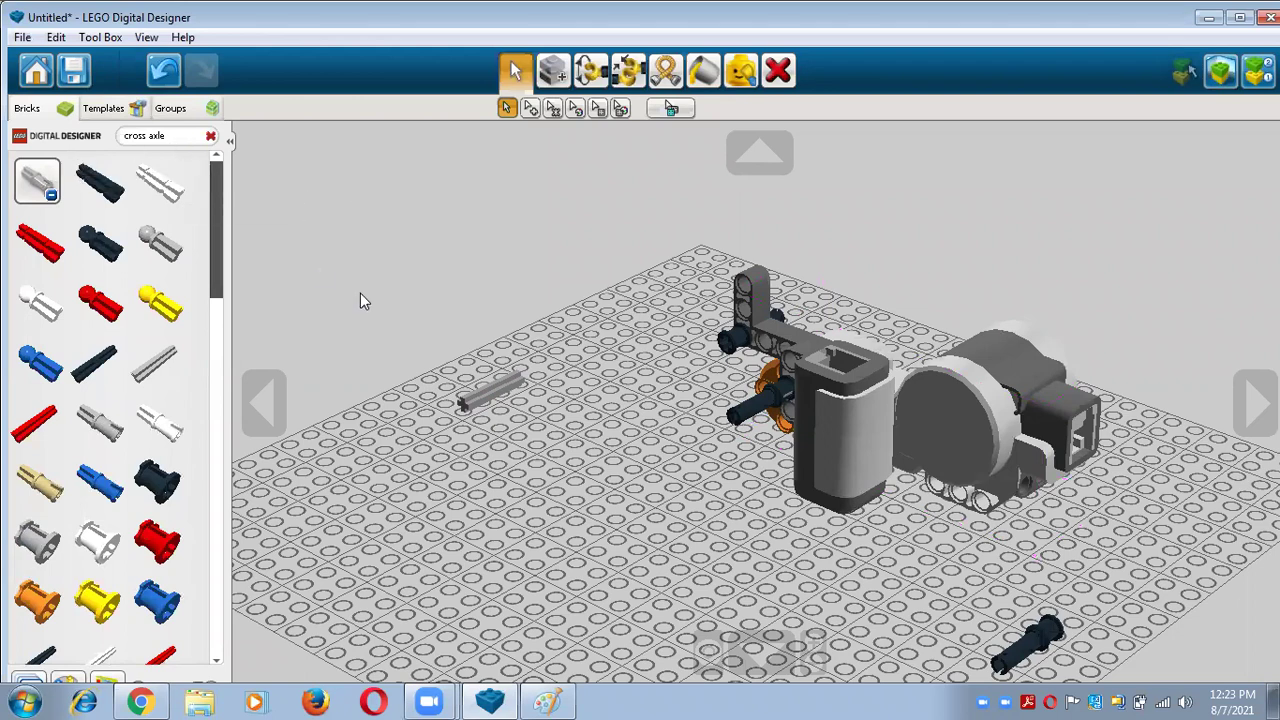
Clone the mounted light sensor and set the copy on the baseplate in front of the assembly
click(756, 410)
click(552, 70)
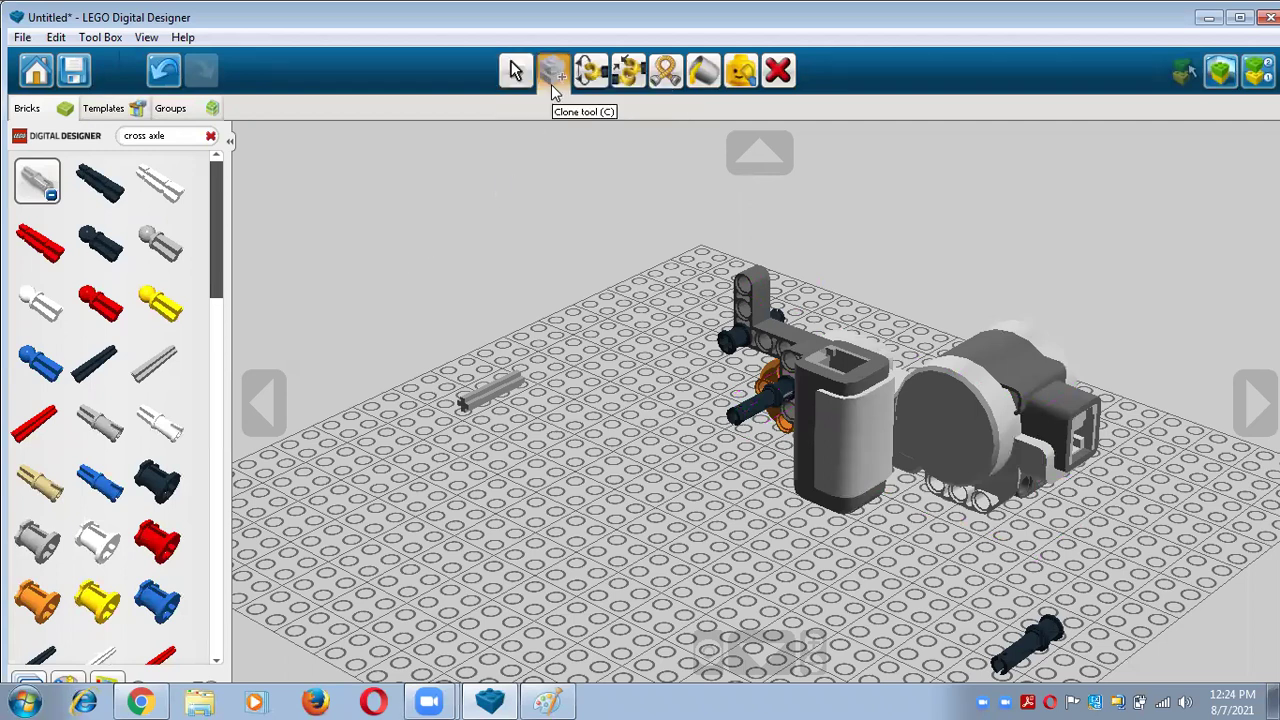
click(844, 436)
mouse_move(844, 440)
mouse_down()
mouse_move(663, 571)
mouse_move(650, 606)
mouse_up()
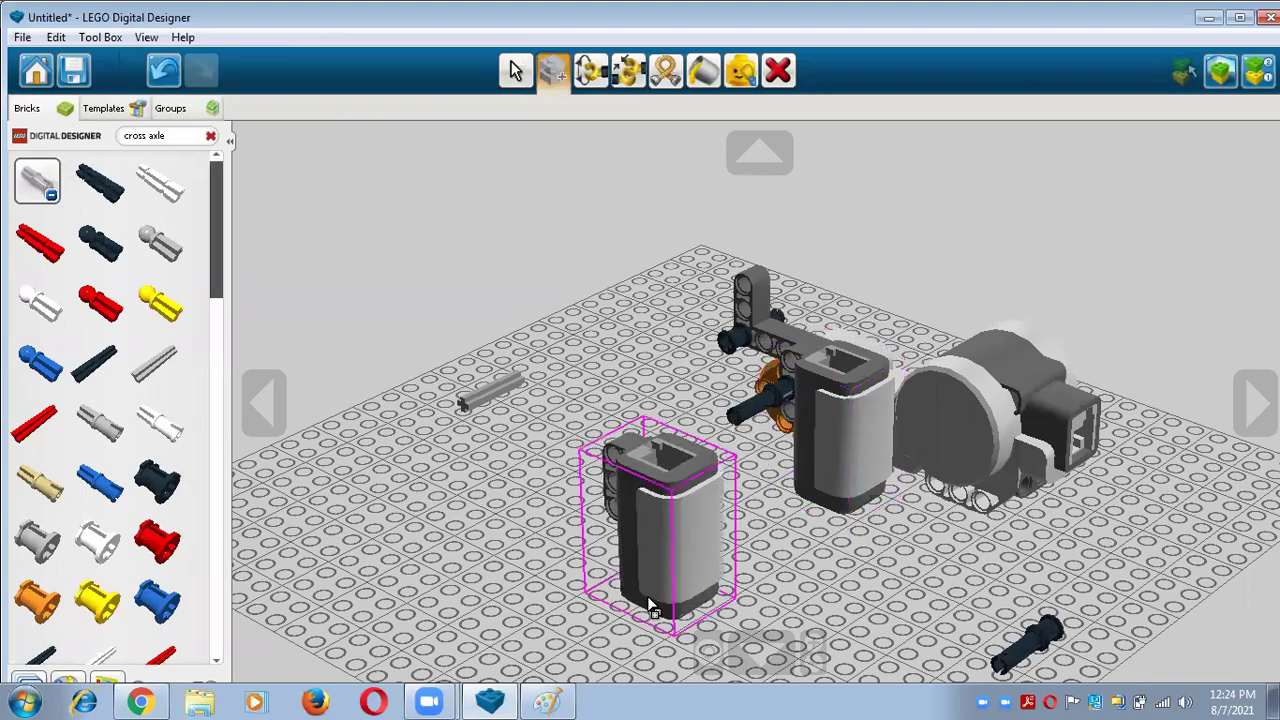
Insert the loose grey cross axle into the long snap peg at the angular beam's corner
click(515, 71)
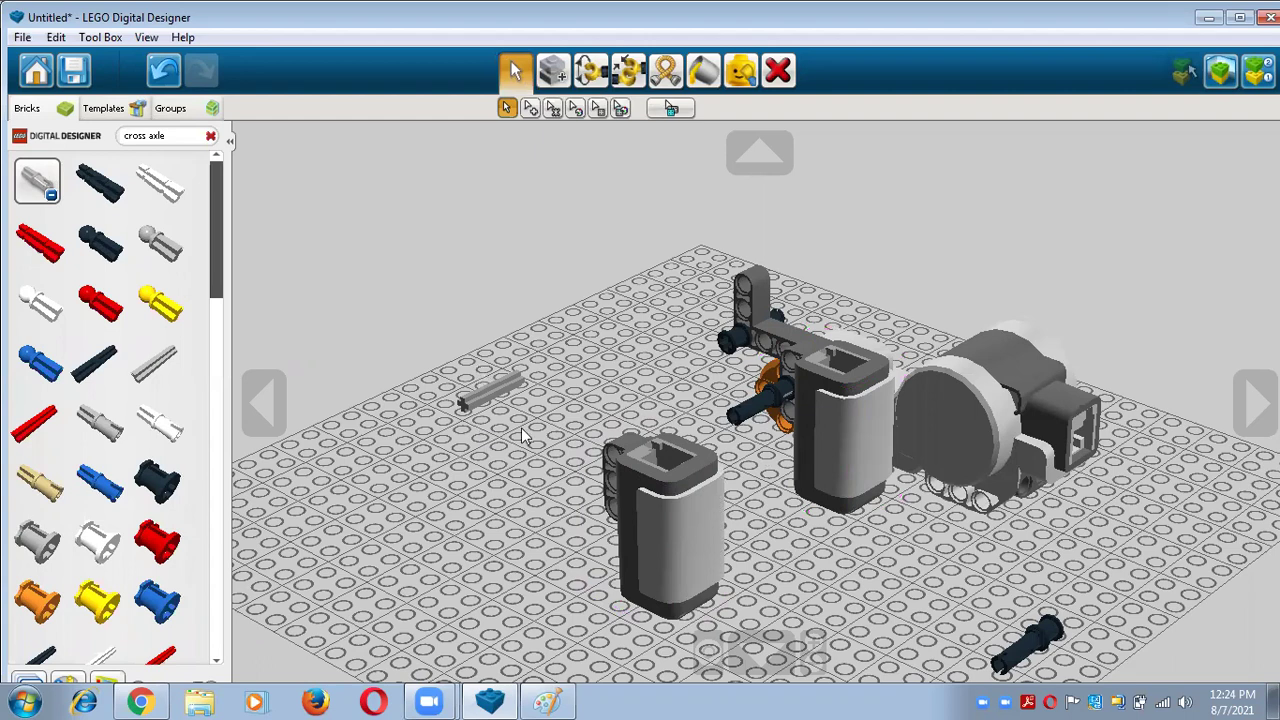
right_drag(536, 421, 602, 418)
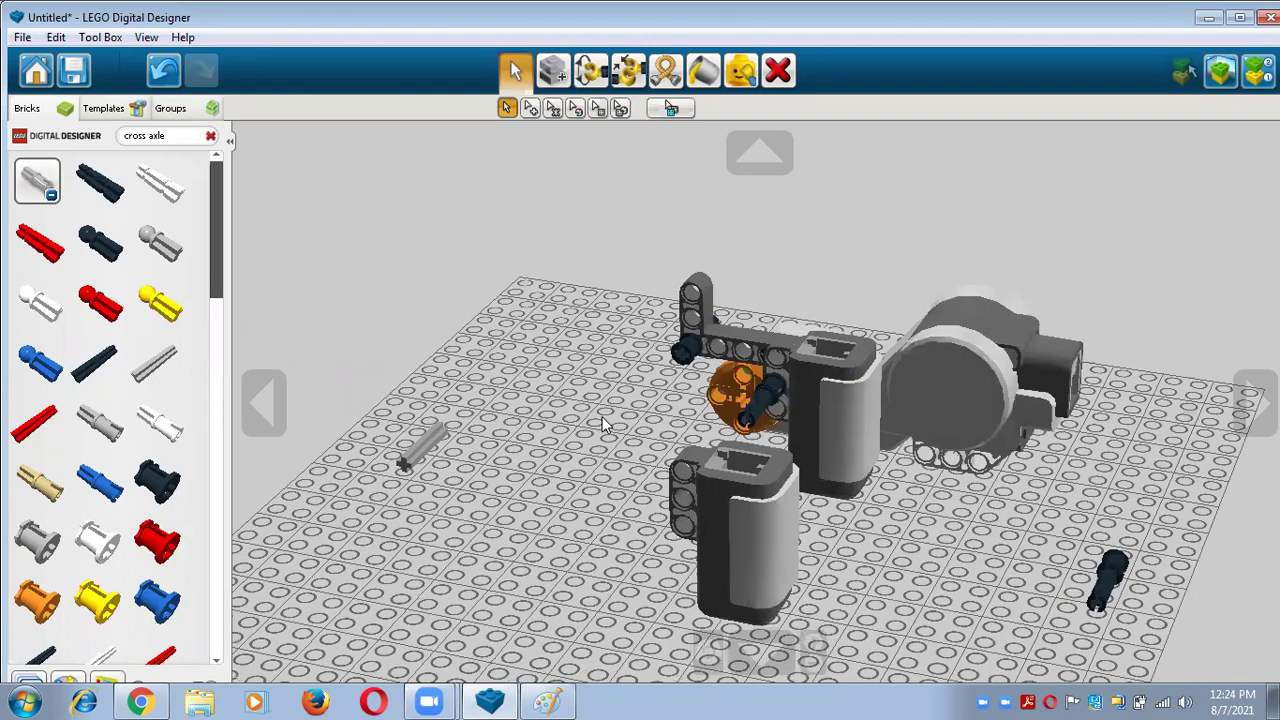
click(407, 452)
drag(407, 456, 676, 371)
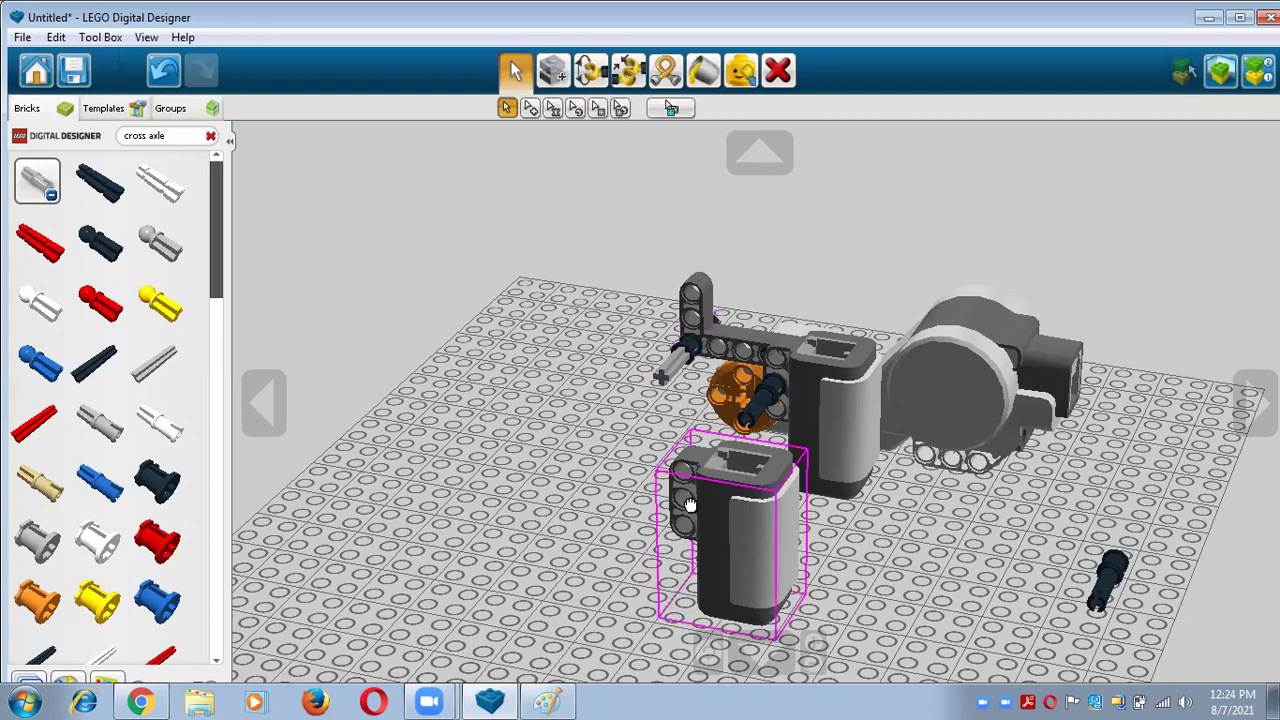
Turn the cloned light sensor 180° and mount it on the corner's grey cross axle by the lowest hole of its mounting row
drag(720, 512, 567, 482)
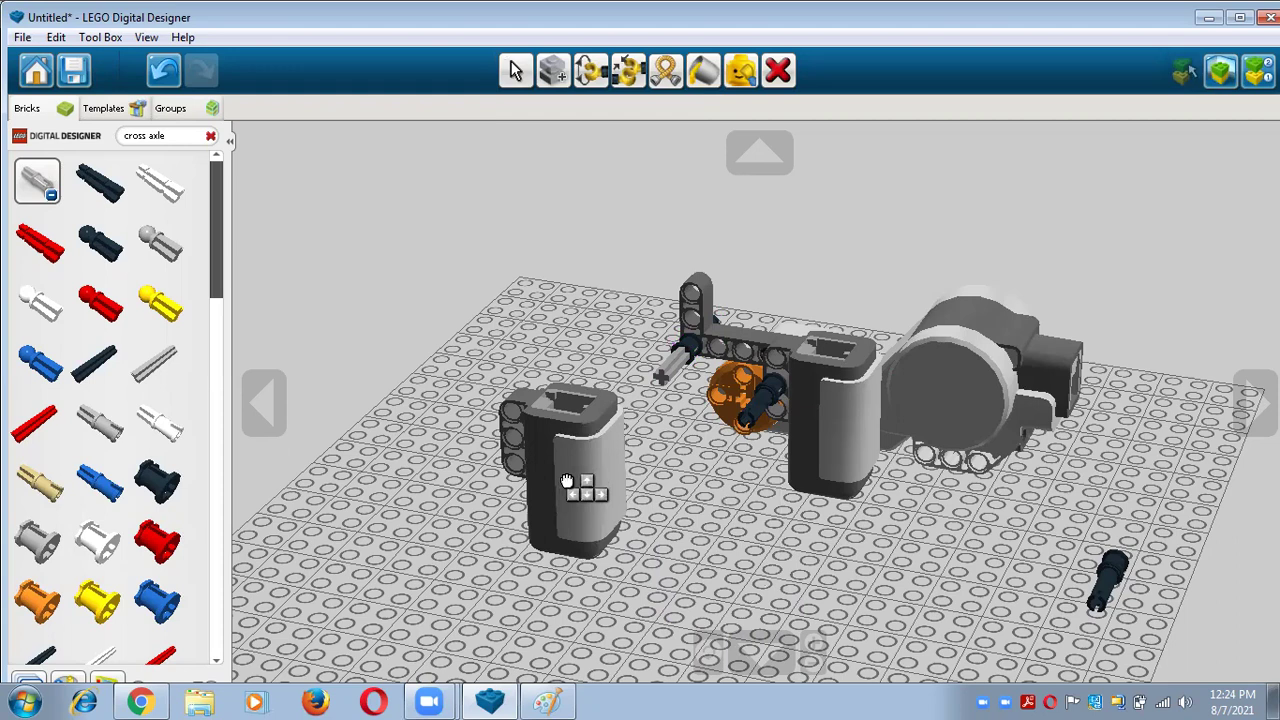
key(Right)
key(Right)
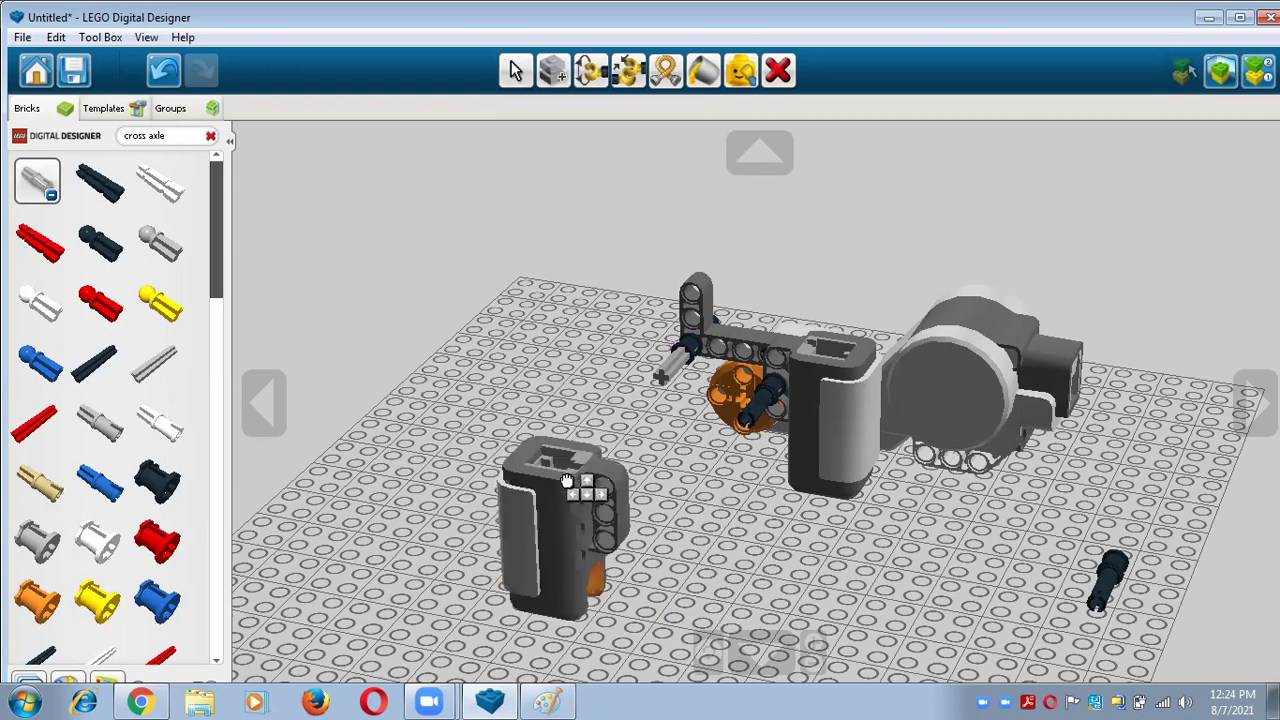
drag(567, 482, 645, 324)
click(706, 447)
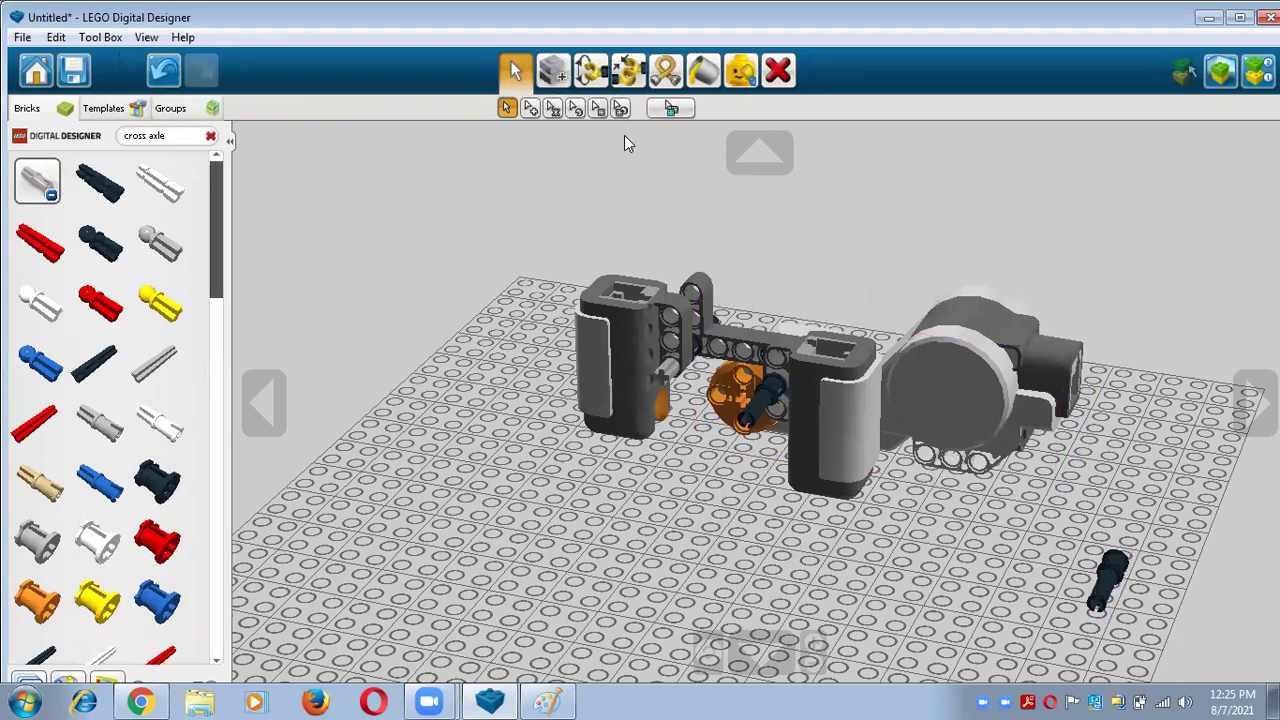
Clone the spare long snap peg and push the copy onto the free end of the second light sensor's cross axle
click(553, 72)
click(1106, 580)
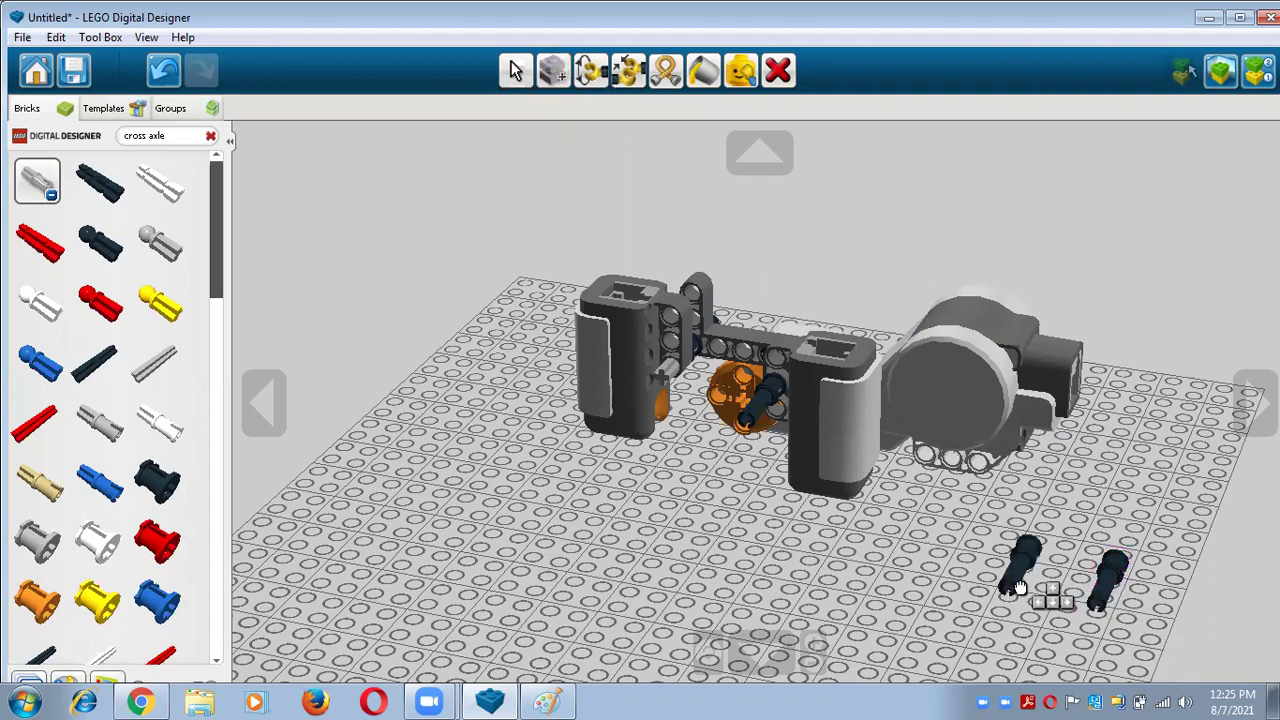
click(1005, 598)
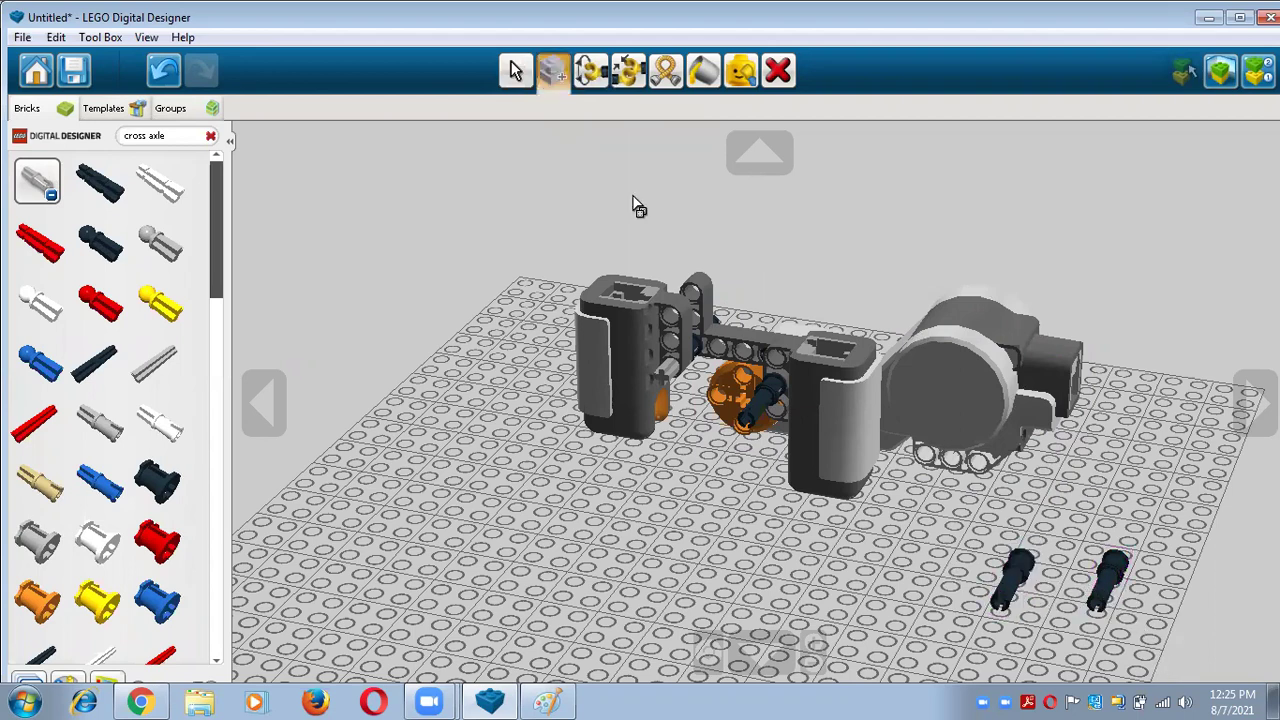
click(513, 72)
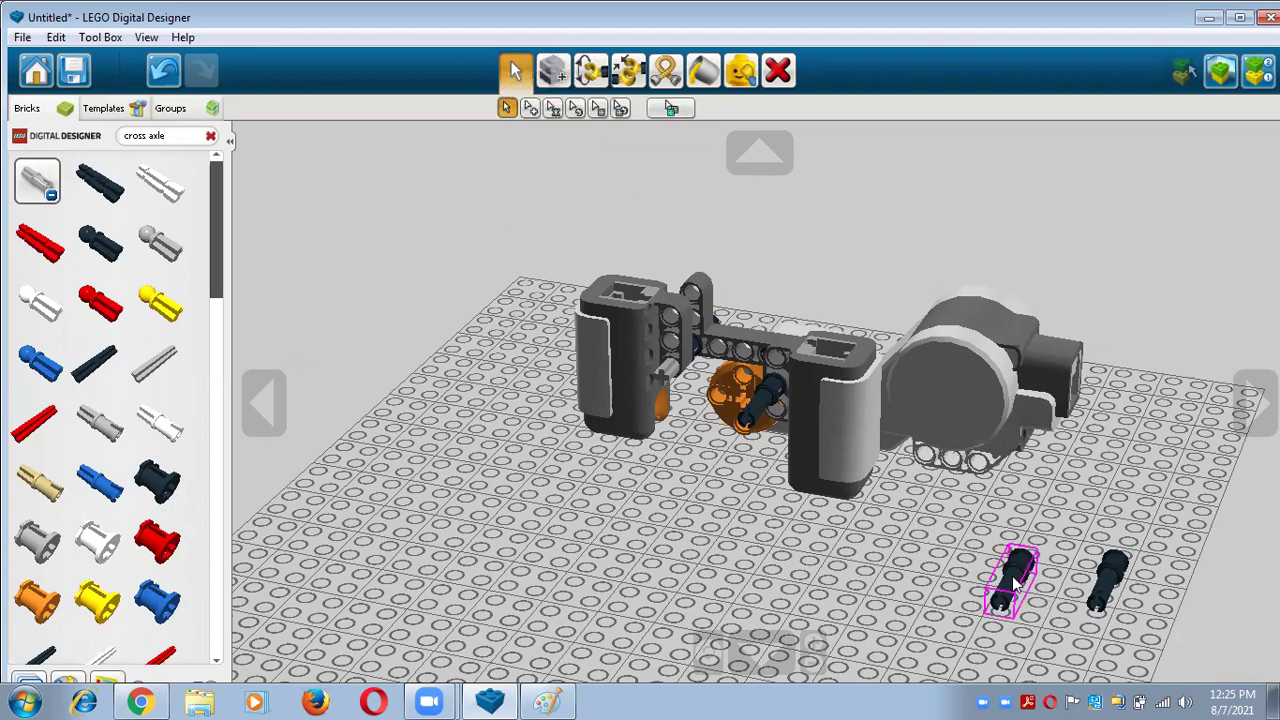
drag(1000, 578, 652, 380)
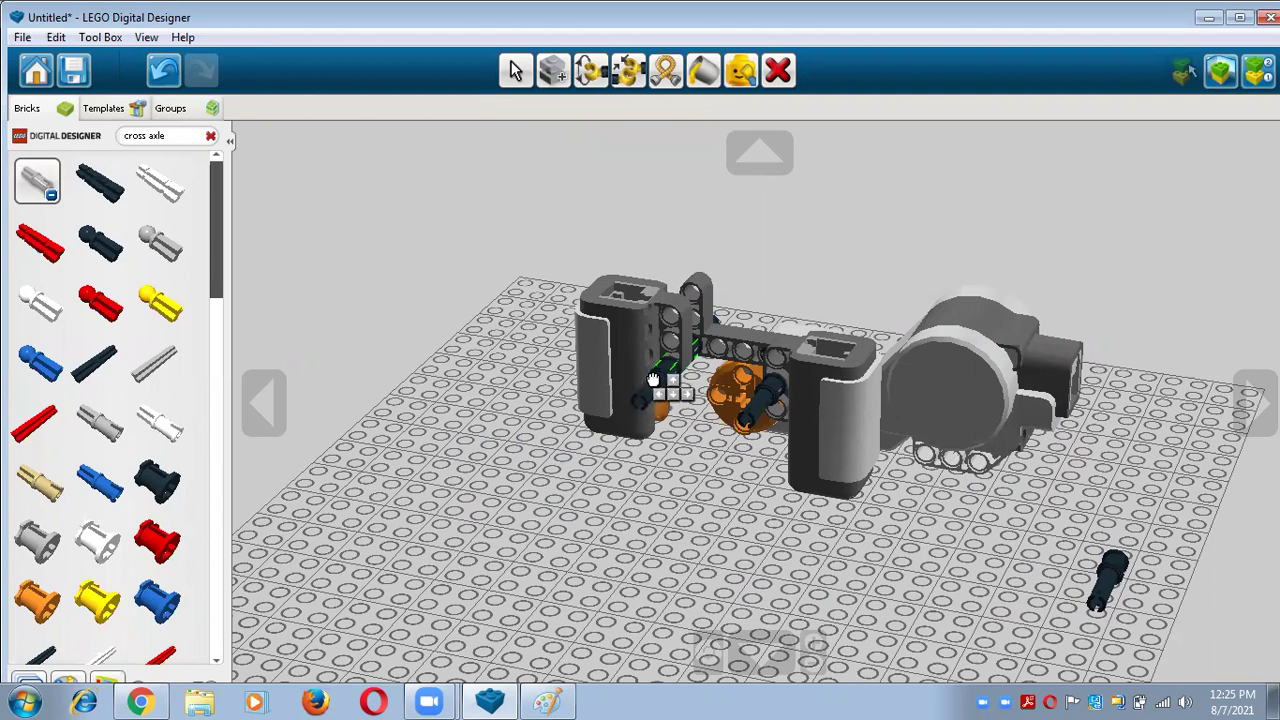
click(652, 373)
Rotate the remaining spare long snap peg a quarter turn and insert it into the beam's upright arm, one hole above the corner peg
right_drag(684, 486, 637, 504)
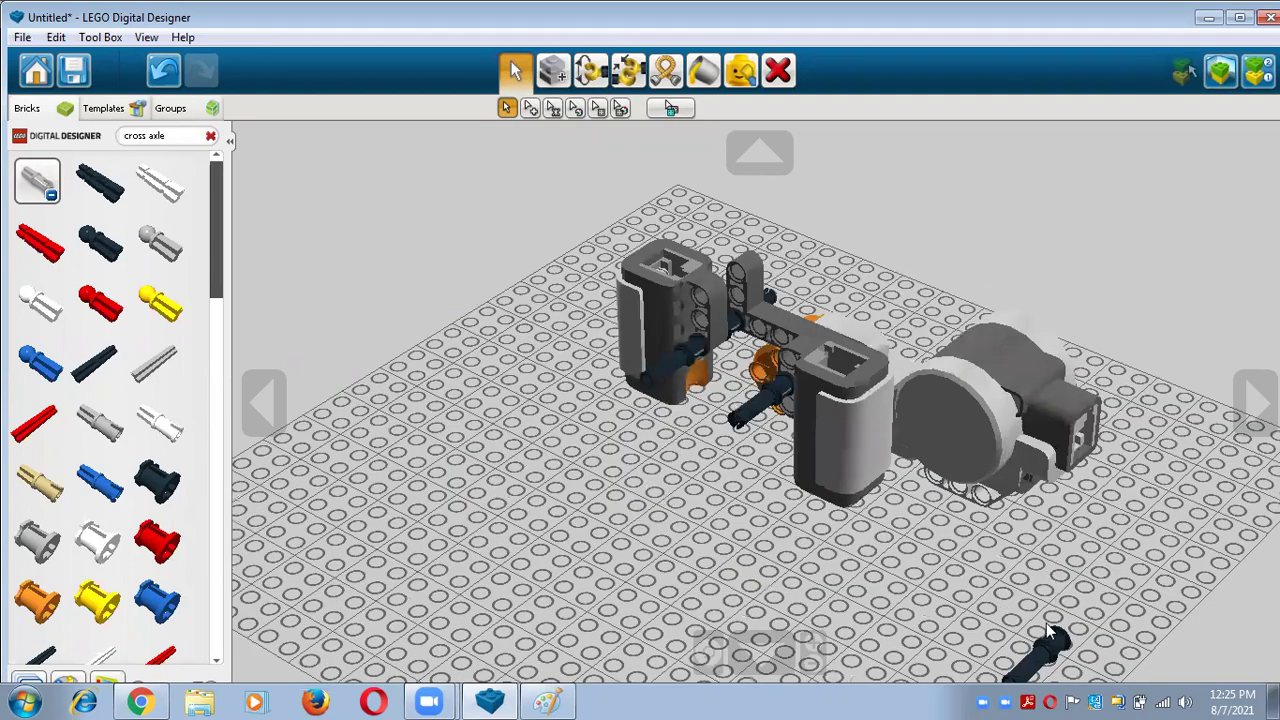
drag(1046, 623, 533, 500)
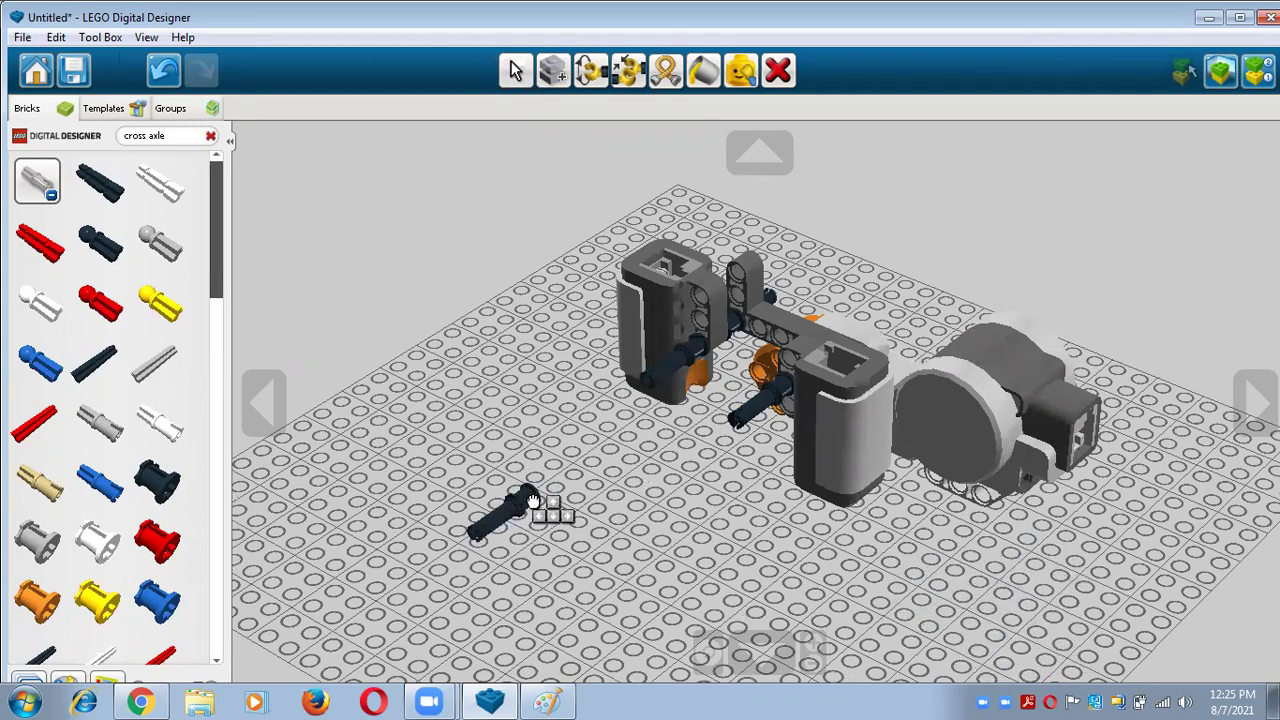
key(Right)
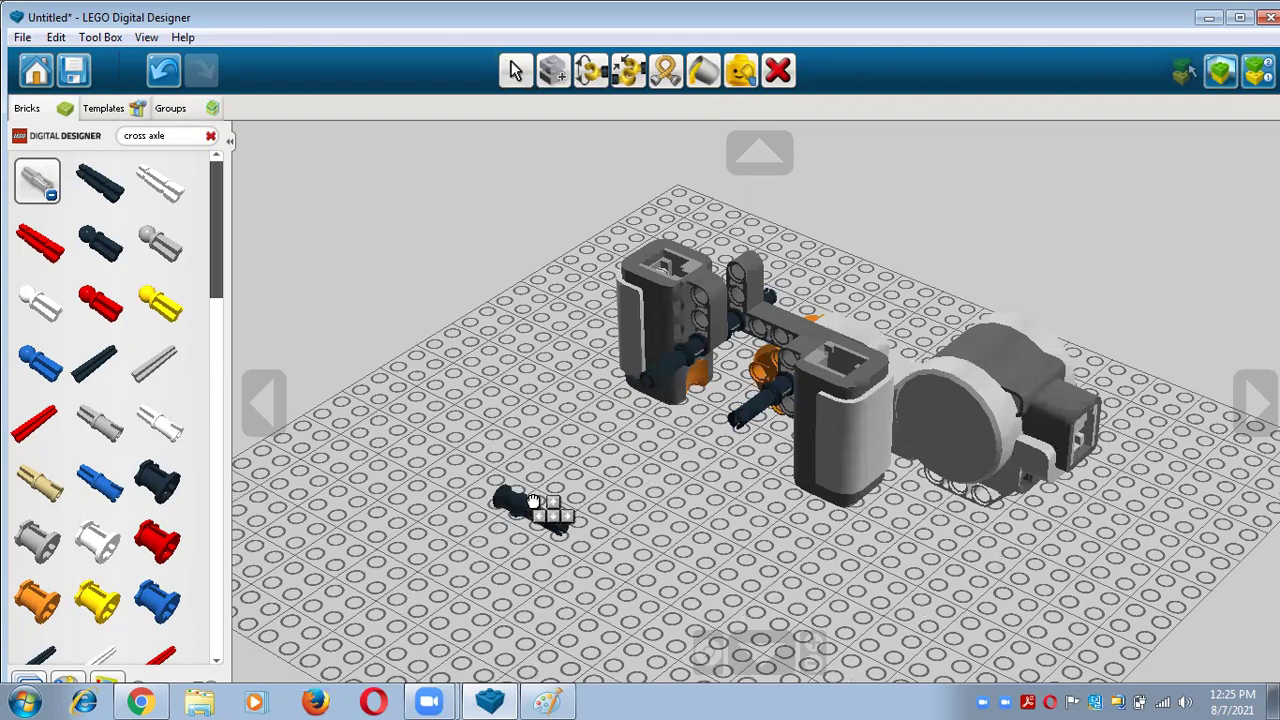
drag(533, 500, 727, 297)
click(727, 297)
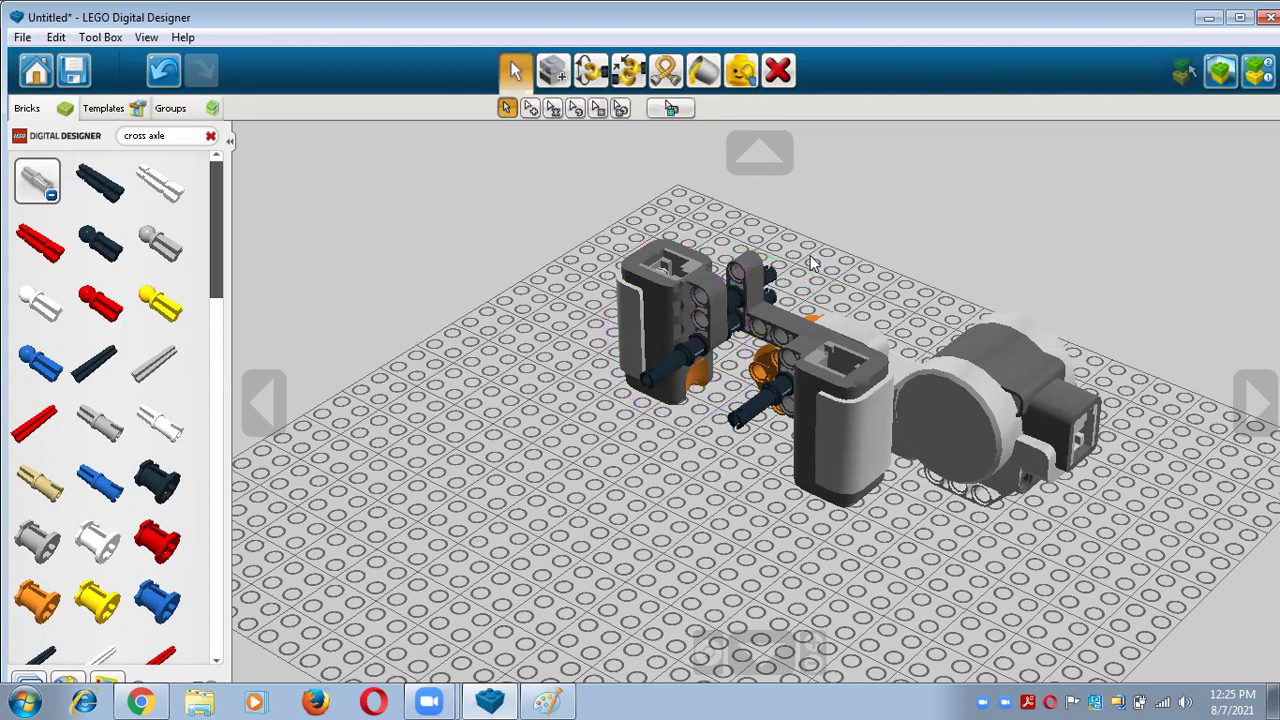
right_drag(785, 307, 815, 281)
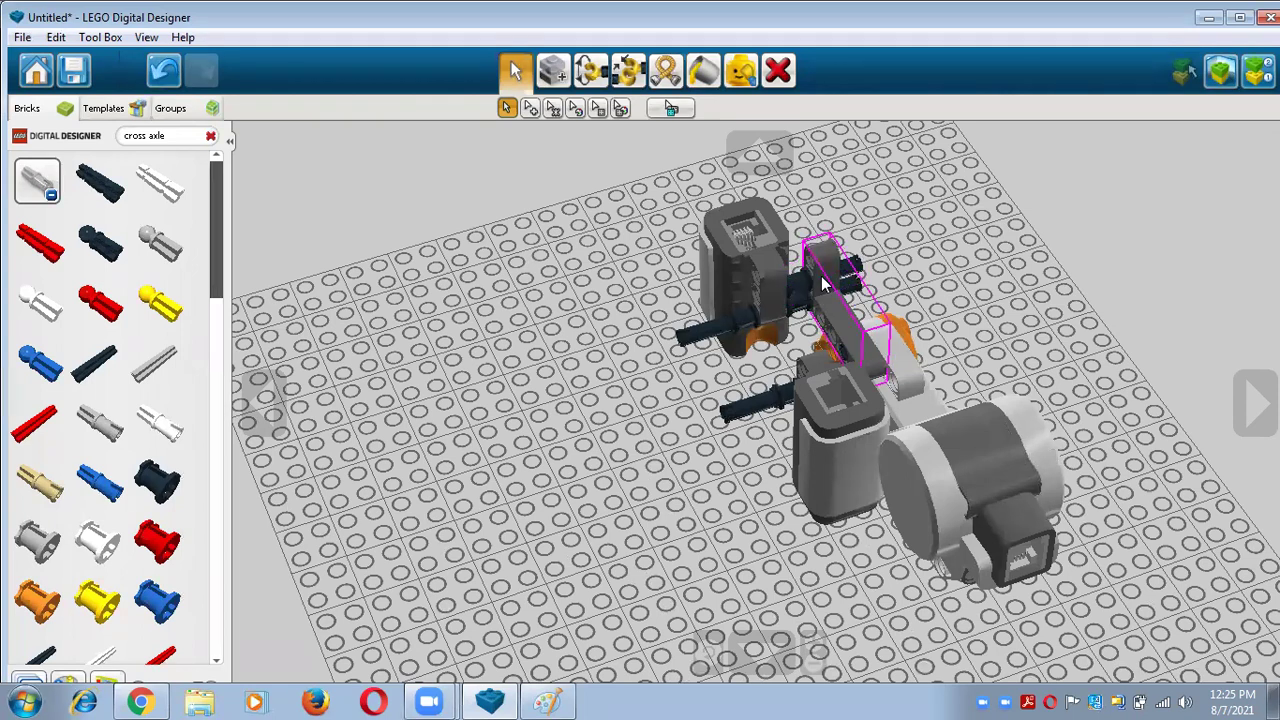
right_drag(1019, 262, 1189, 246)
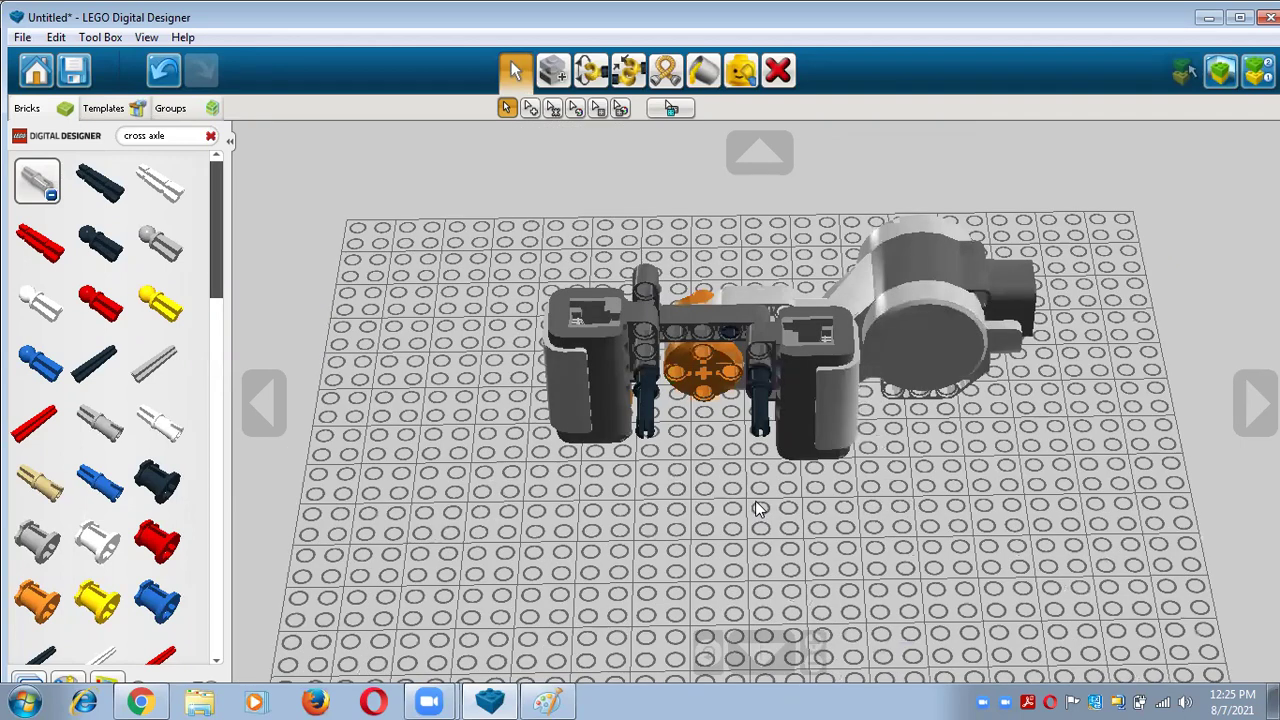
right_drag(793, 531, 953, 628)
mouse_move(1003, 591)
right_down()
mouse_move(1085, 525)
mouse_move(1128, 458)
mouse_move(1203, 438)
mouse_move(1235, 366)
mouse_move(1272, 350)
mouse_move(1196, 528)
mouse_move(1010, 567)
right_up()
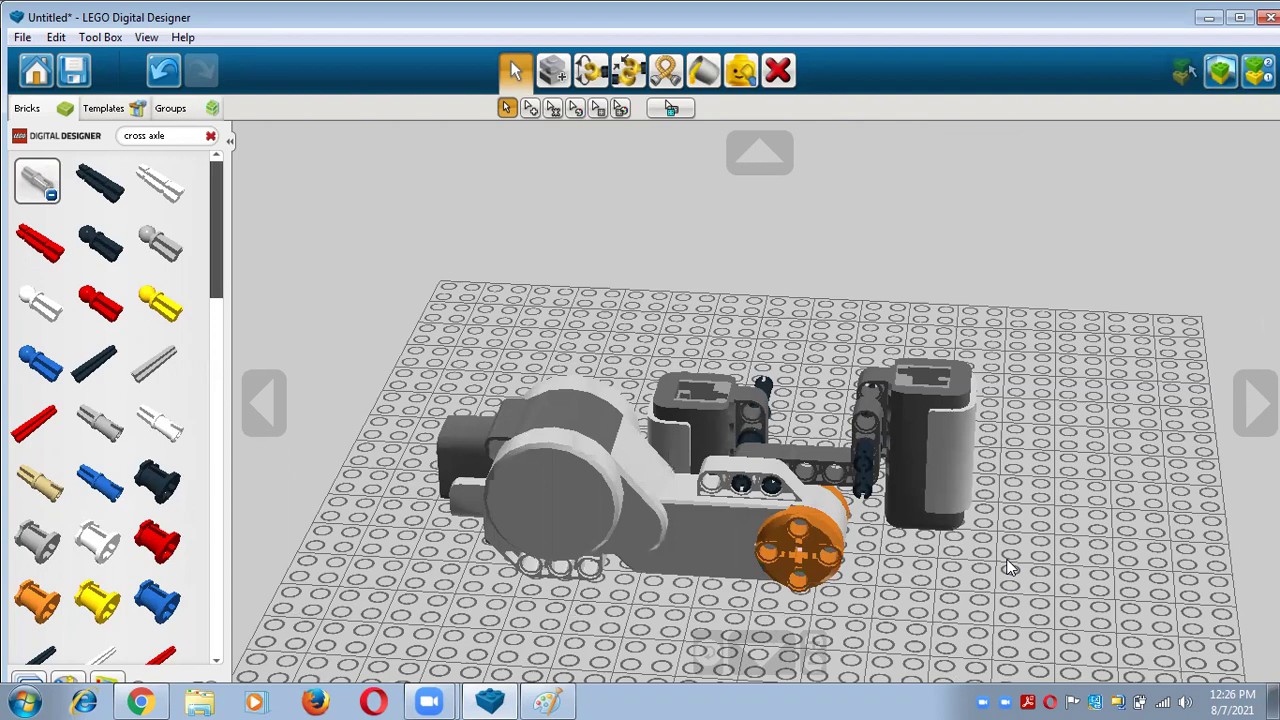
Add a grey cross axle to the empty baseplate and place a copy of the sensor's long snap peg beside it
right_drag(991, 580, 716, 521)
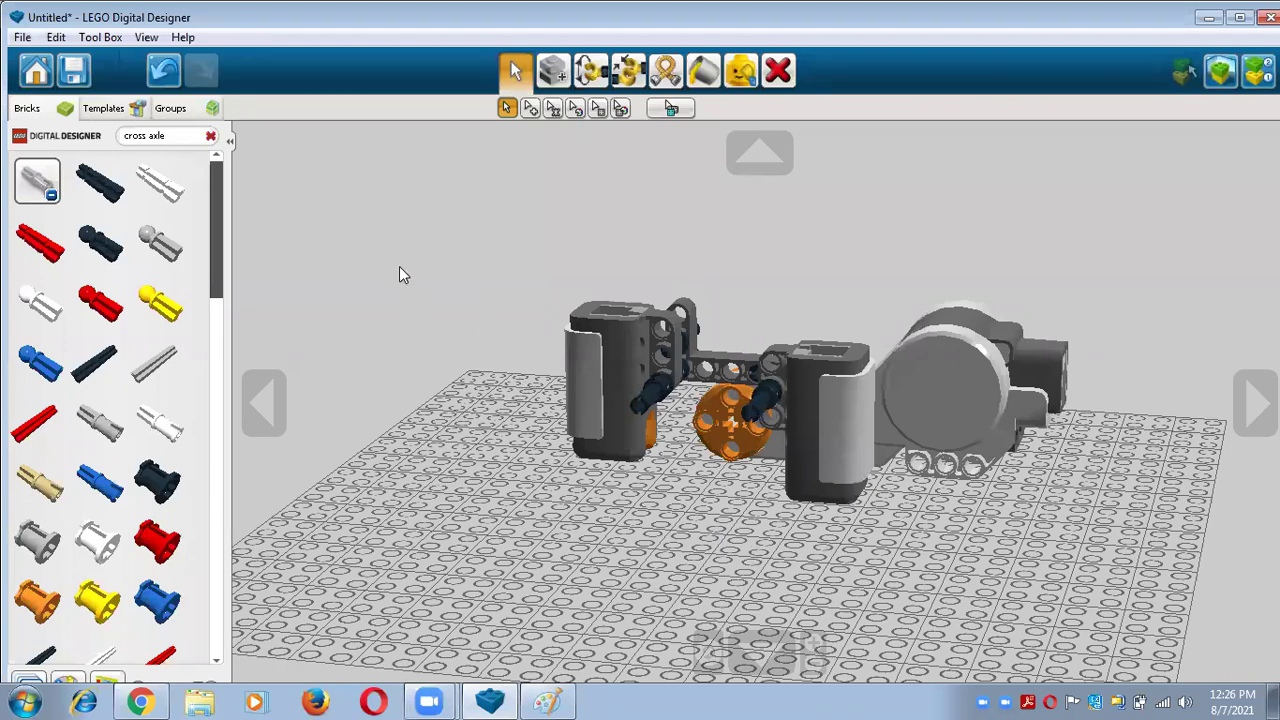
click(152, 368)
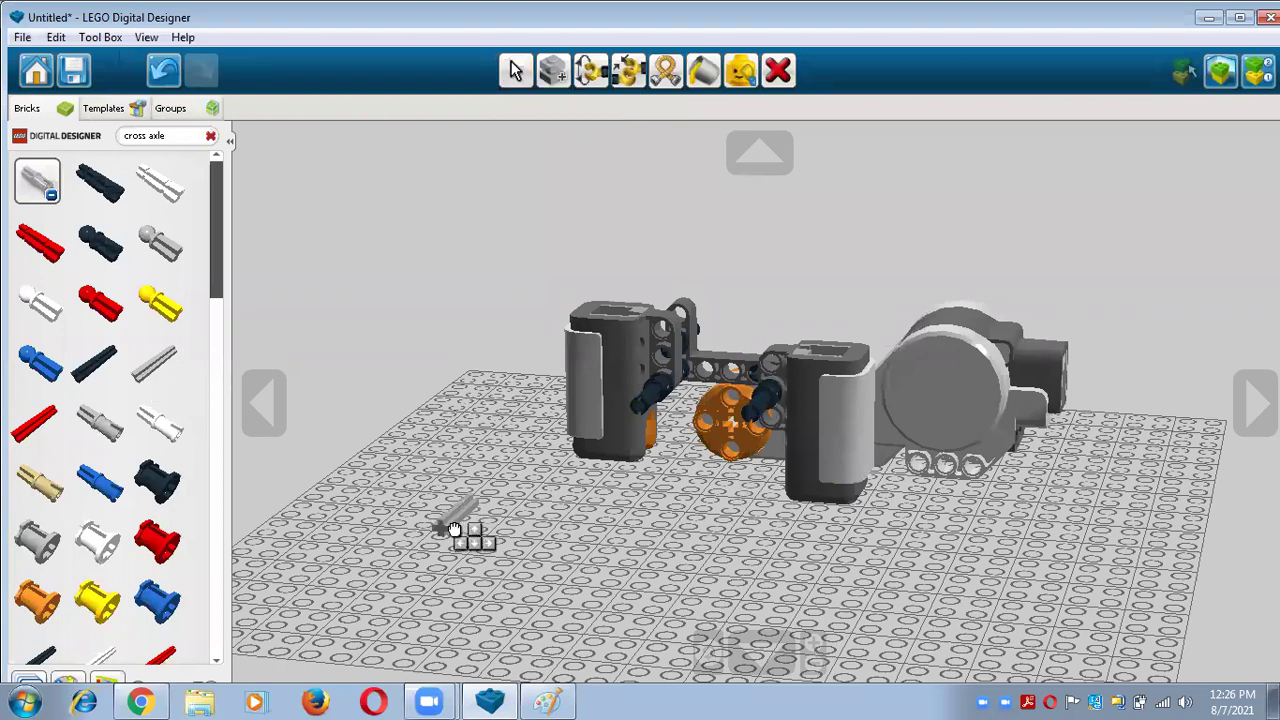
click(455, 530)
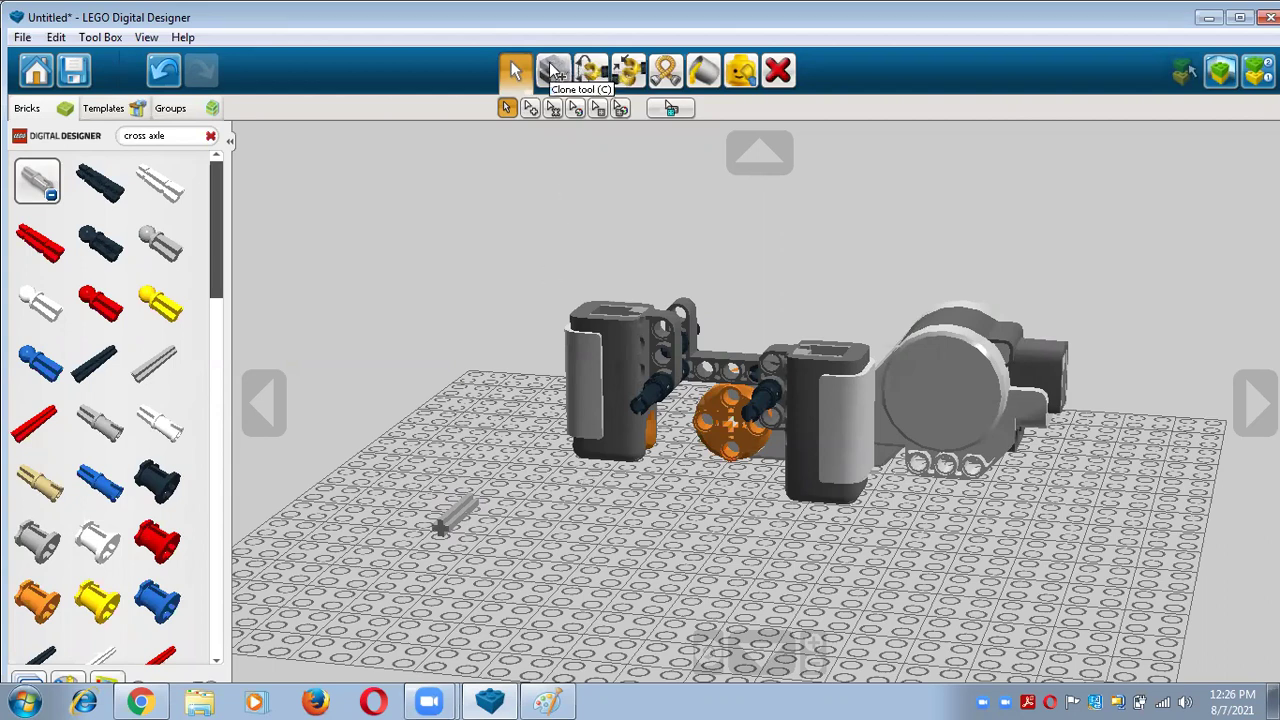
click(553, 70)
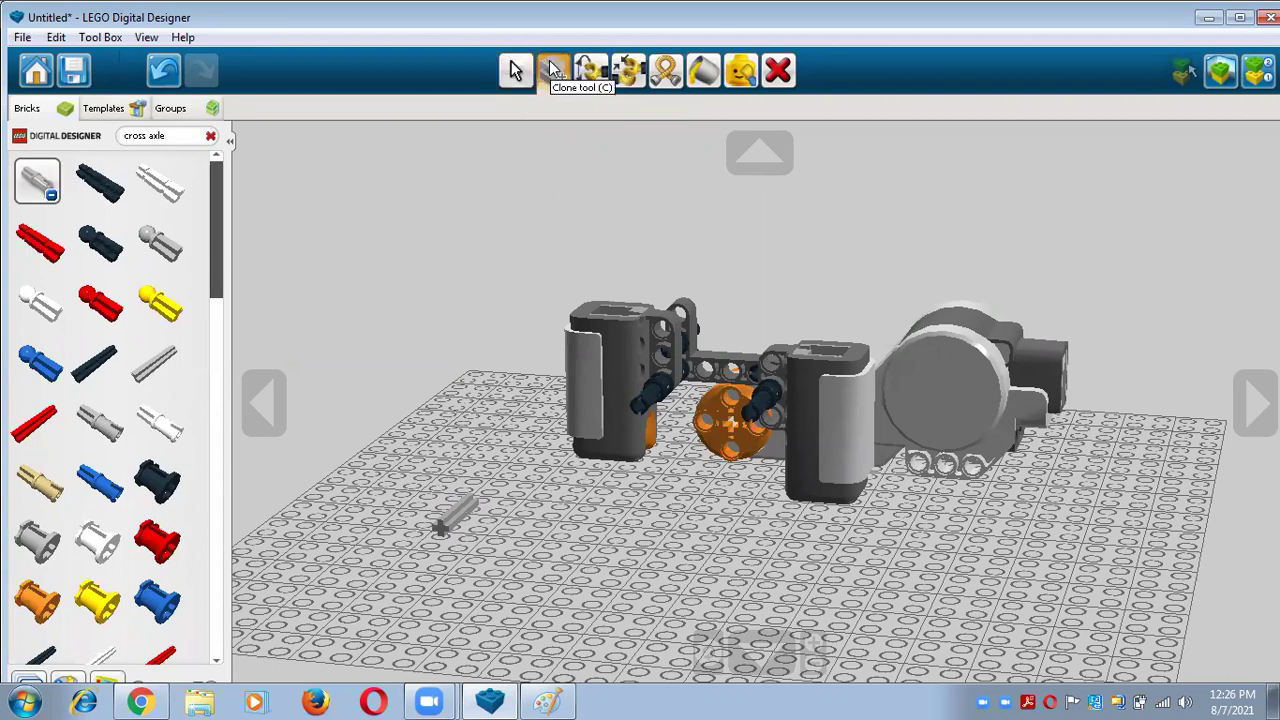
click(650, 410)
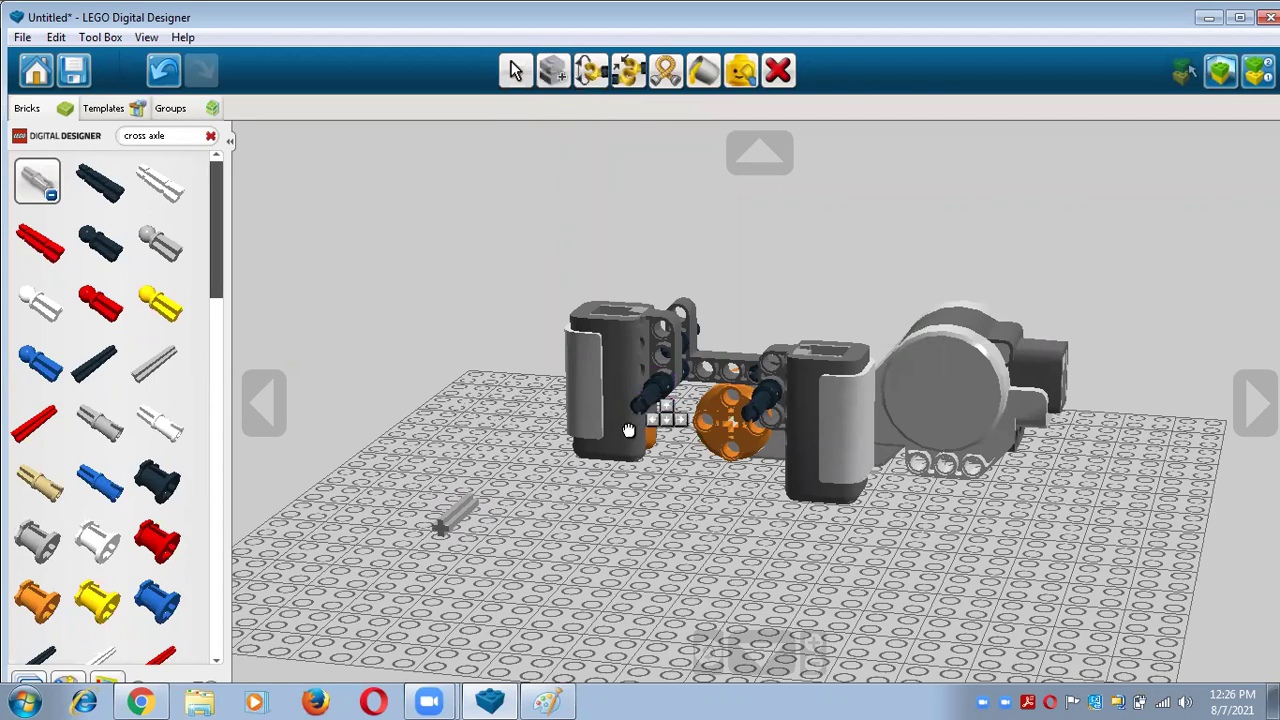
click(512, 545)
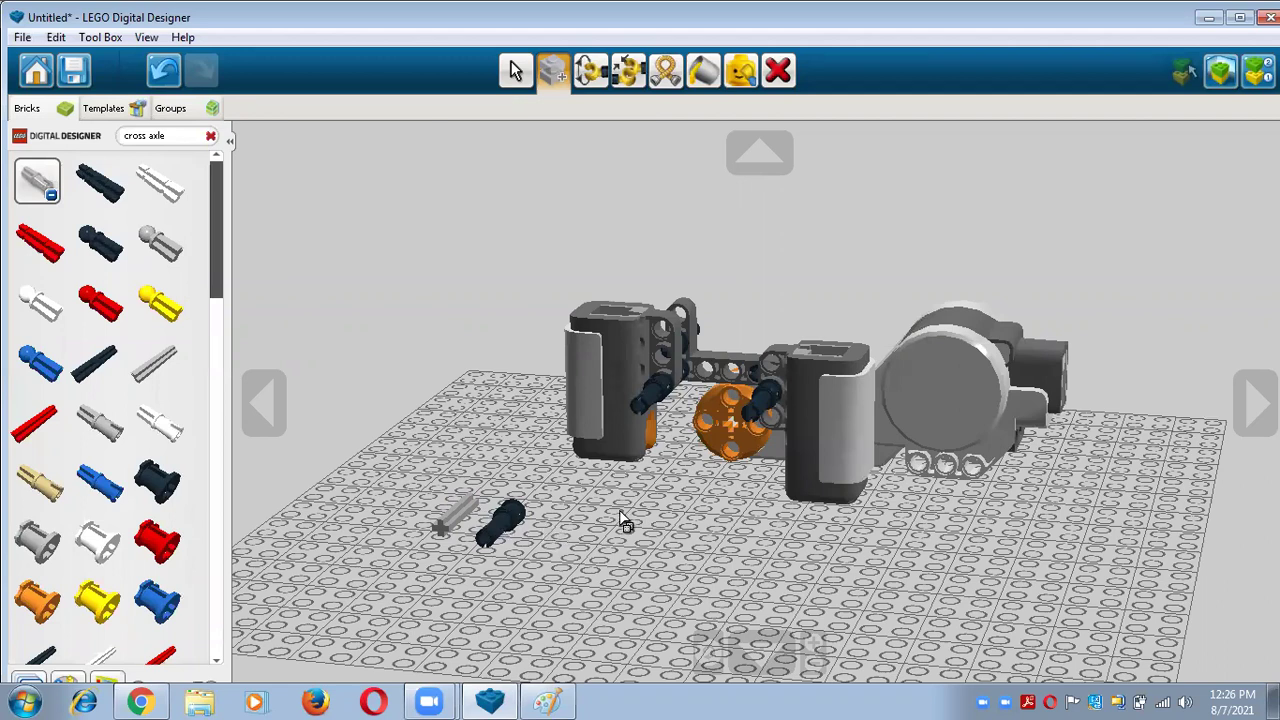
right_drag(616, 515, 569, 543)
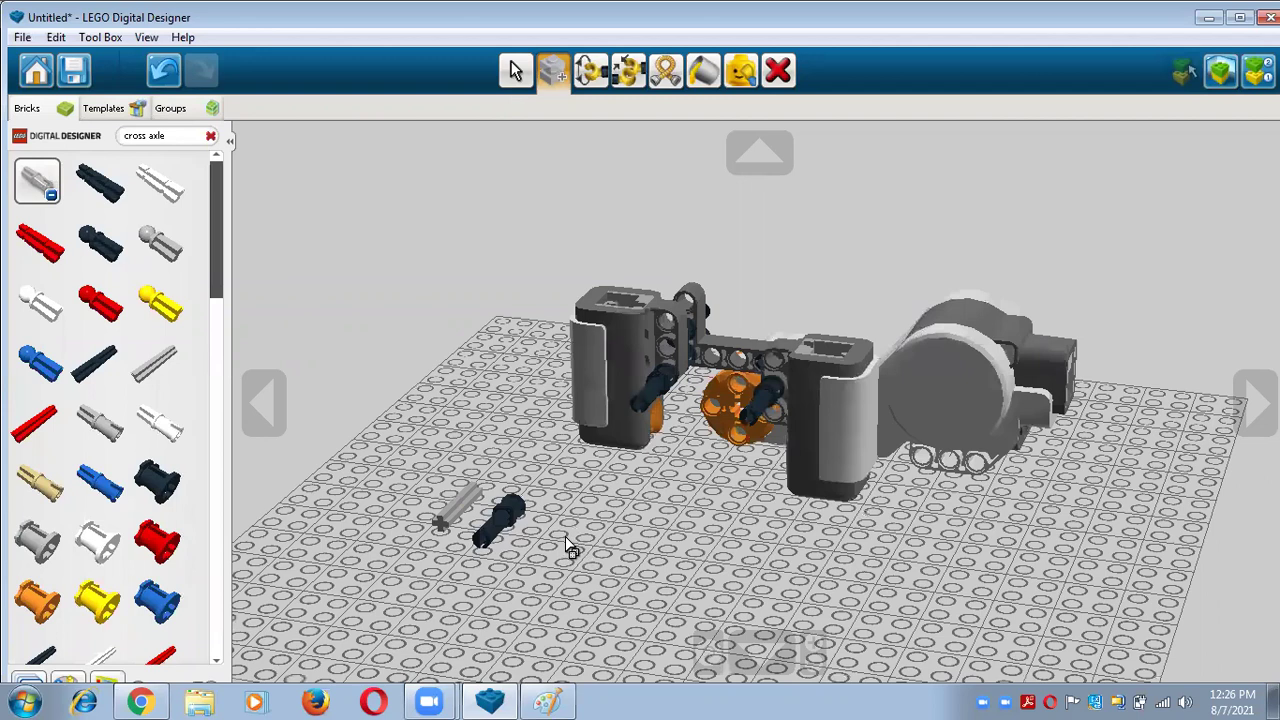
right_drag(660, 545, 583, 532)
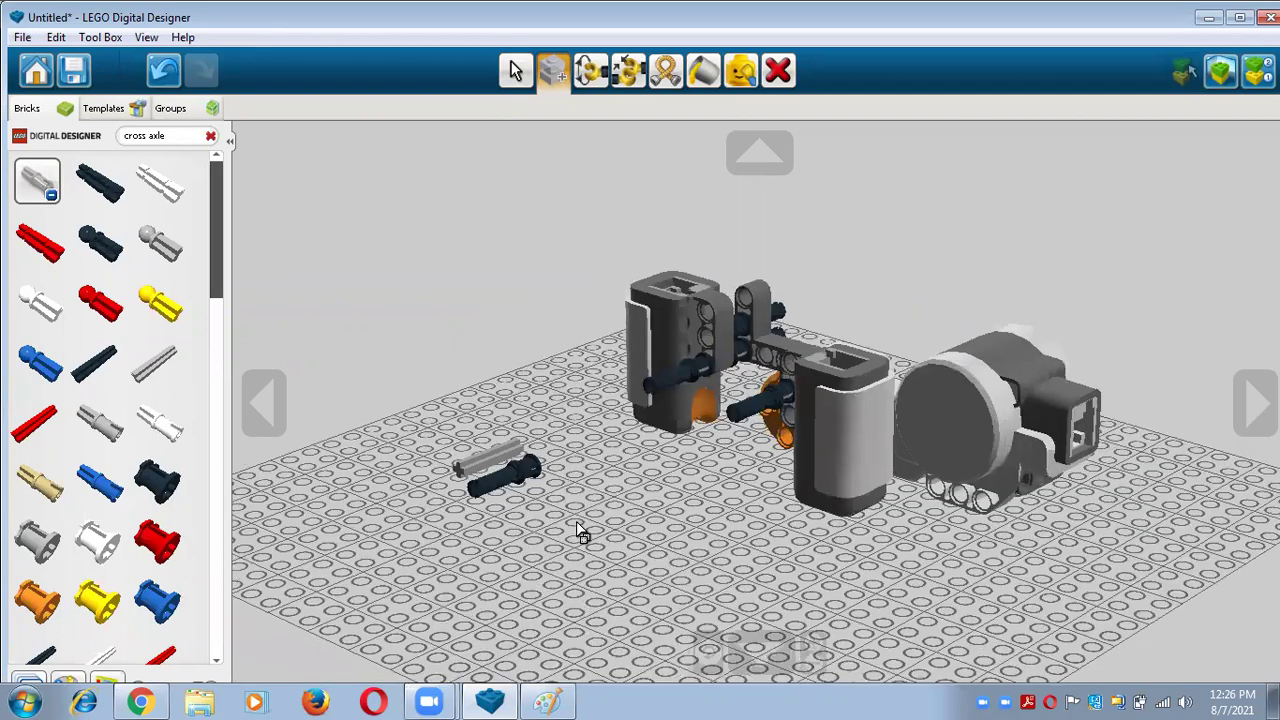
Insert the grey cross axle through the middle hole of the light sensor's mounting row and push the cloned long snap peg onto its free end
click(514, 72)
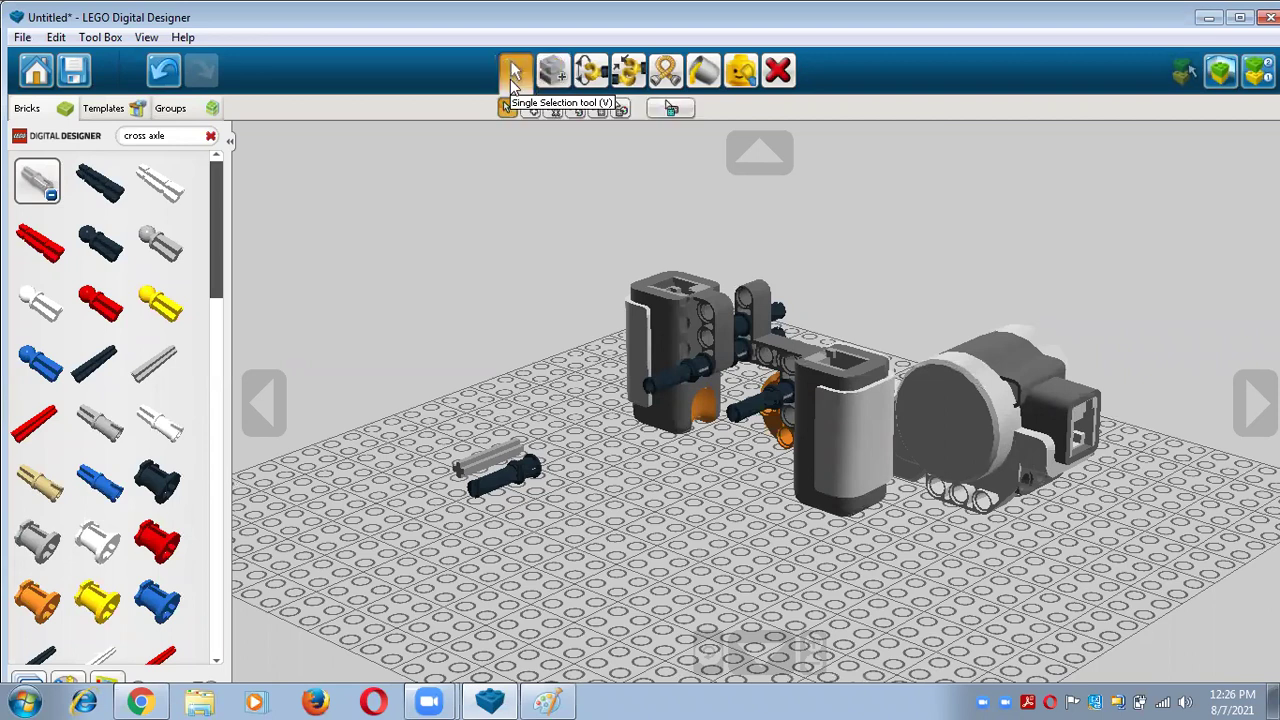
click(490, 457)
drag(494, 458, 724, 334)
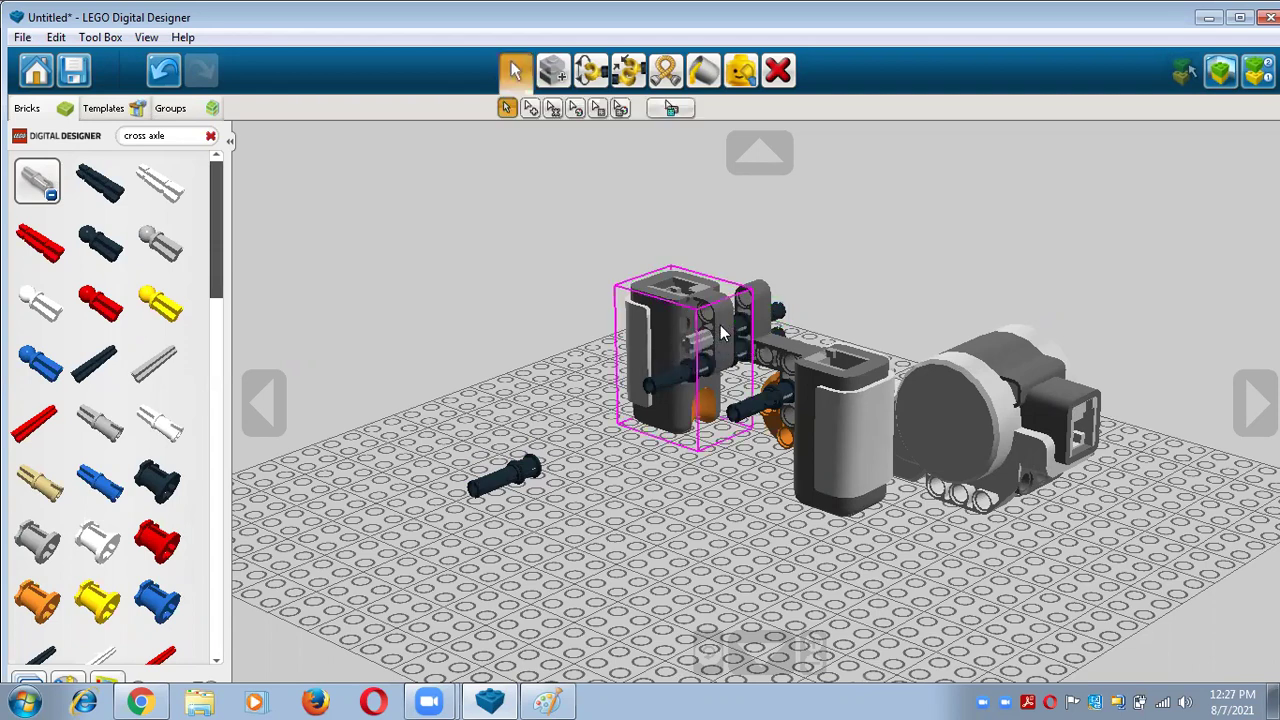
click(584, 465)
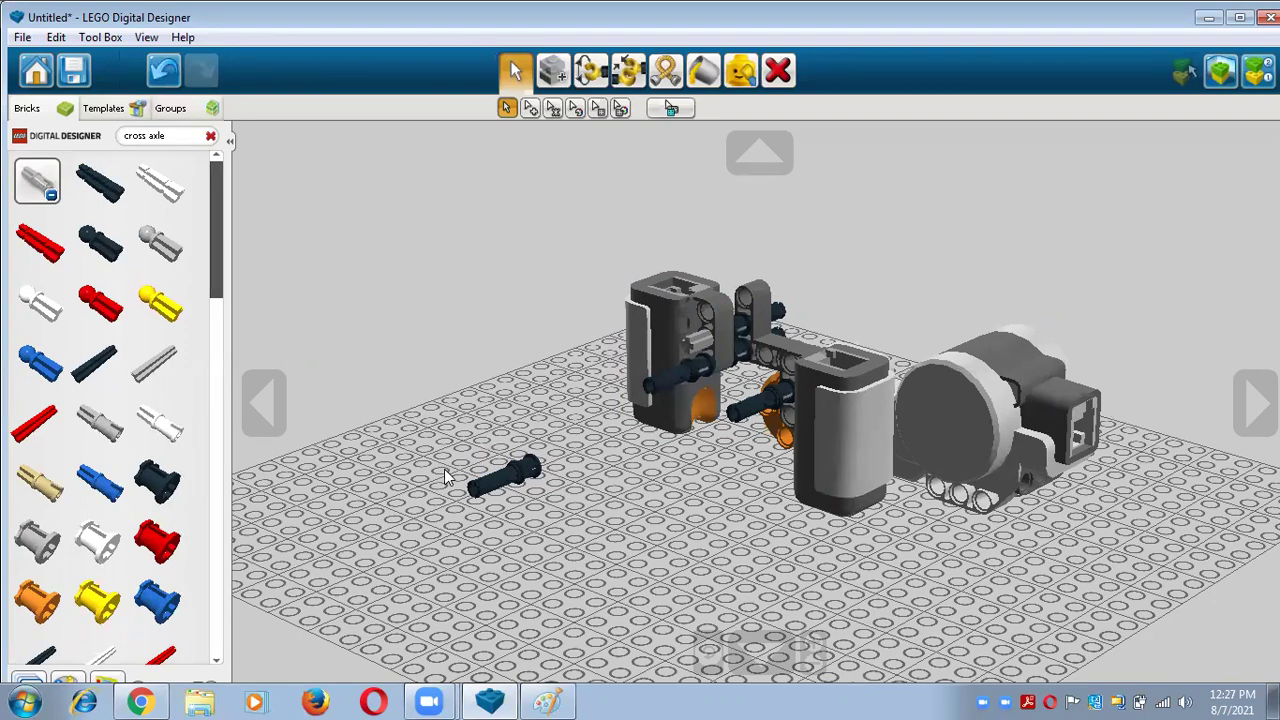
drag(490, 490, 674, 362)
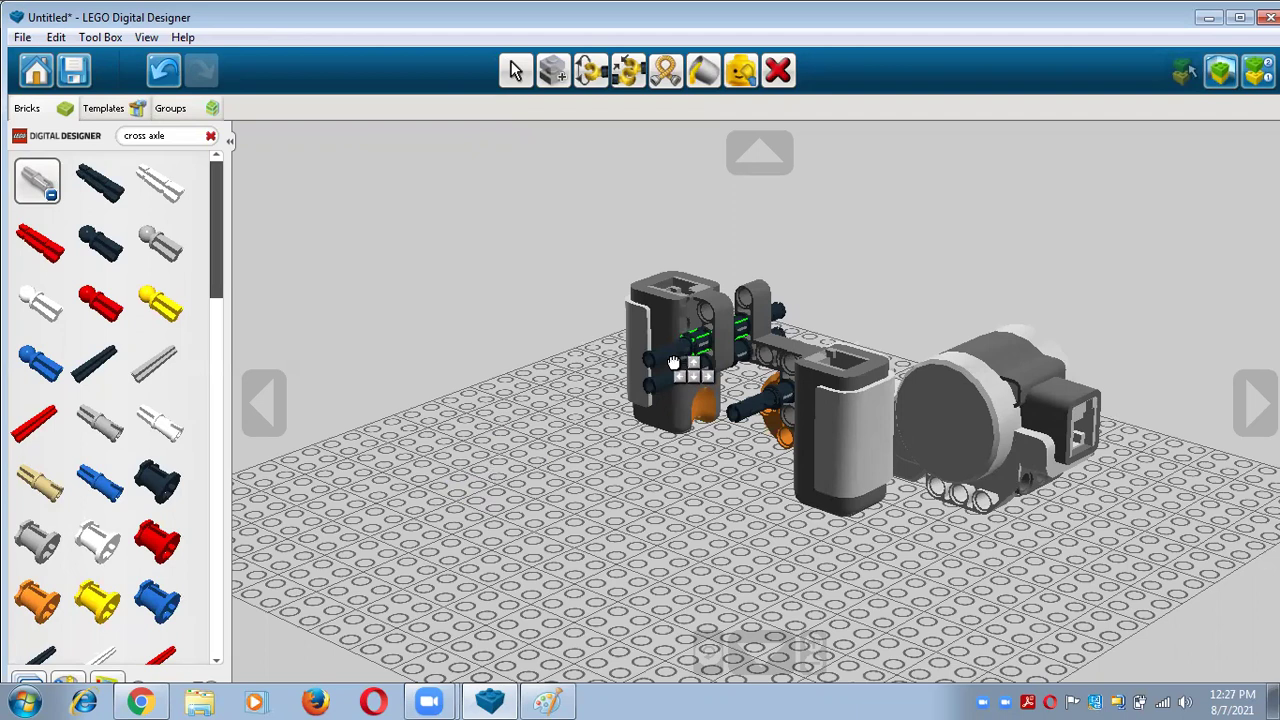
drag(674, 362, 673, 361)
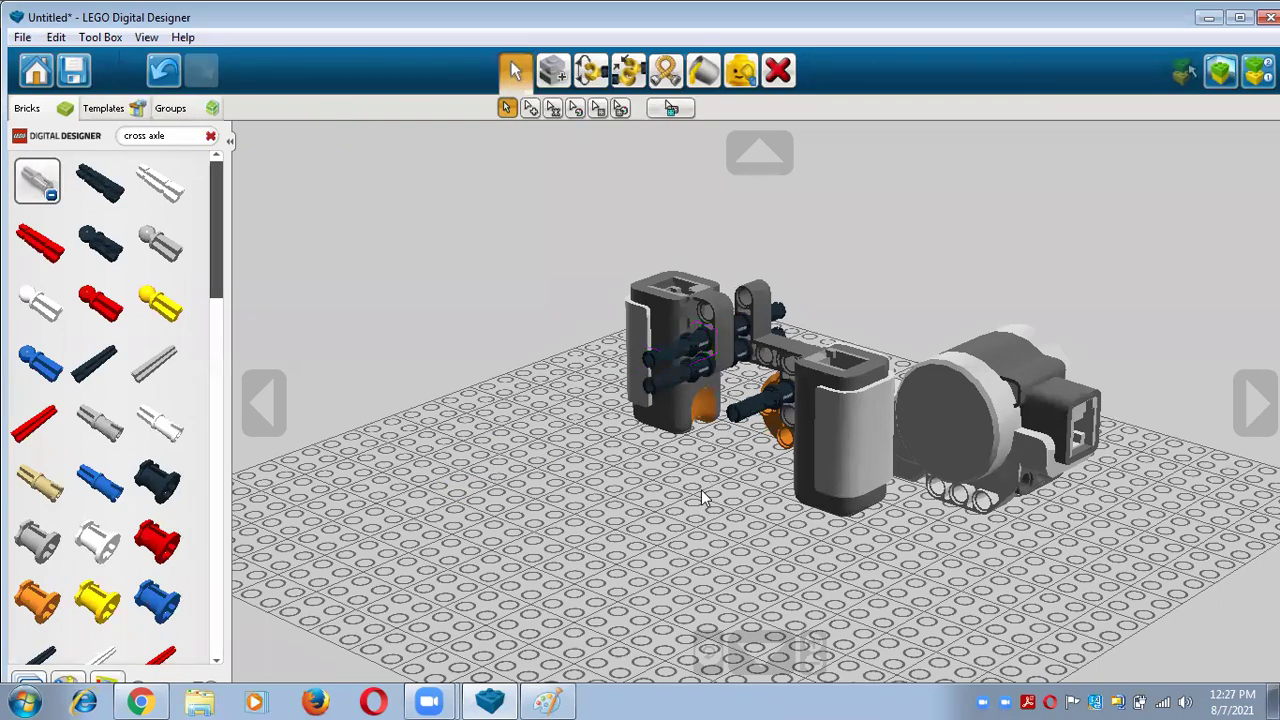
right_drag(699, 489, 641, 471)
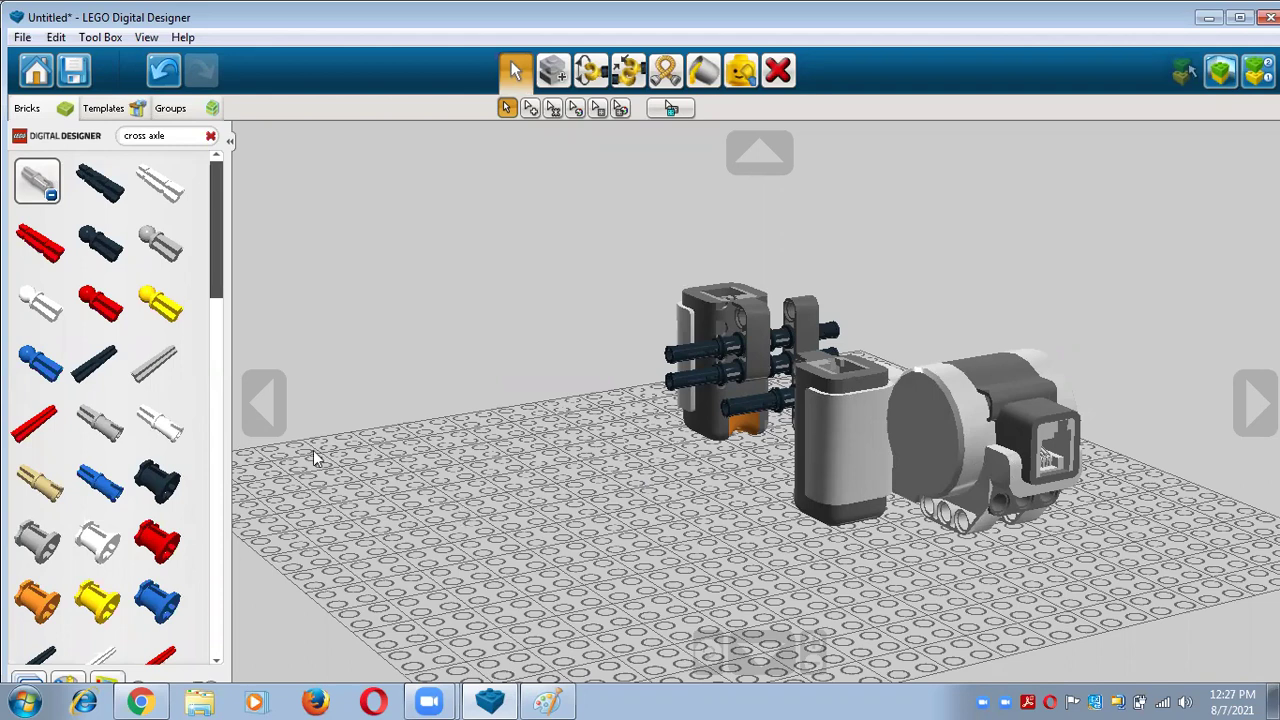
Add another grey cross axle to the baseplate and place two copies of the long snap peg beside it
click(156, 362)
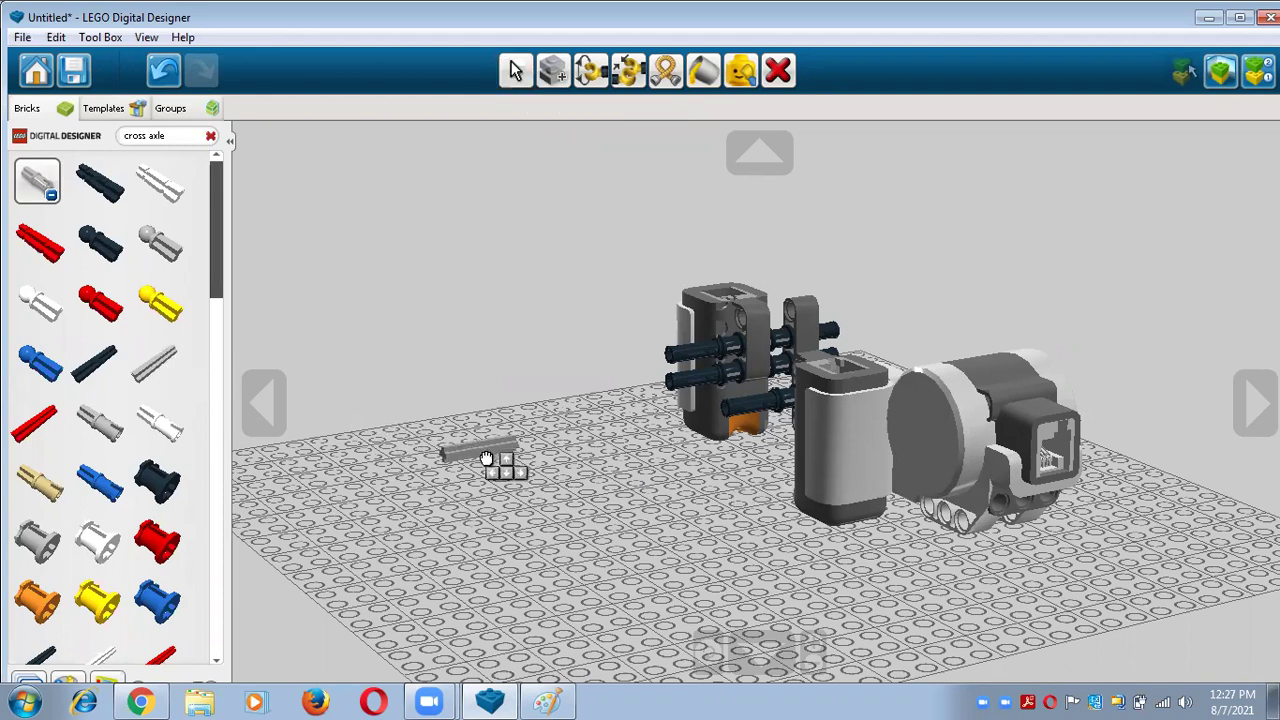
click(486, 458)
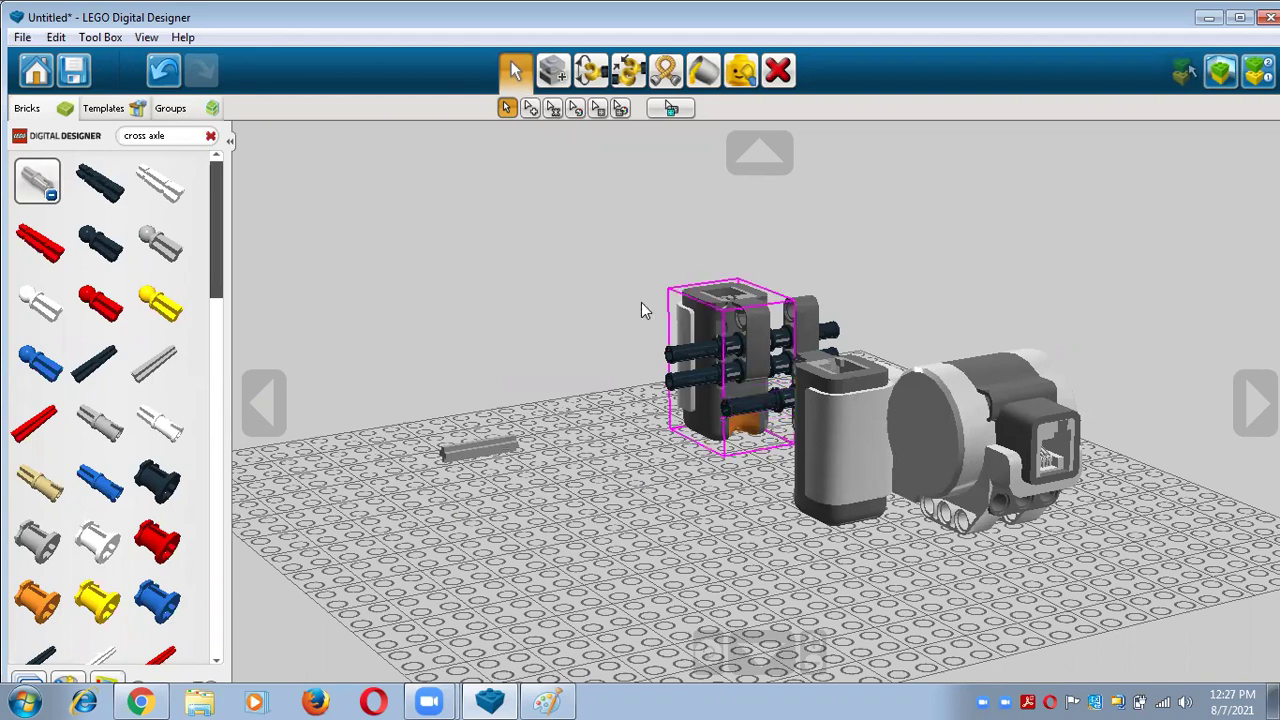
click(552, 70)
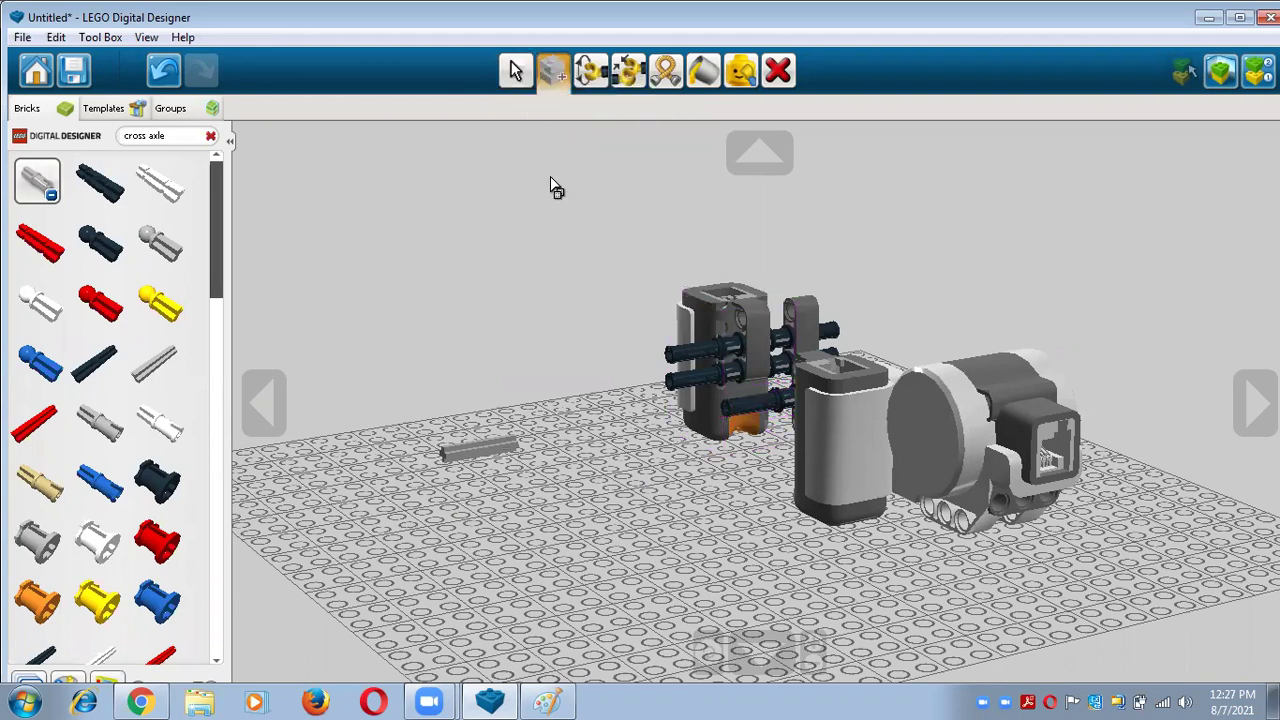
click(752, 410)
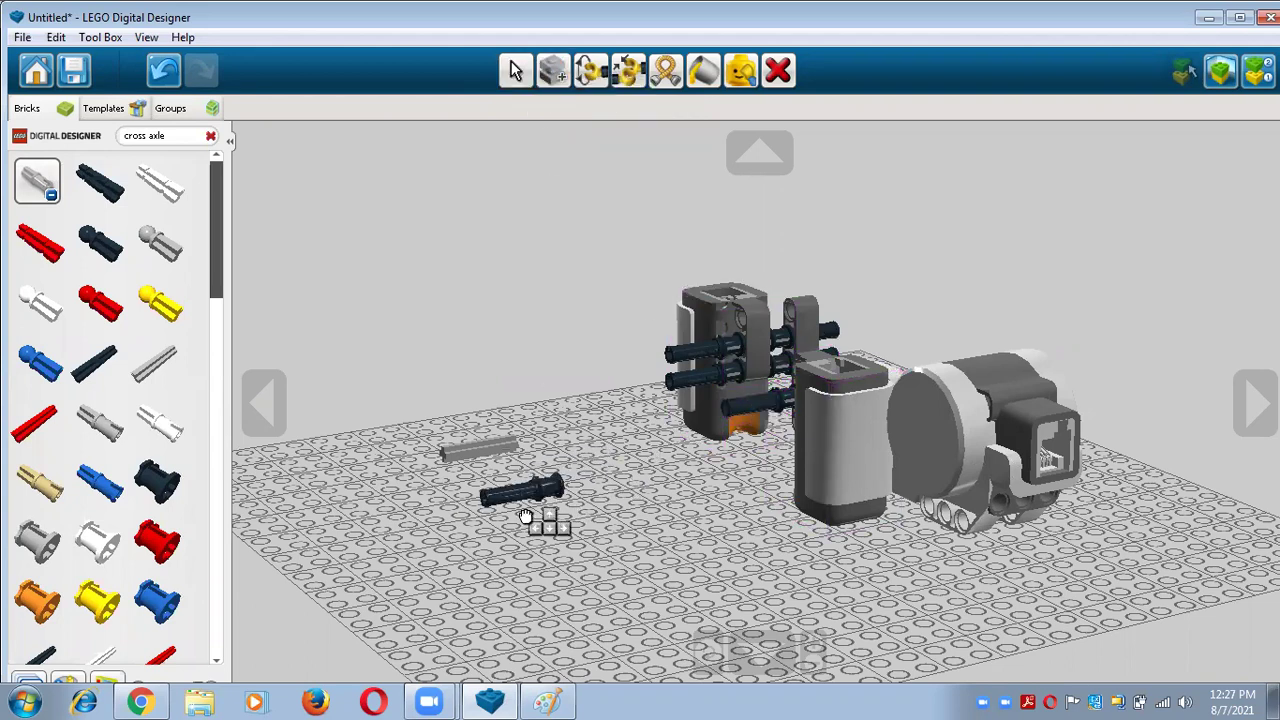
click(525, 515)
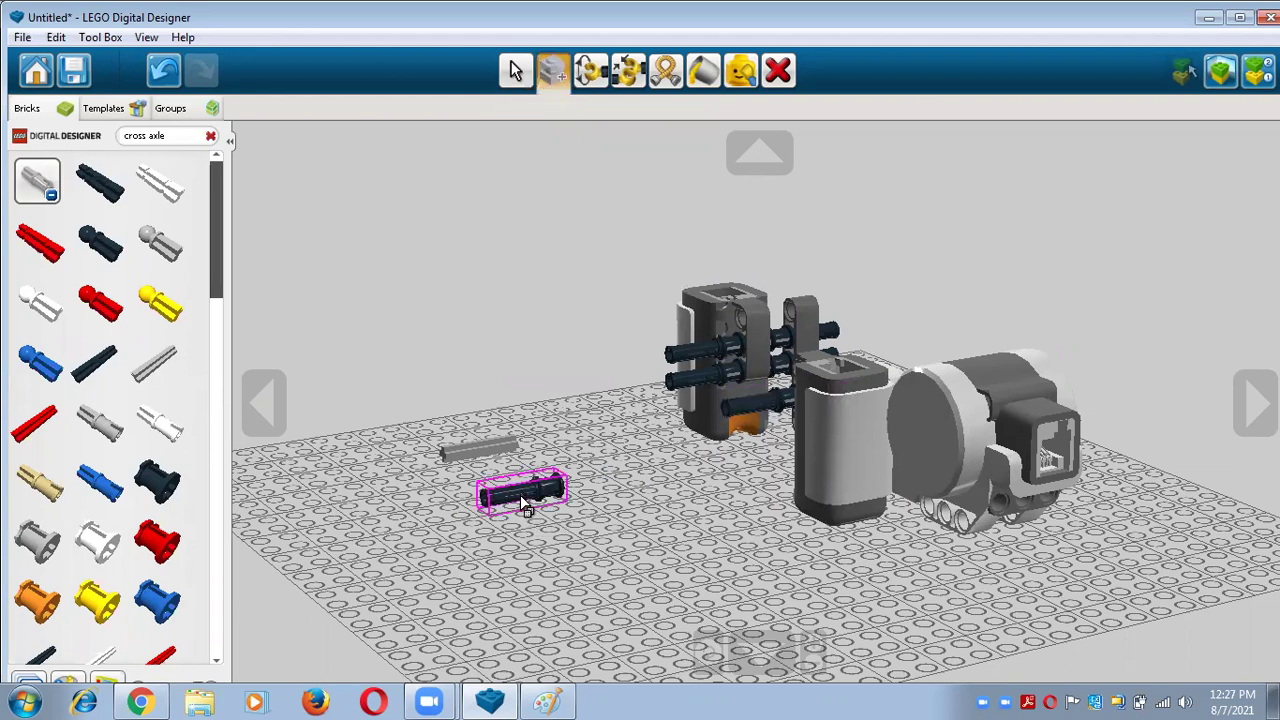
click(525, 507)
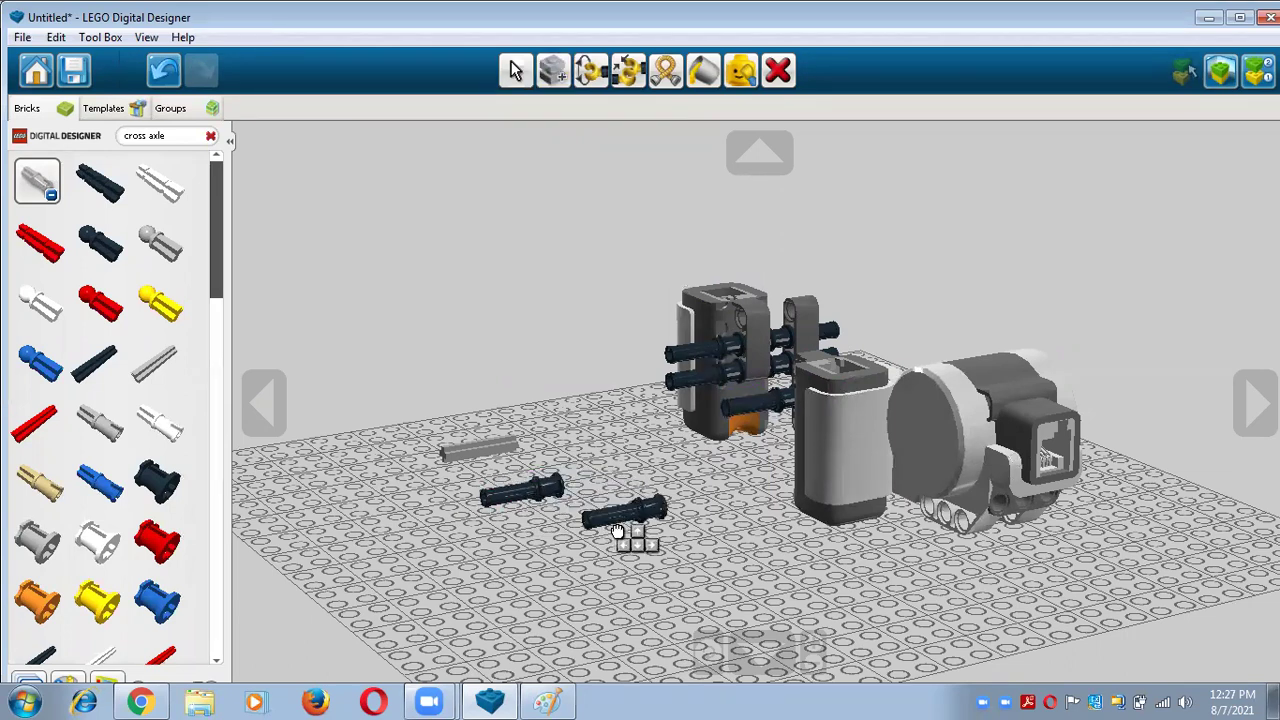
click(617, 528)
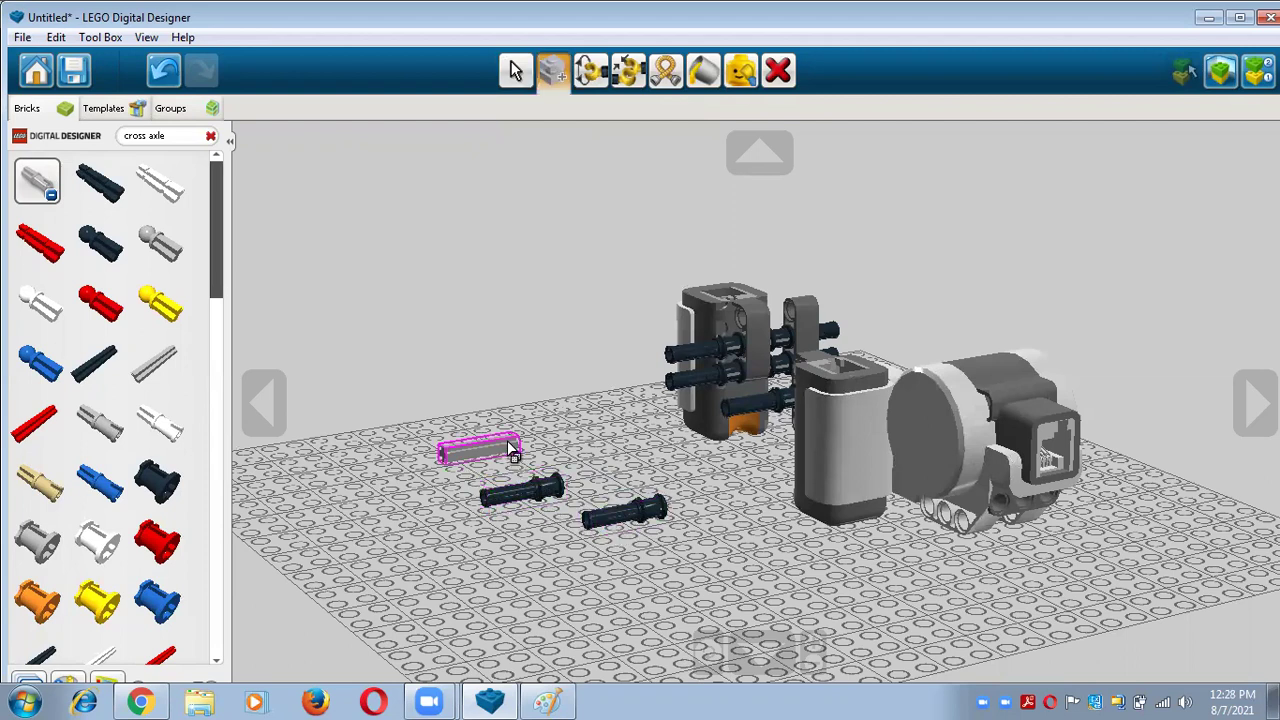
Push the two loose long snap pegs onto opposite ends of the grey cross axle, turning the second one 180°
click(516, 72)
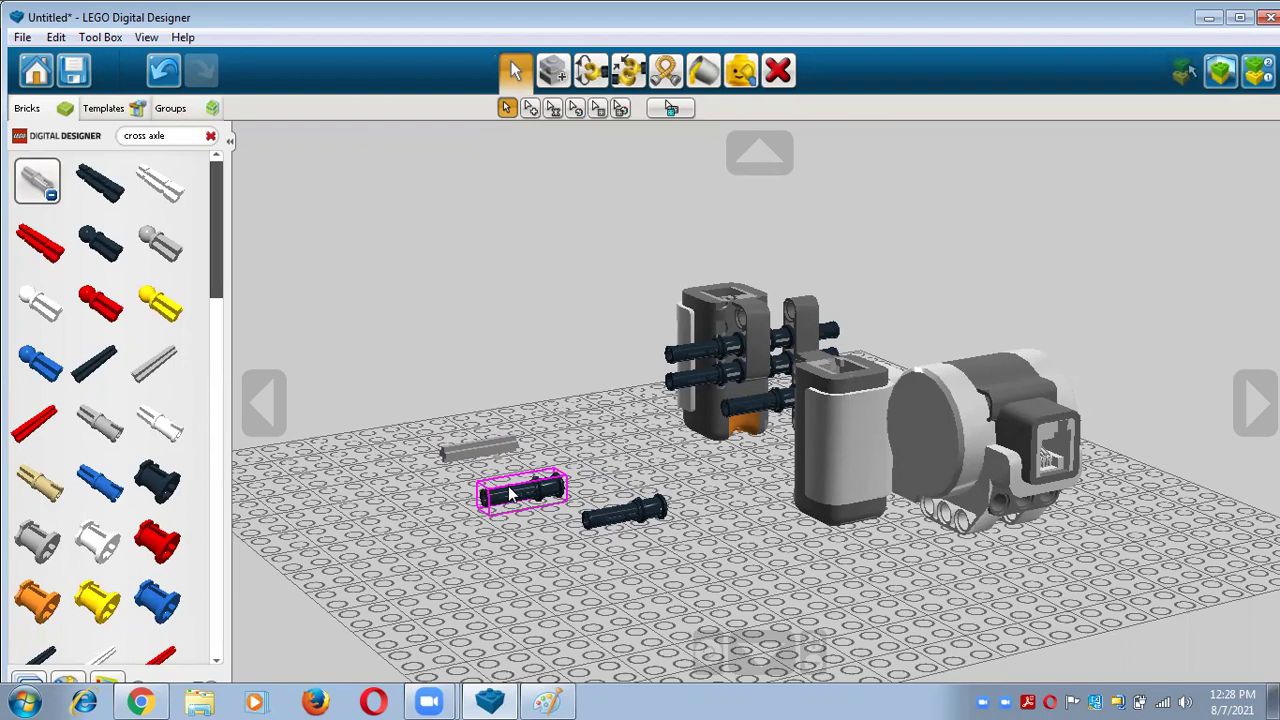
drag(510, 494, 422, 456)
drag(599, 516, 552, 440)
key(Left)
key(Left)
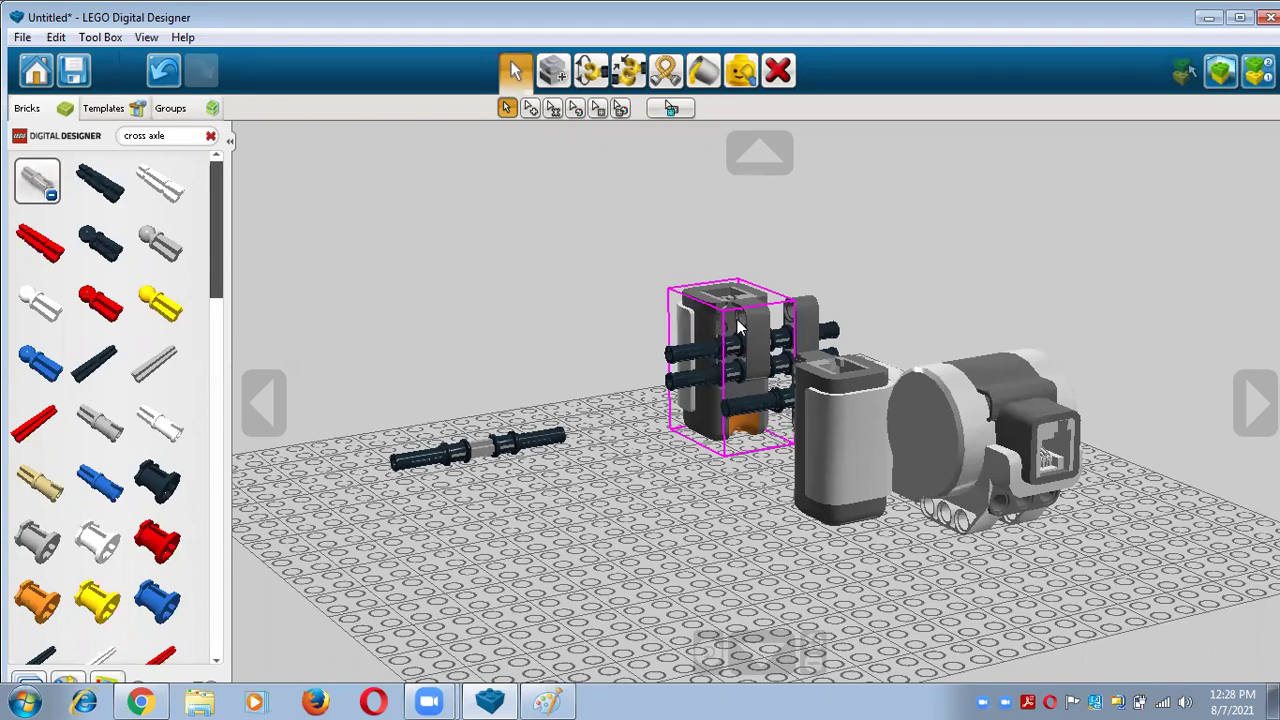
Try to fit the joined peg-and-axle rod as one connected piece into the top hole of the beam's upright arm
right_drag(580, 460, 742, 488)
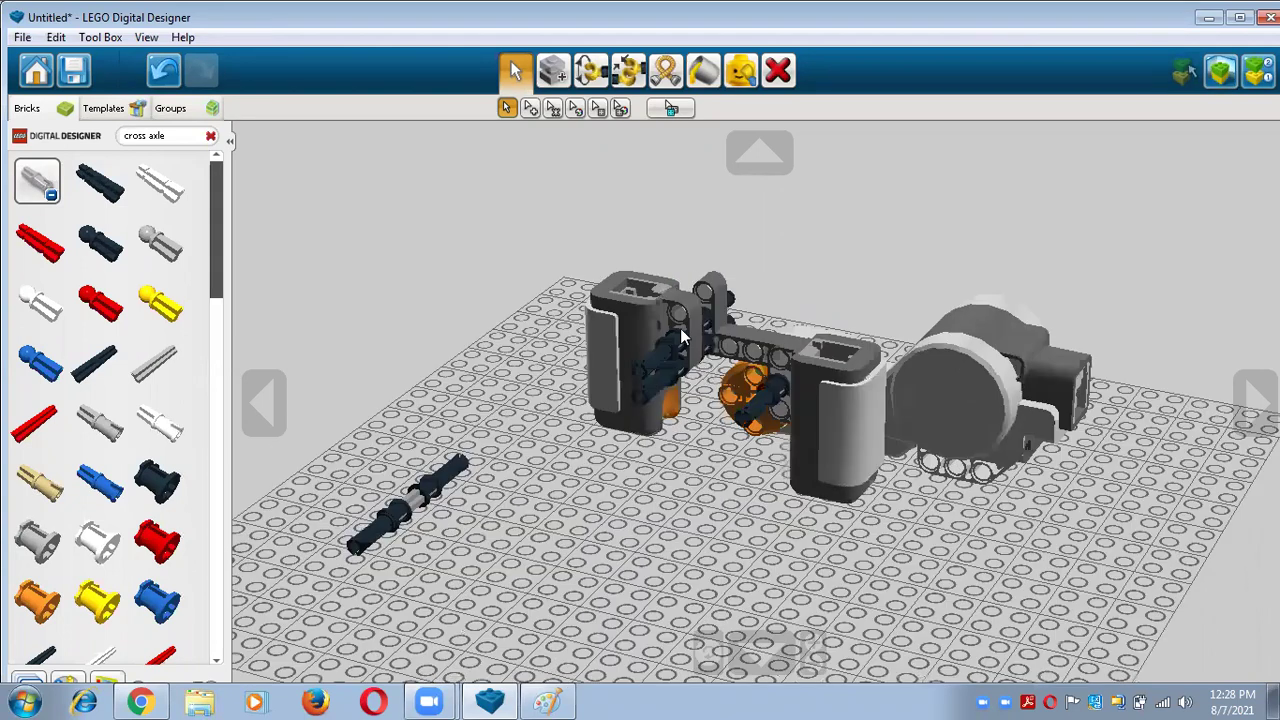
drag(443, 498, 418, 516)
click(554, 110)
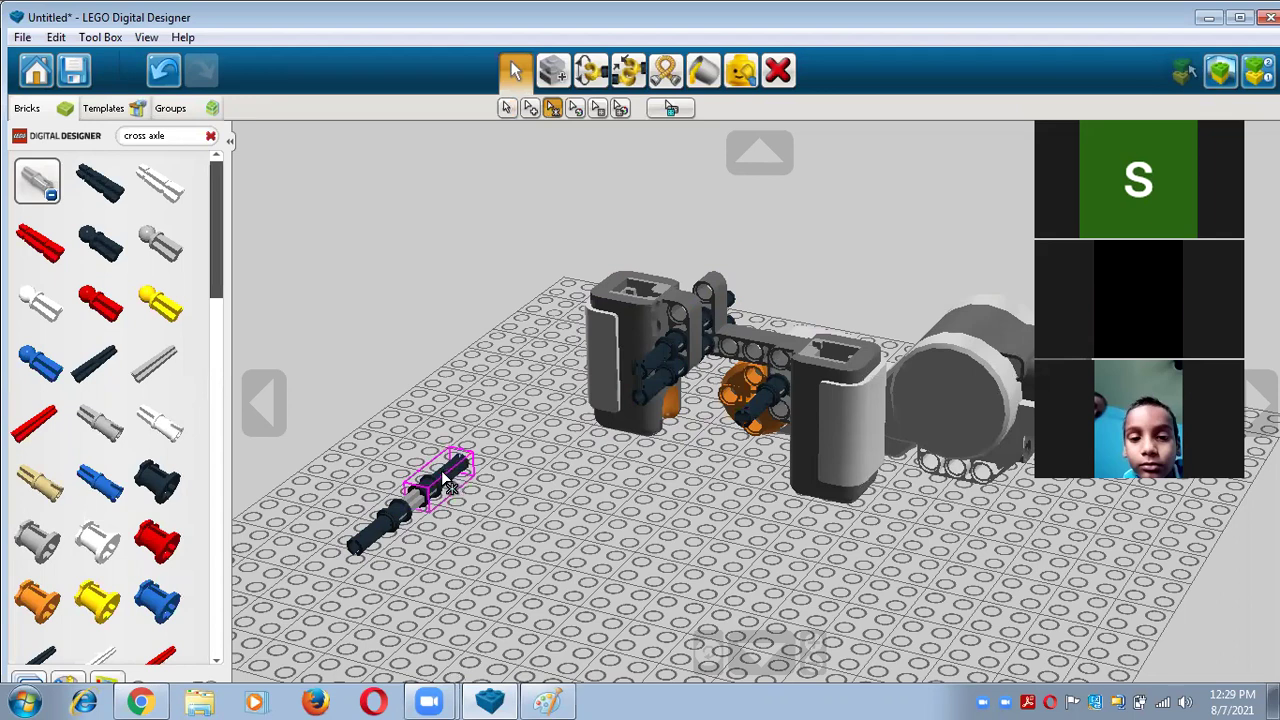
click(447, 484)
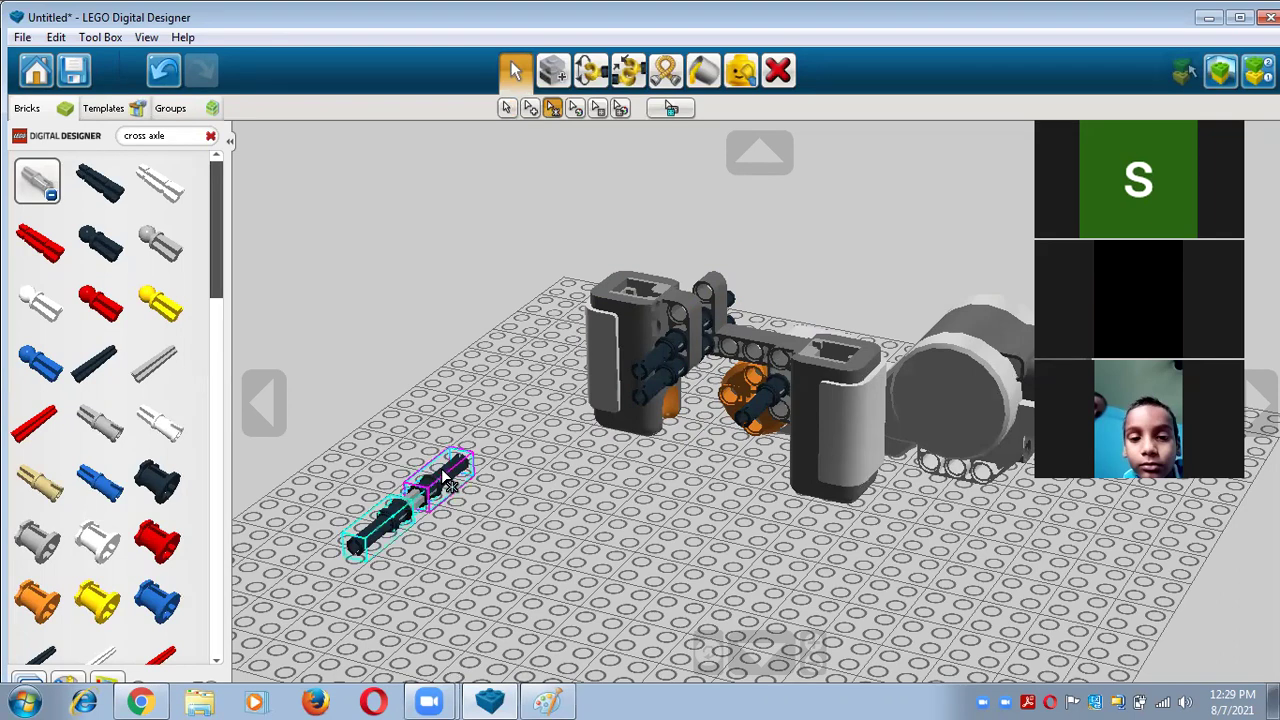
drag(466, 491, 700, 310)
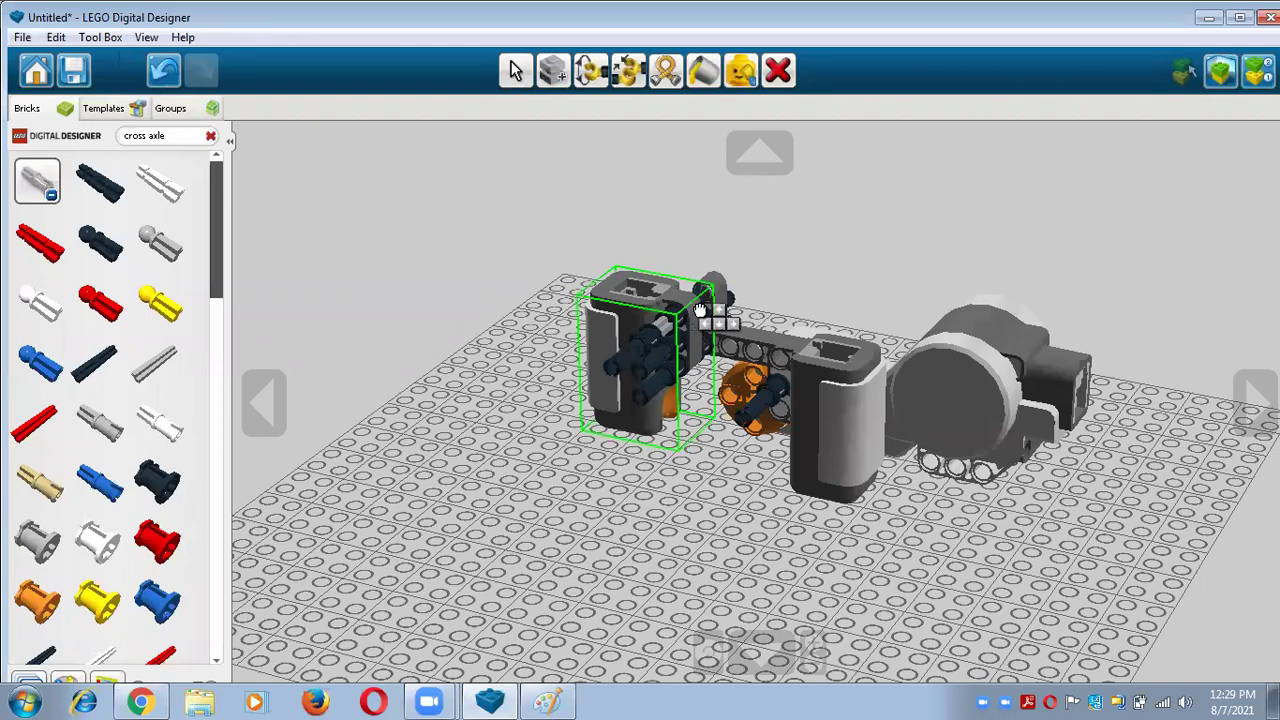
drag(700, 310, 700, 310)
drag(655, 355, 590, 408)
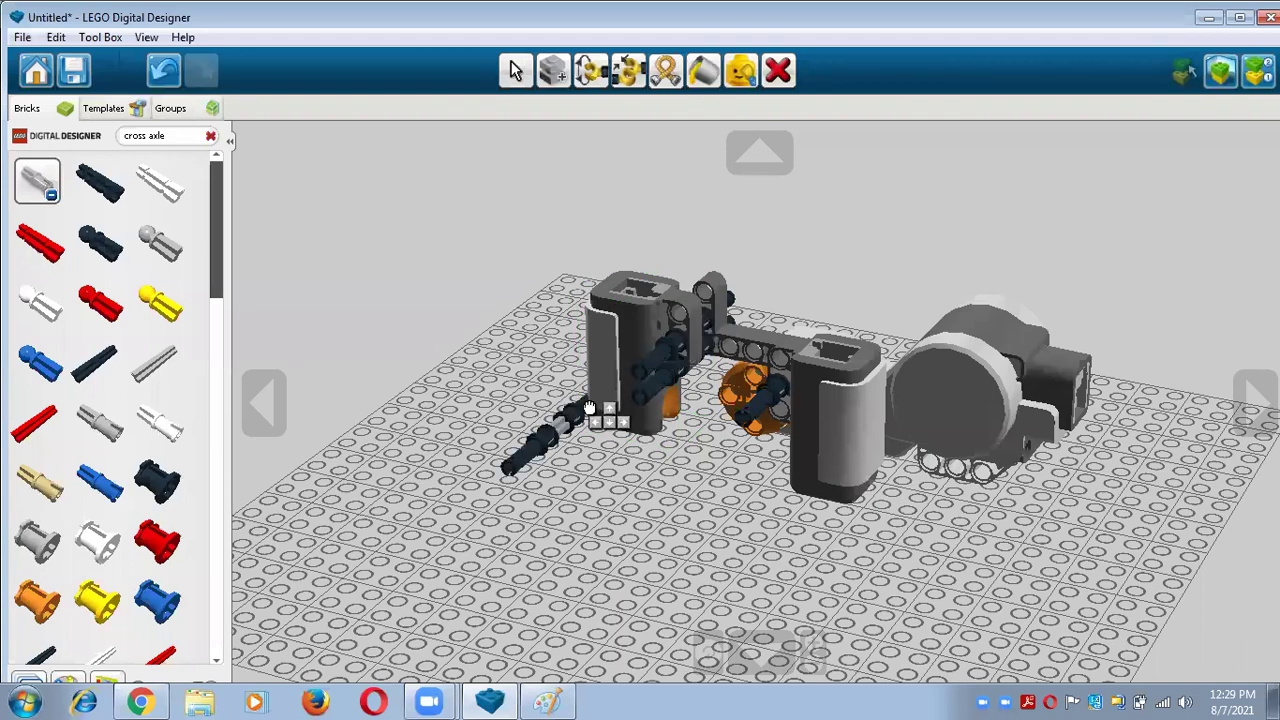
drag(590, 408, 708, 265)
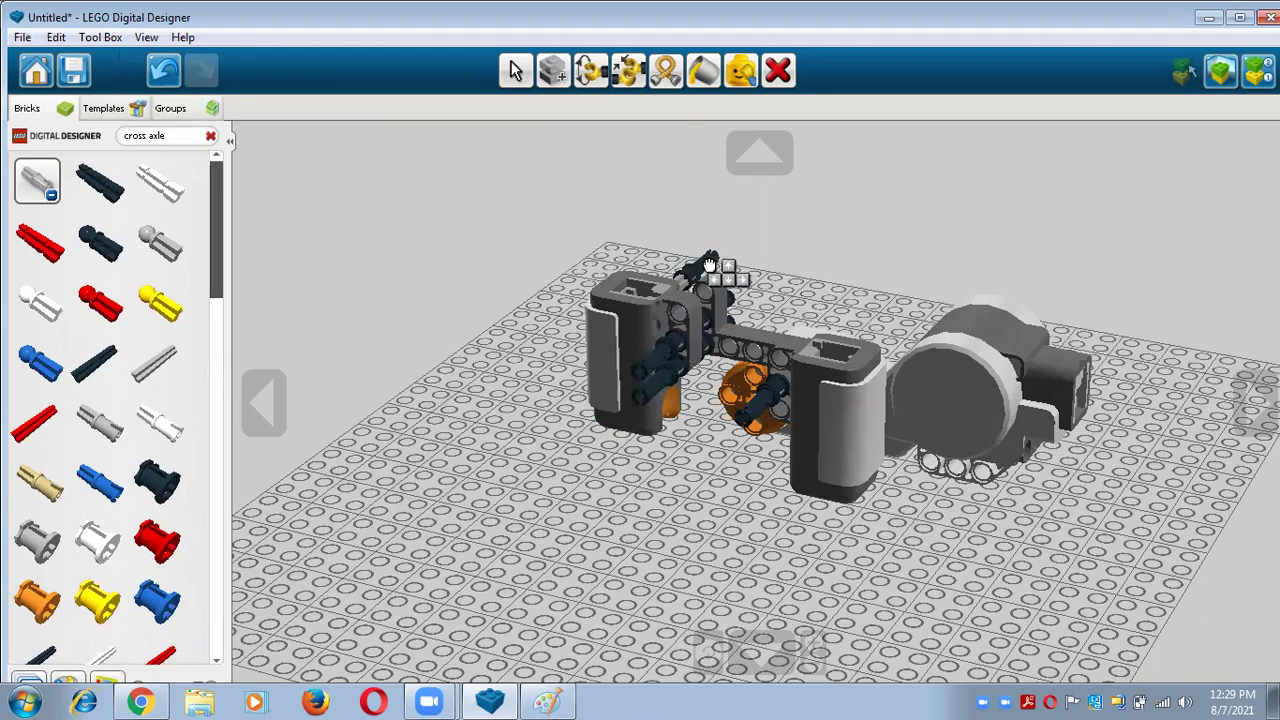
drag(709, 265, 592, 385)
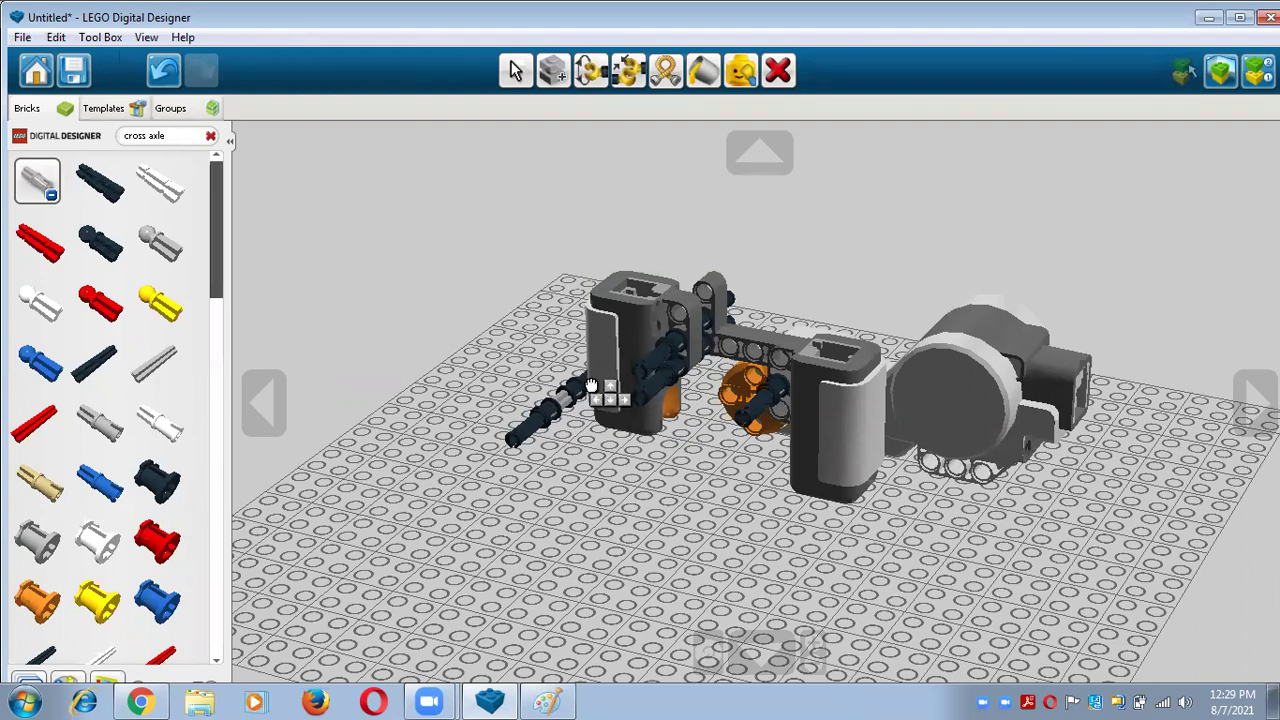
drag(592, 385, 553, 351)
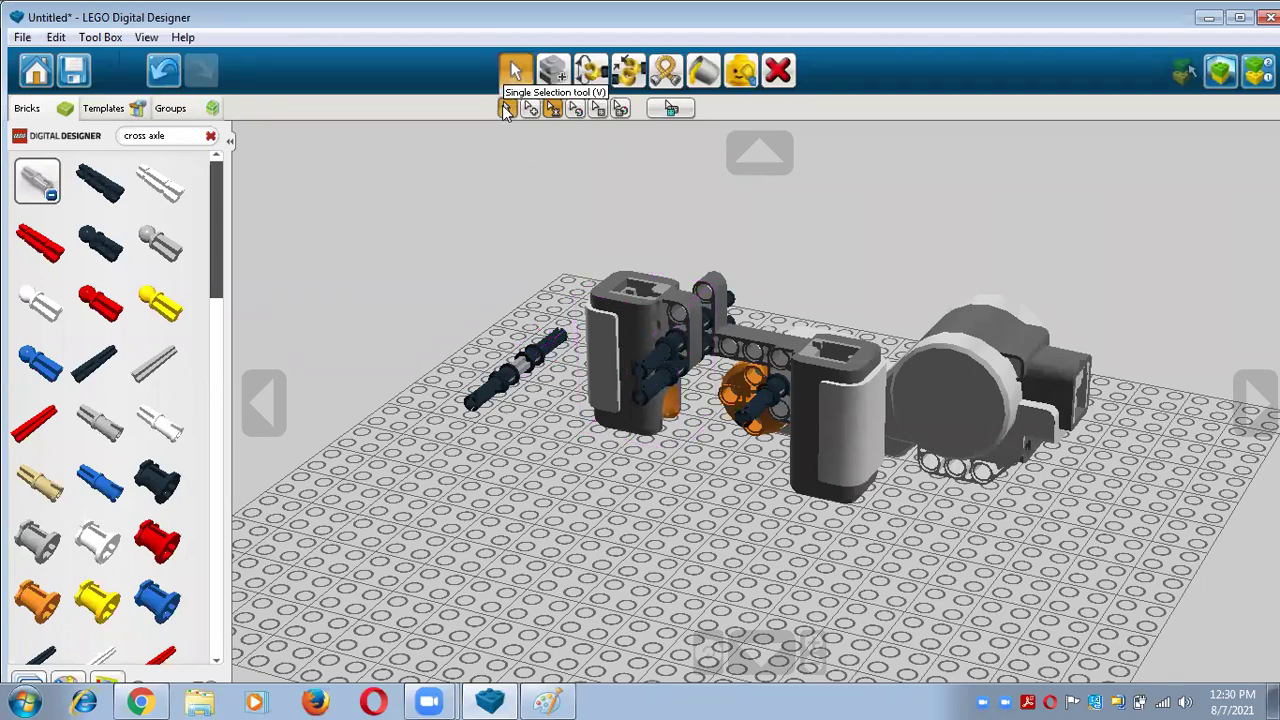
Lower the light sensor by one hole and insert the joined peg-and-axle rod into the top hole of the beam's upright arm
drag(614, 310, 624, 347)
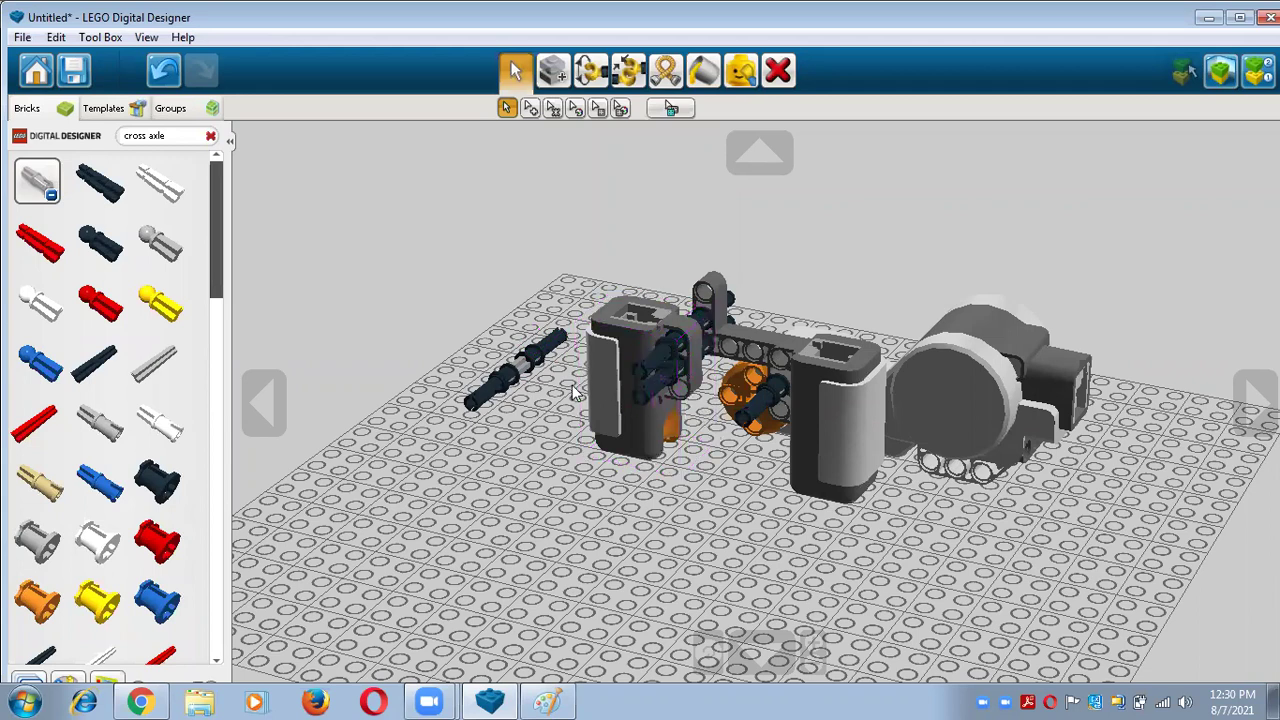
click(553, 110)
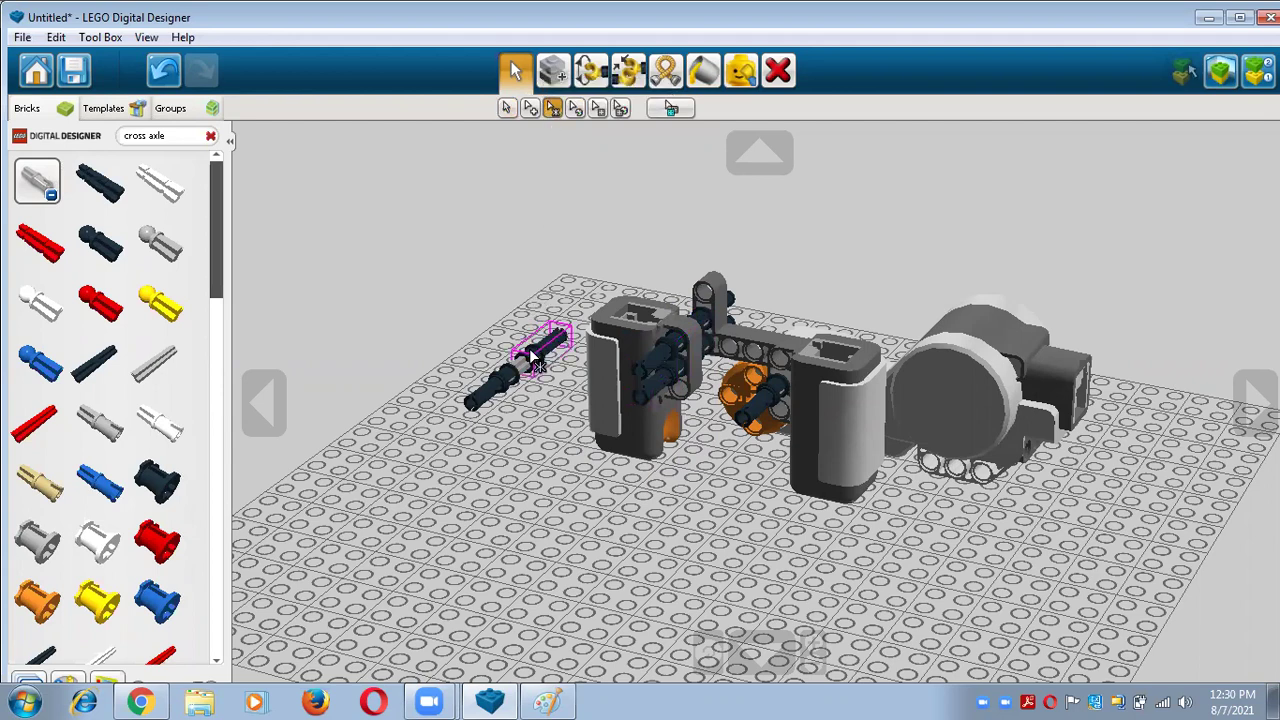
drag(571, 341, 690, 303)
right_drag(790, 285, 636, 264)
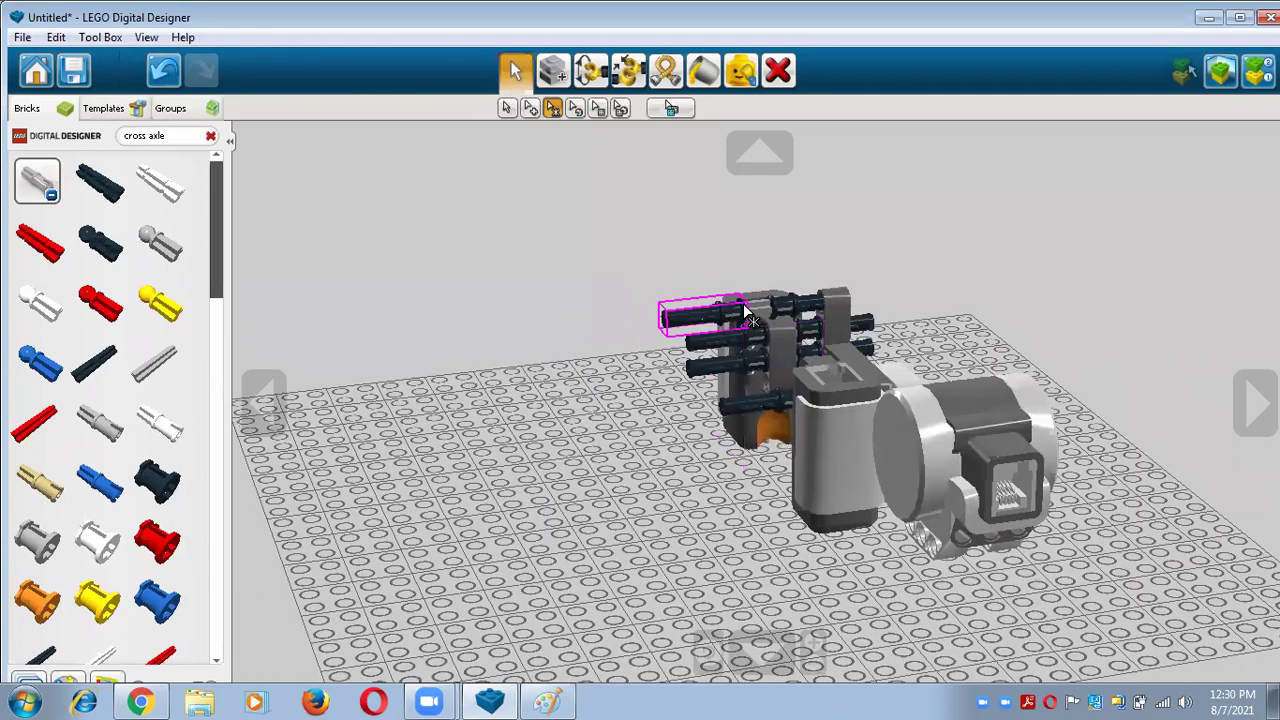
click(700, 318)
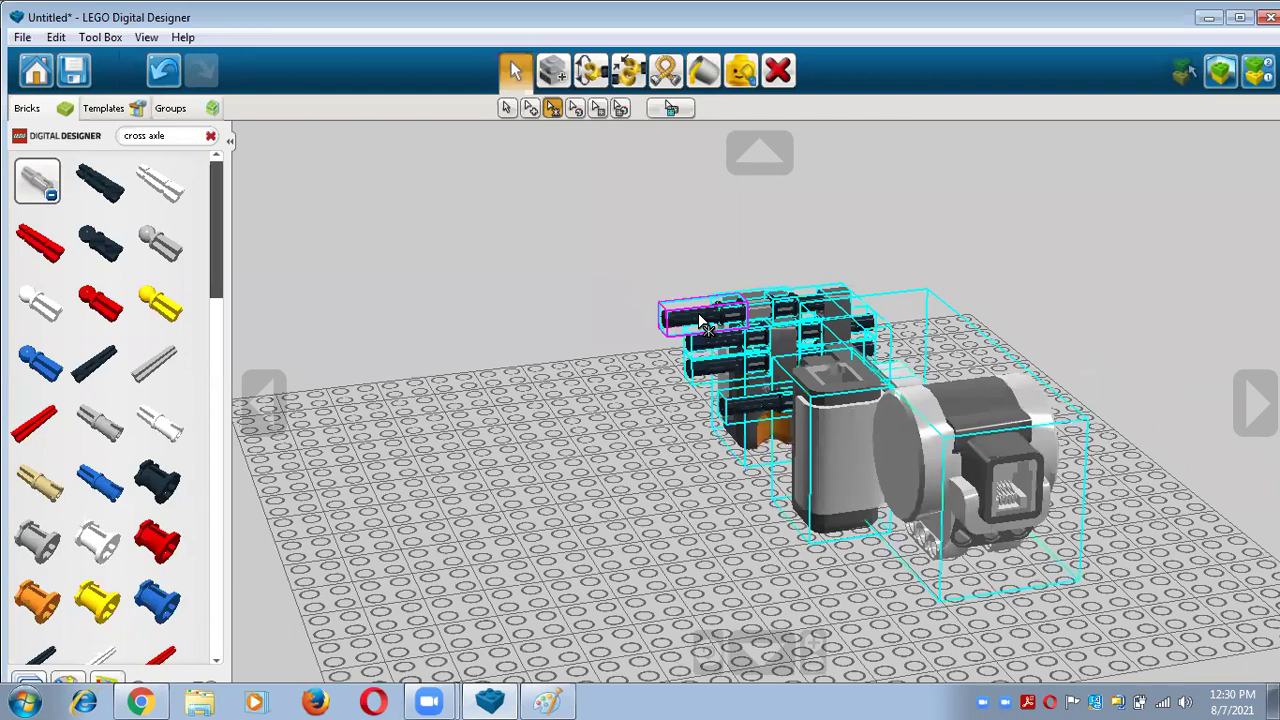
Undo the joined rod's insertion and the light sensor's lowering, going back to the loose rod on the baseplate
click(160, 72)
click(548, 350)
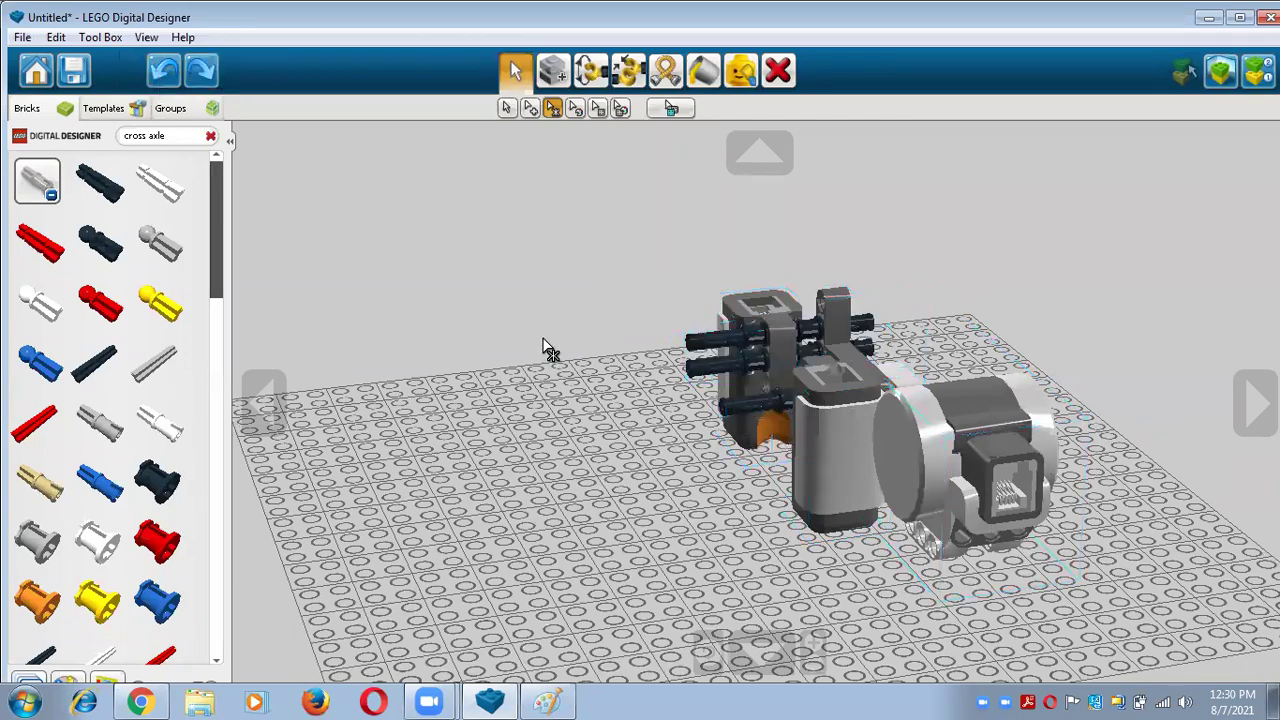
click(202, 70)
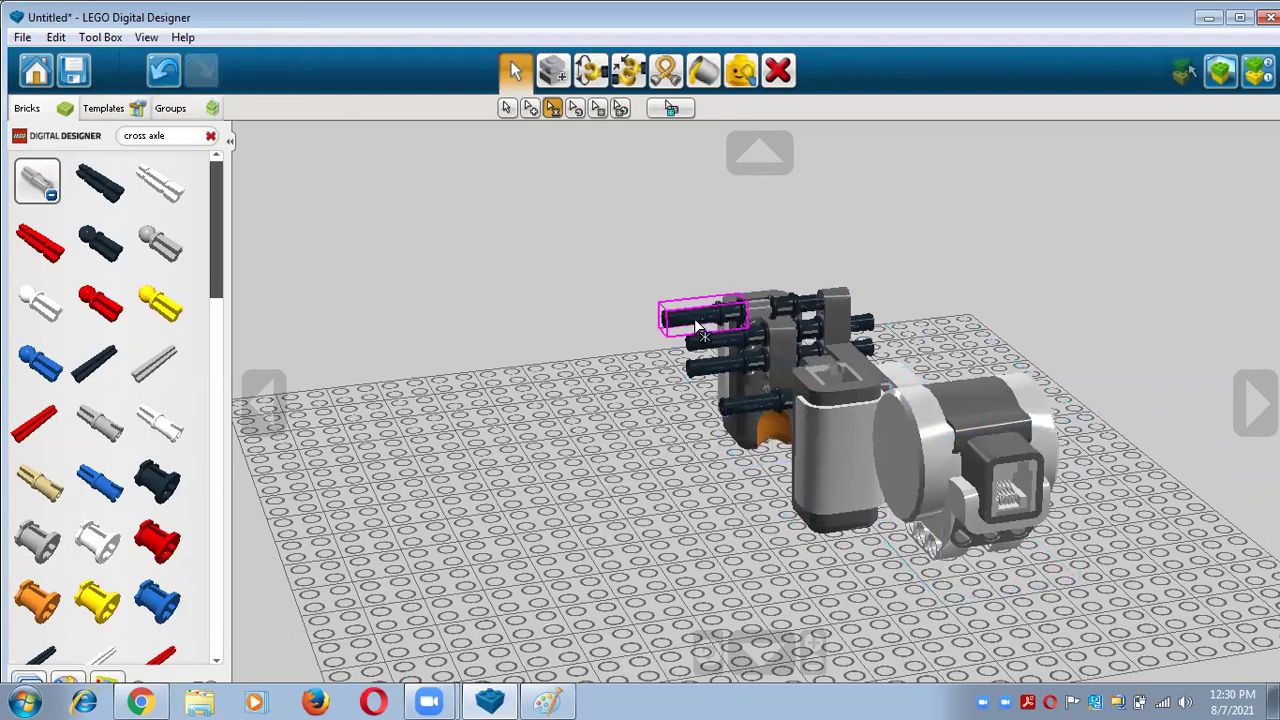
click(160, 72)
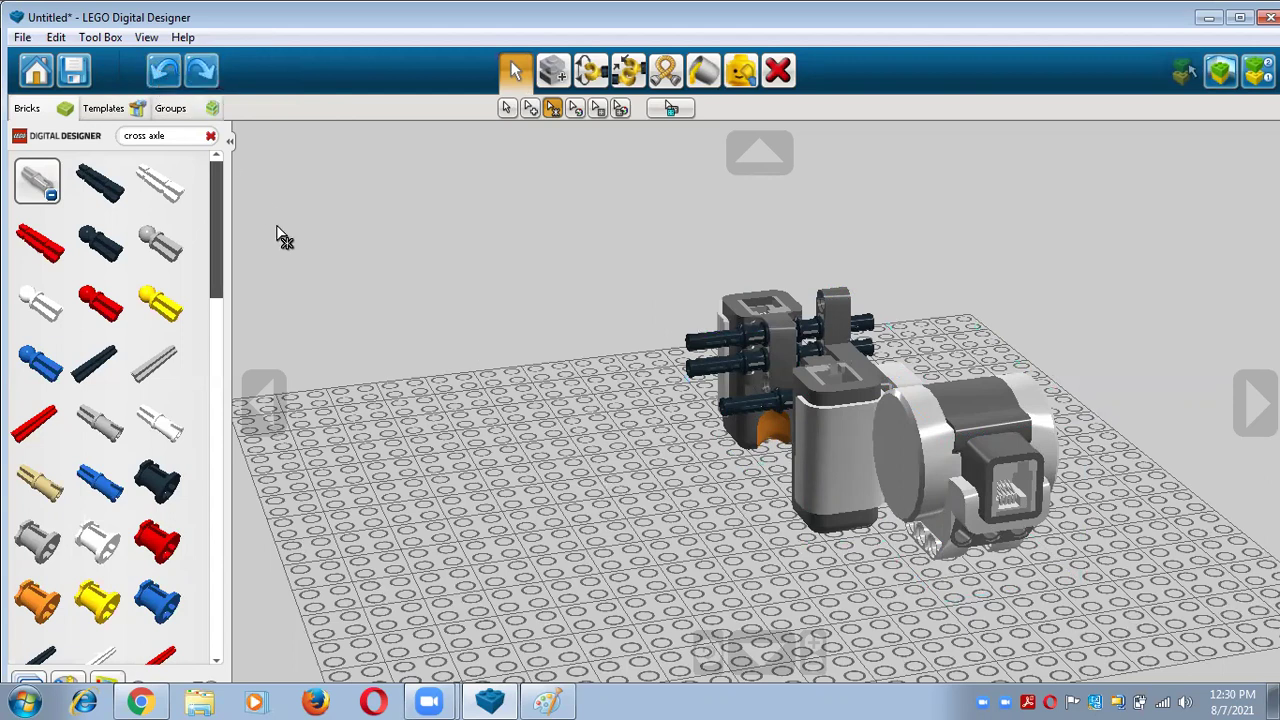
click(163, 77)
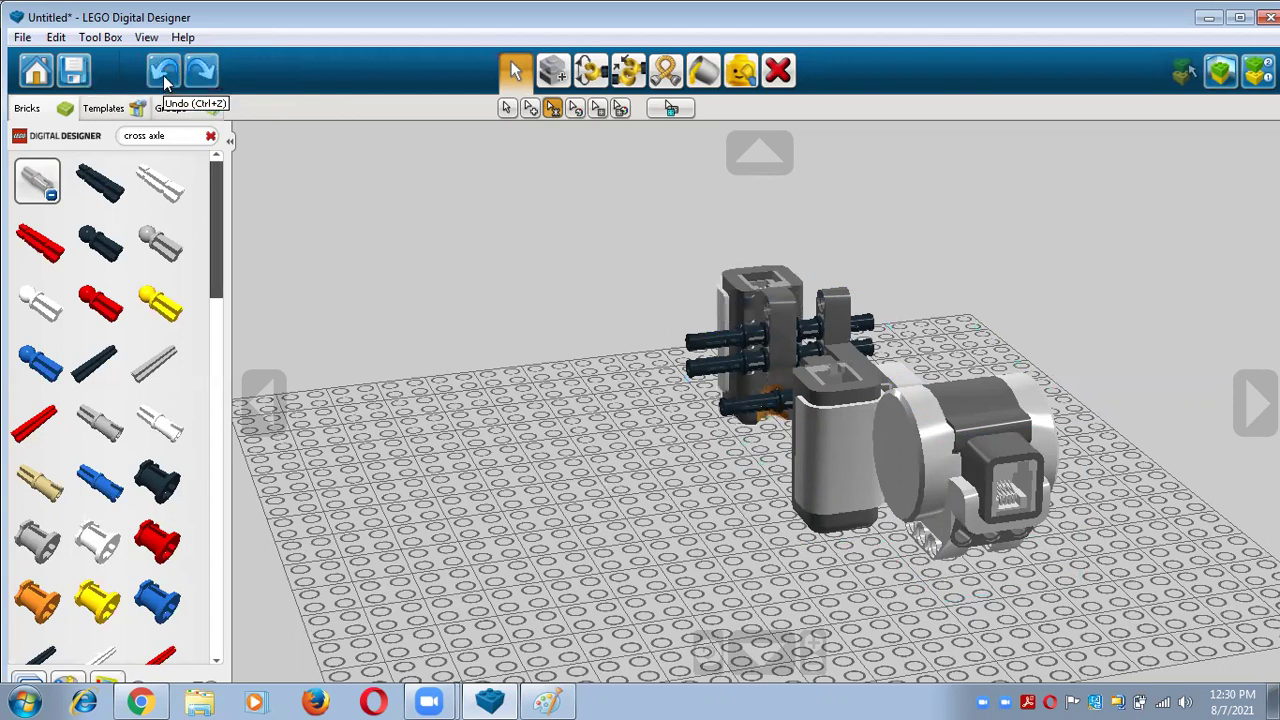
click(163, 77)
click(775, 334)
click(680, 262)
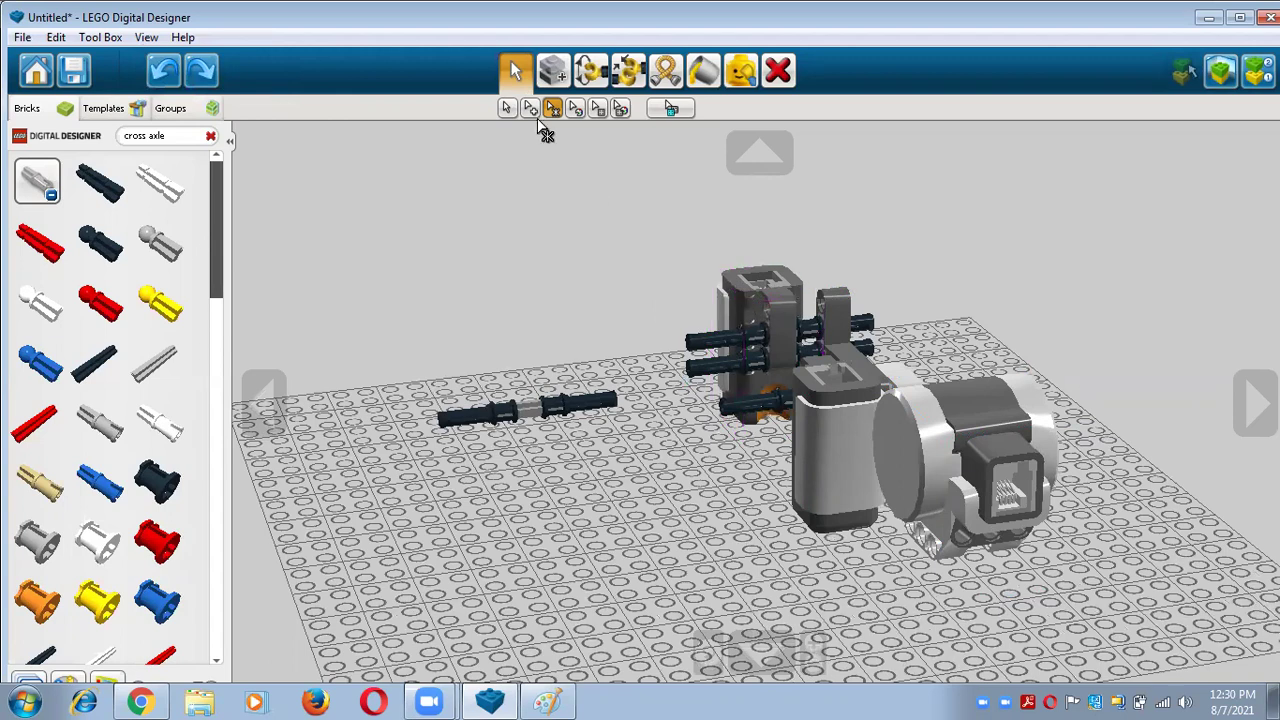
Lower the light sensor one hole again and fit the joined peg-and-axle rod through the arm's top hole, aligned with the rods below
click(507, 108)
drag(740, 298, 743, 322)
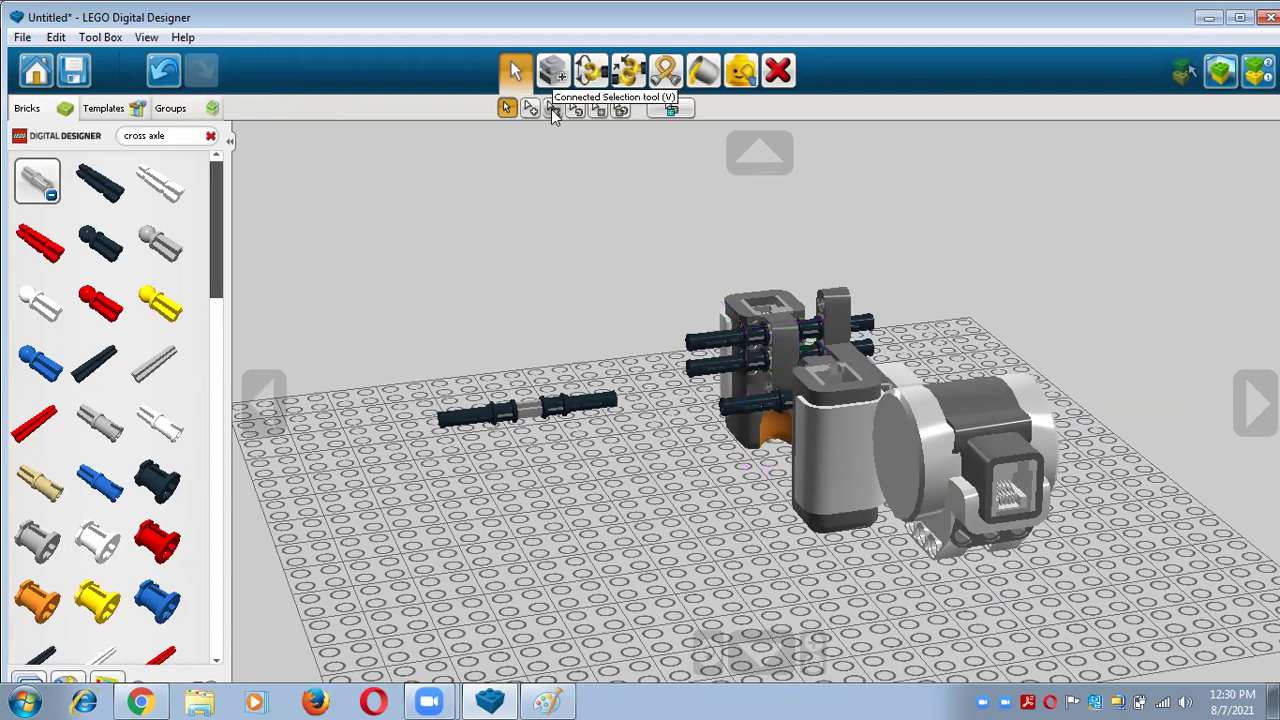
click(553, 108)
click(575, 404)
drag(575, 404, 399, 472)
click(404, 475)
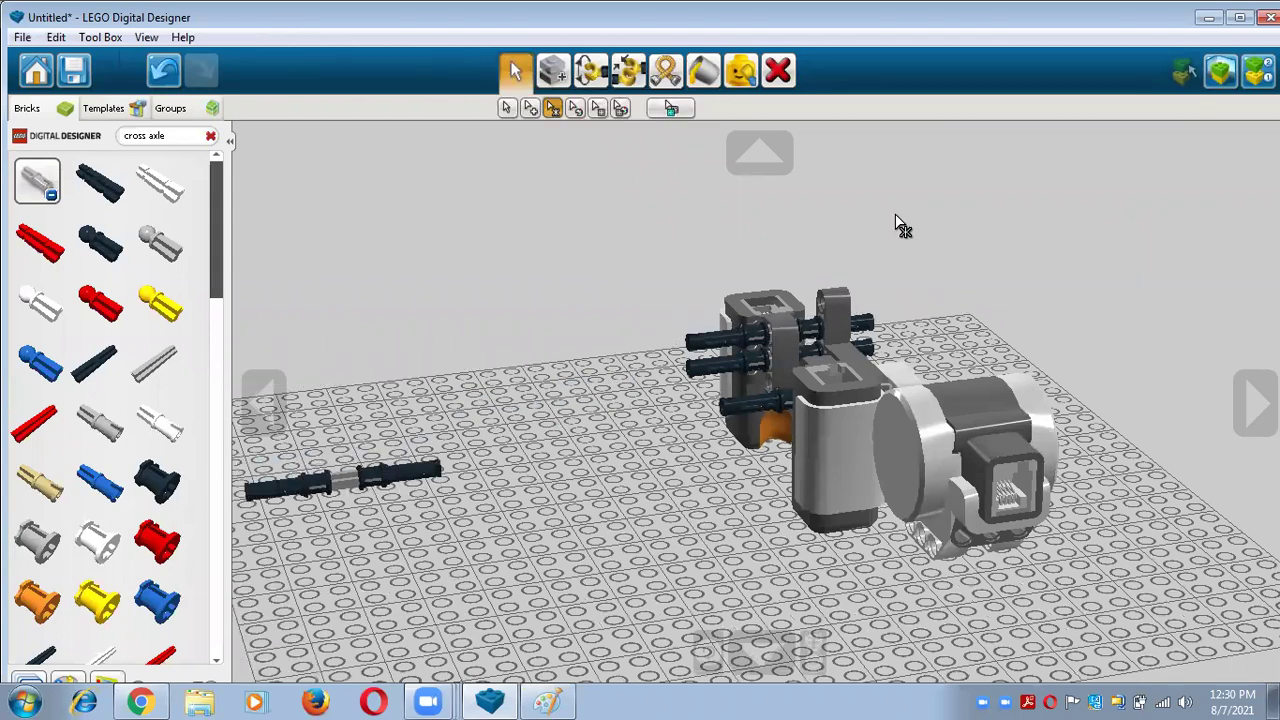
click(418, 478)
drag(509, 419, 829, 294)
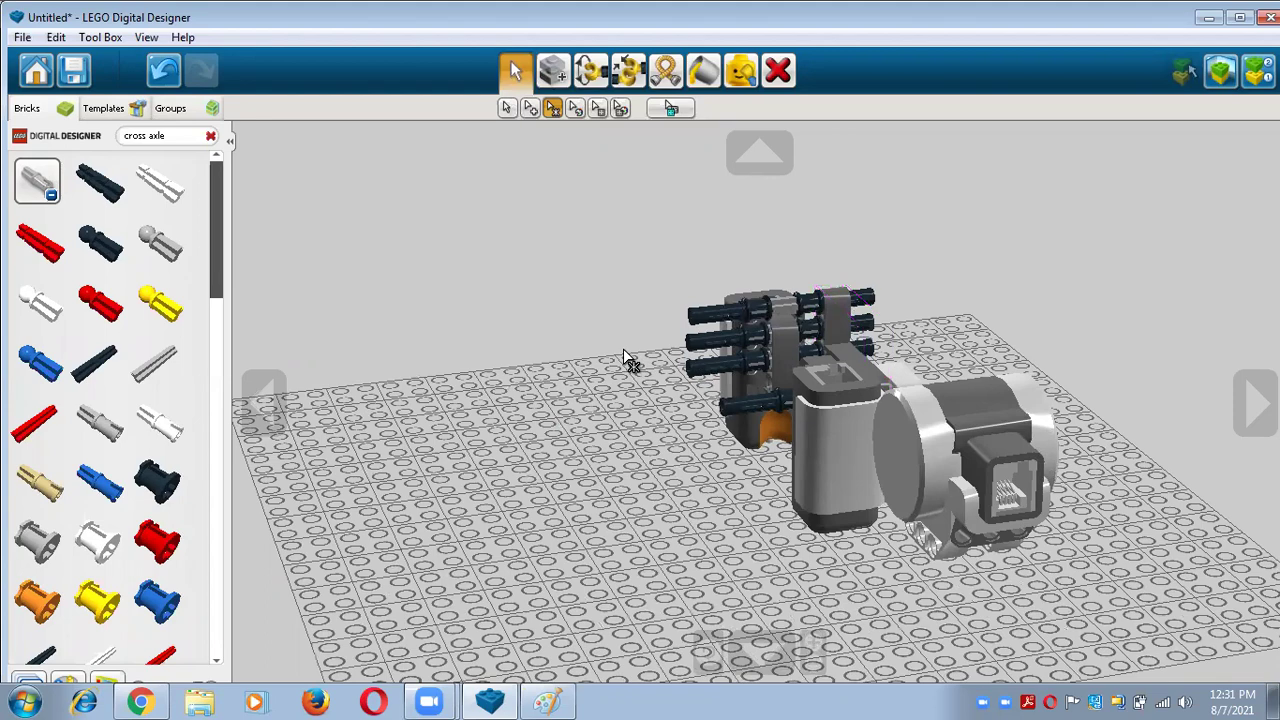
Clone the grey angular beam and place the copy on the baseplate in front of the light sensors
right_drag(617, 366, 822, 440)
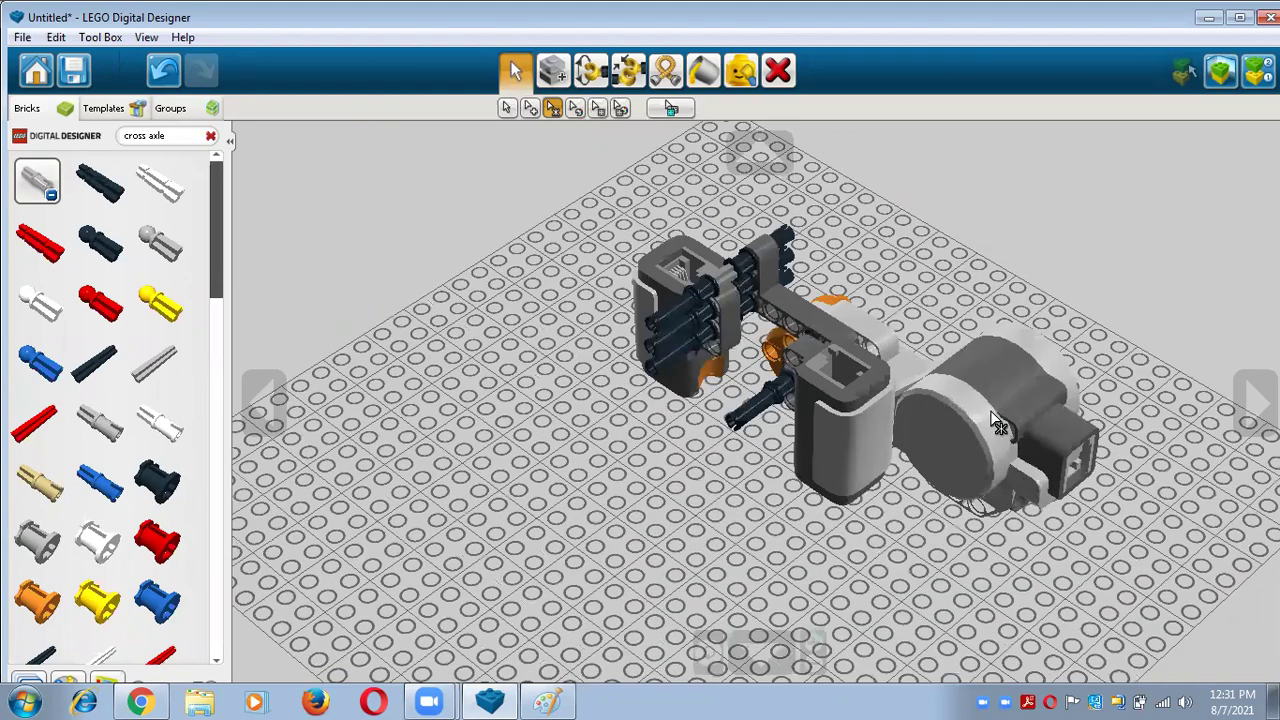
right_drag(998, 424, 1049, 386)
right_drag(1129, 356, 604, 354)
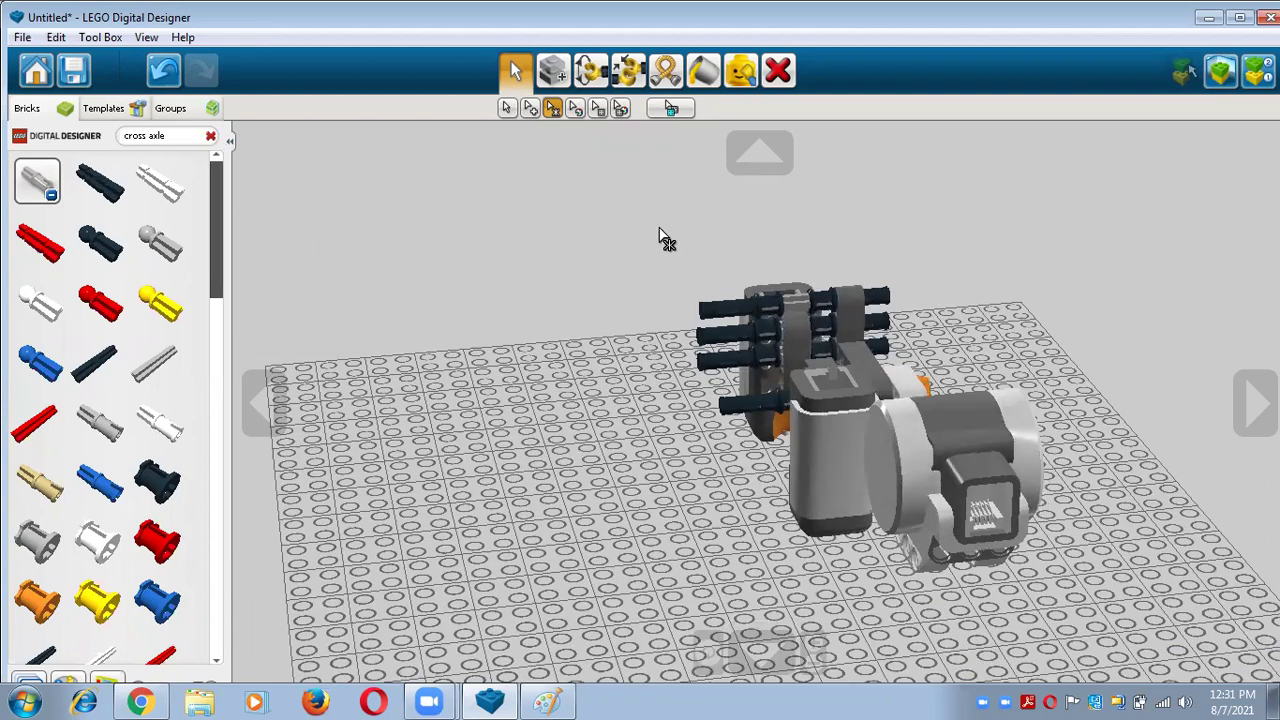
right_drag(651, 519, 742, 529)
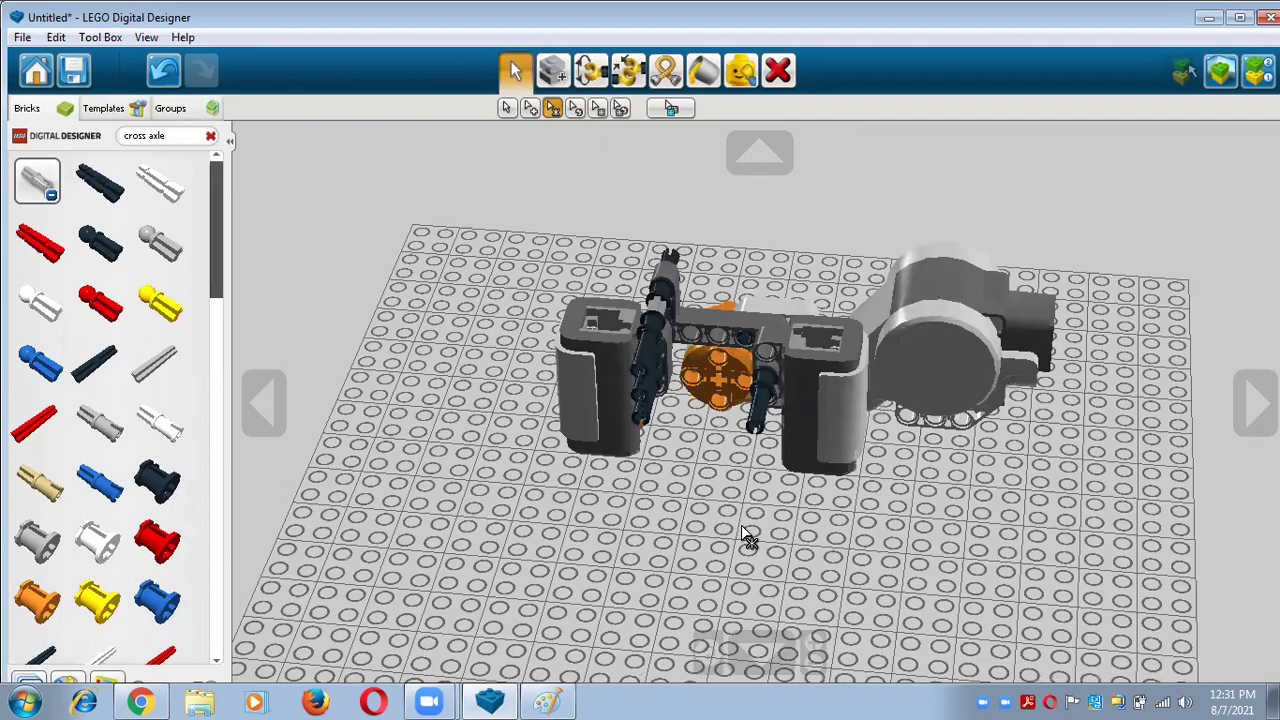
click(553, 70)
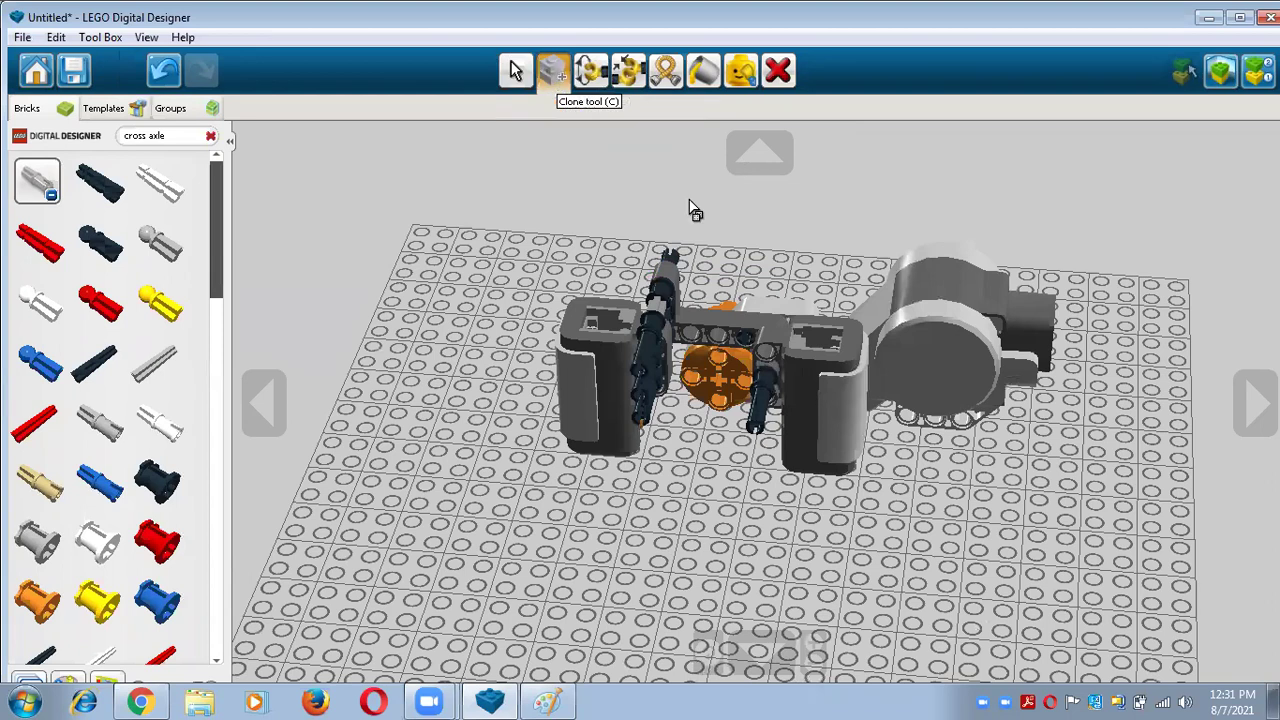
click(712, 340)
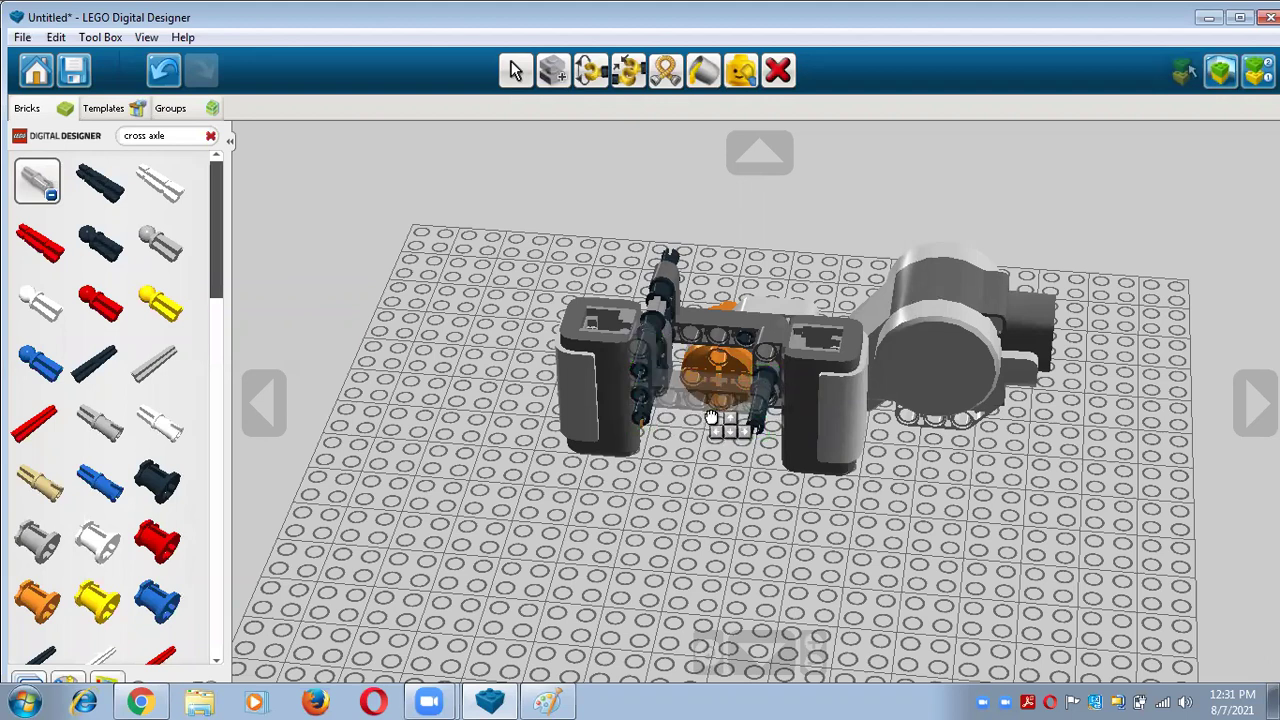
click(665, 530)
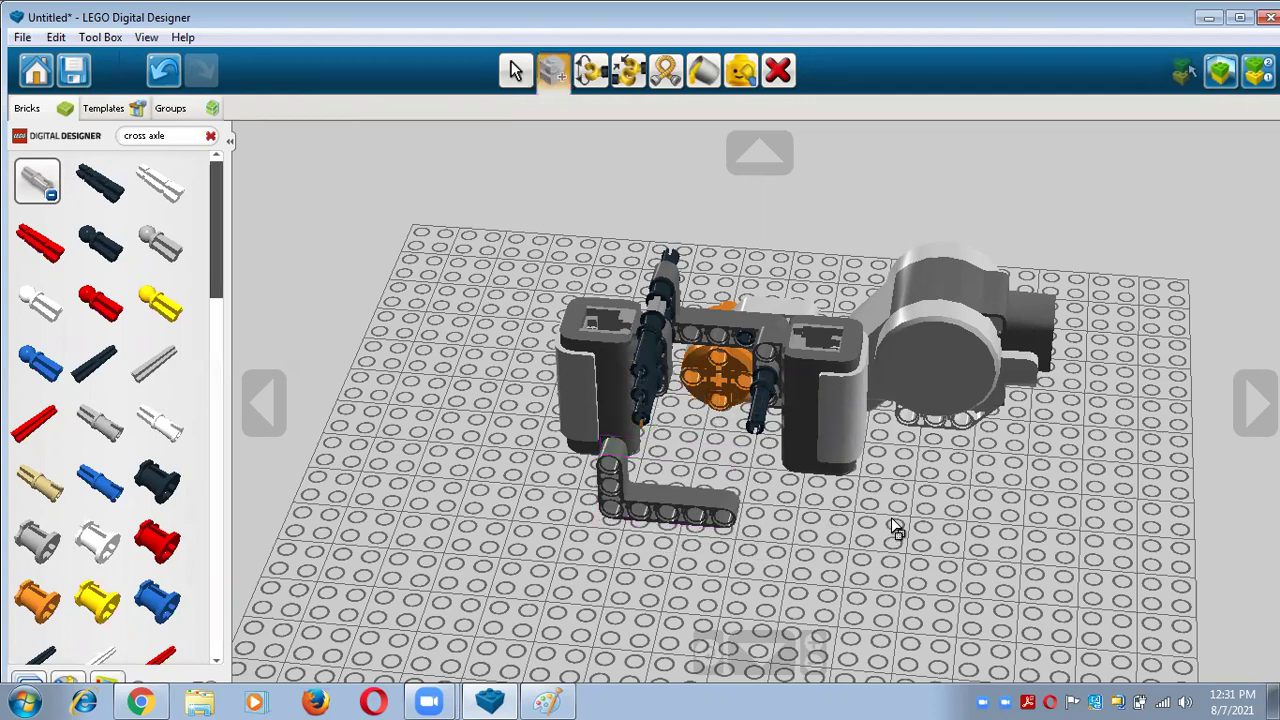
Try to fit the copied angular beam onto the protruding snap pegs, and return it to the baseplate
right_drag(895, 530, 705, 440)
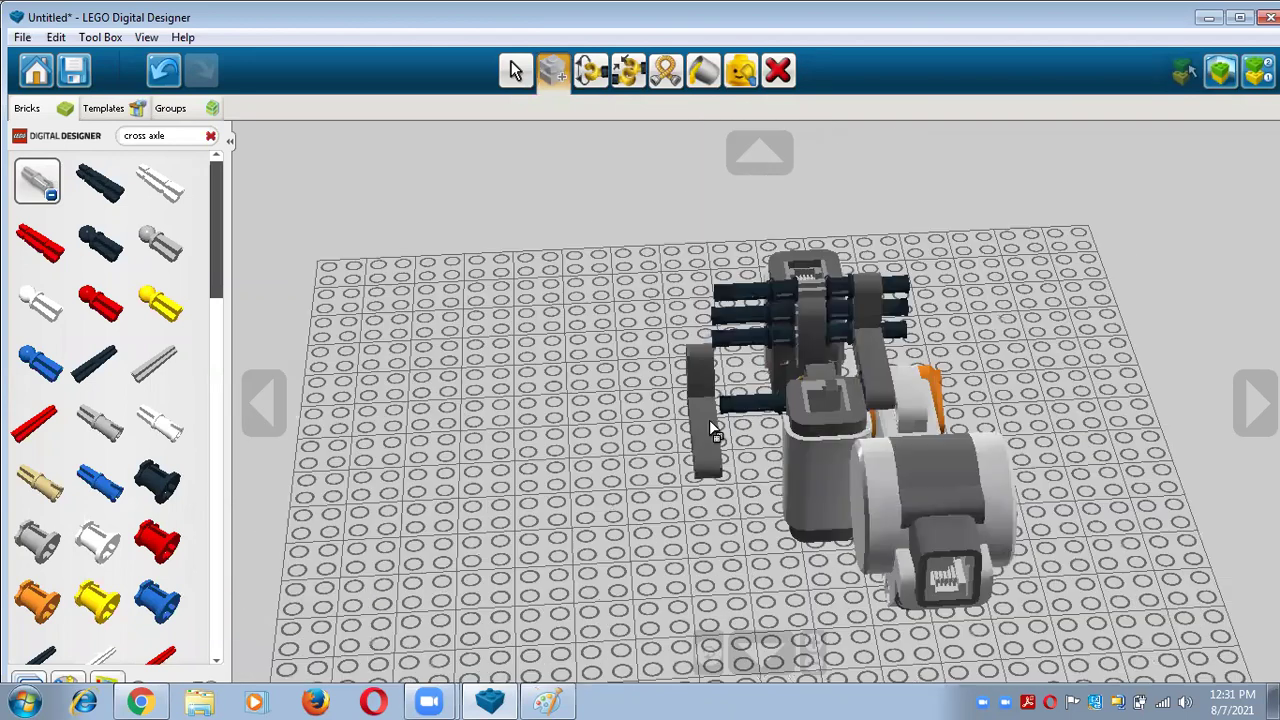
click(515, 70)
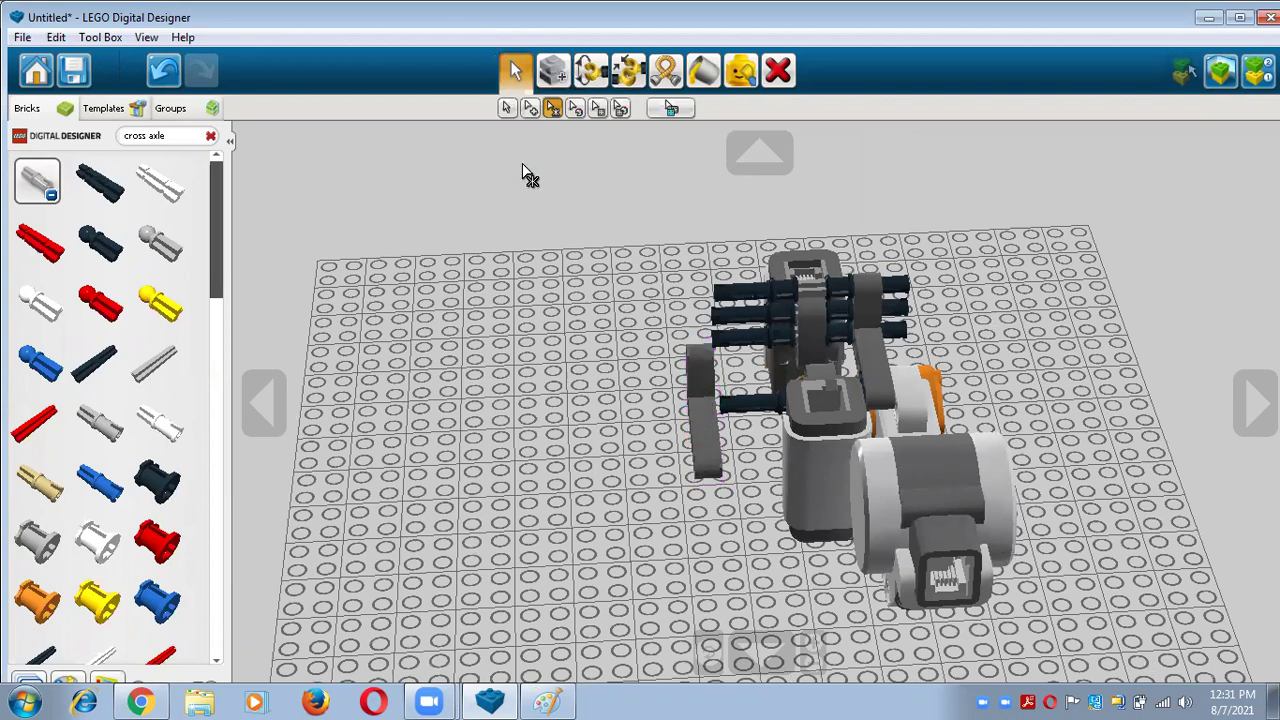
drag(700, 420, 658, 368)
right_drag(654, 472, 1003, 518)
right_drag(969, 388, 656, 577)
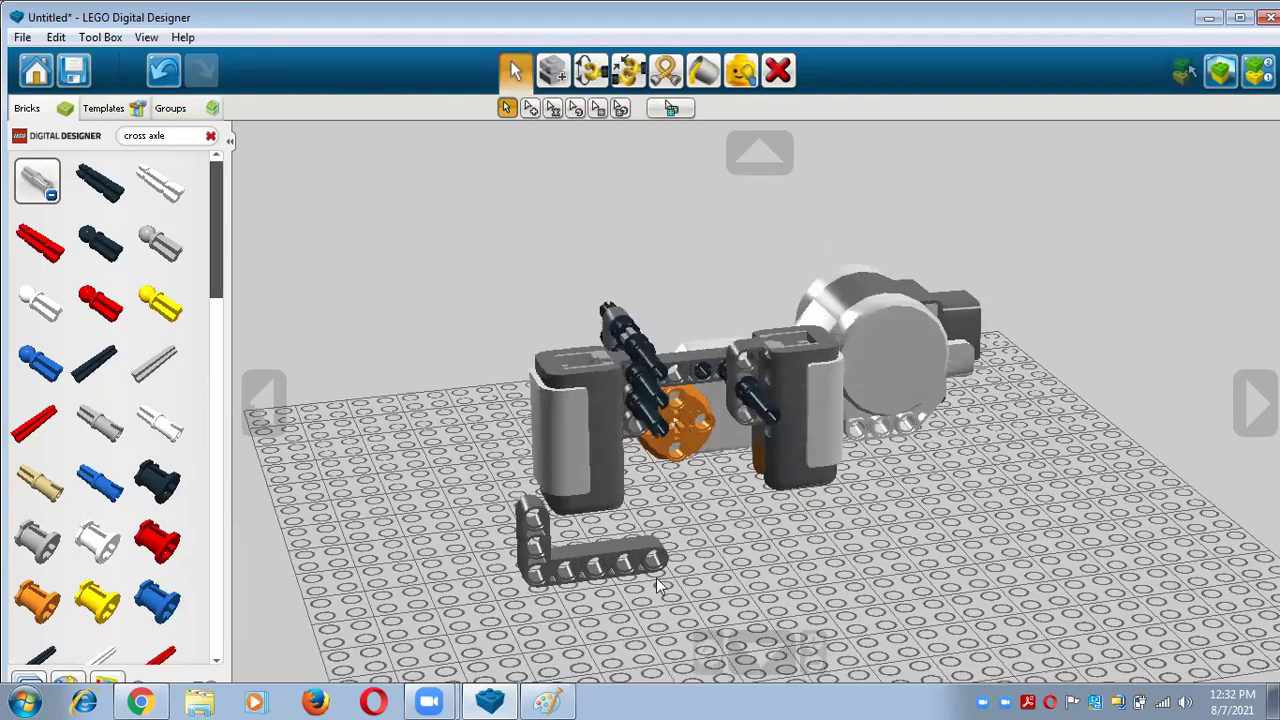
drag(635, 544, 749, 403)
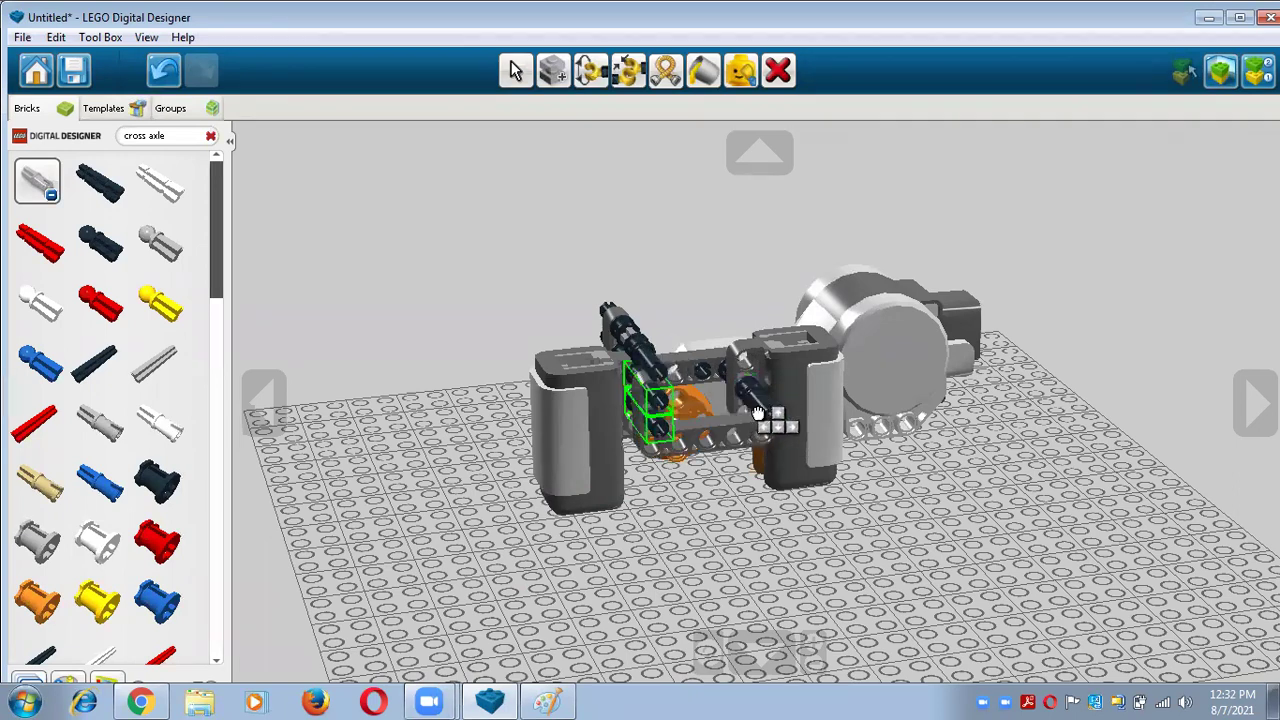
click(757, 413)
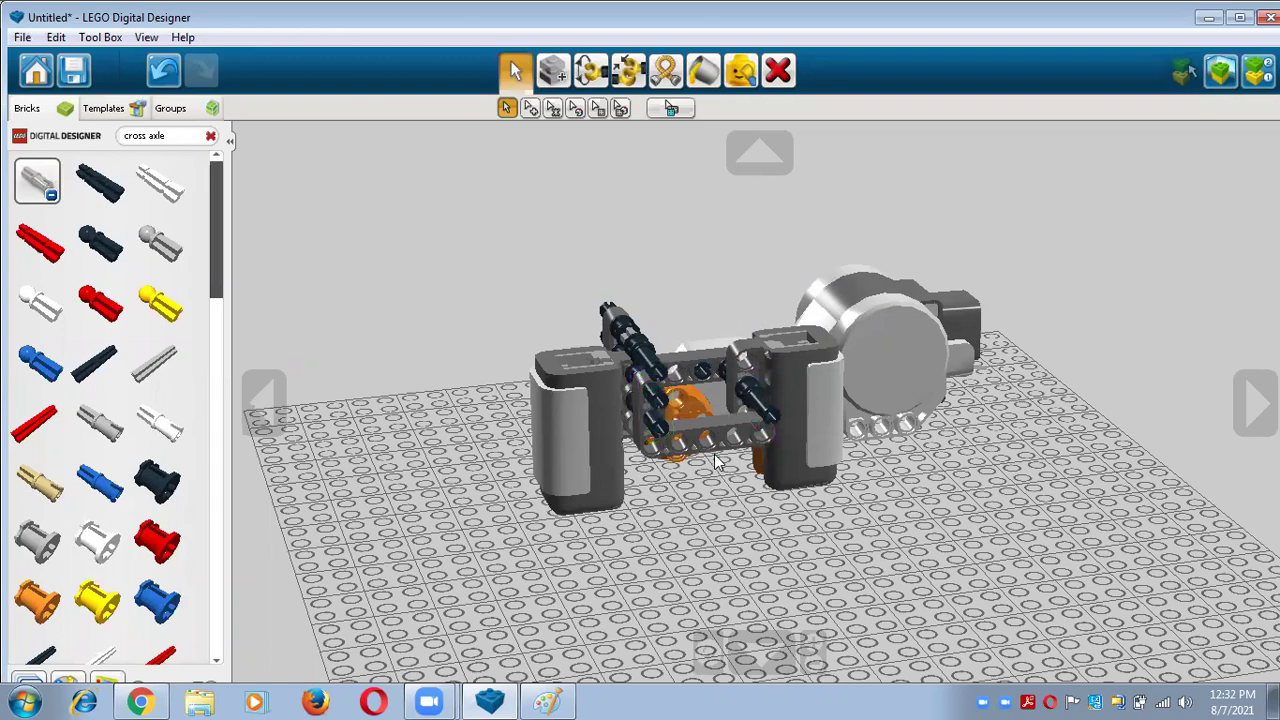
click(716, 426)
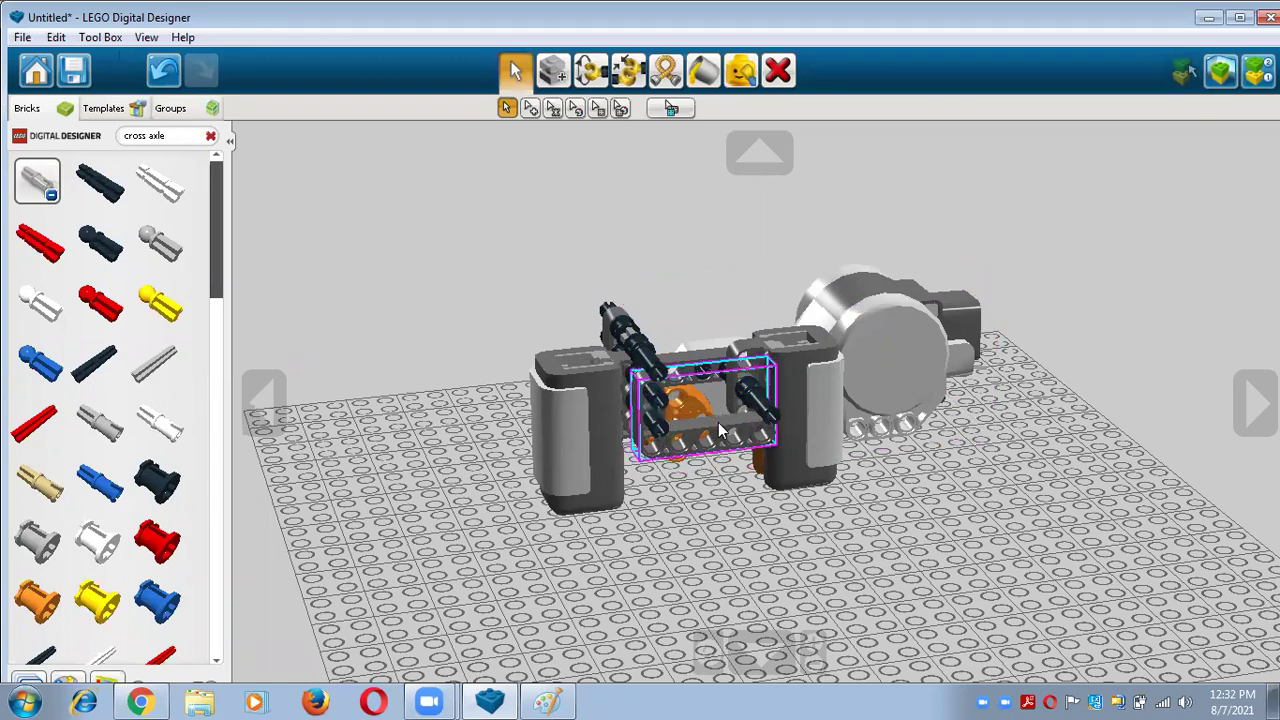
drag(716, 407, 718, 535)
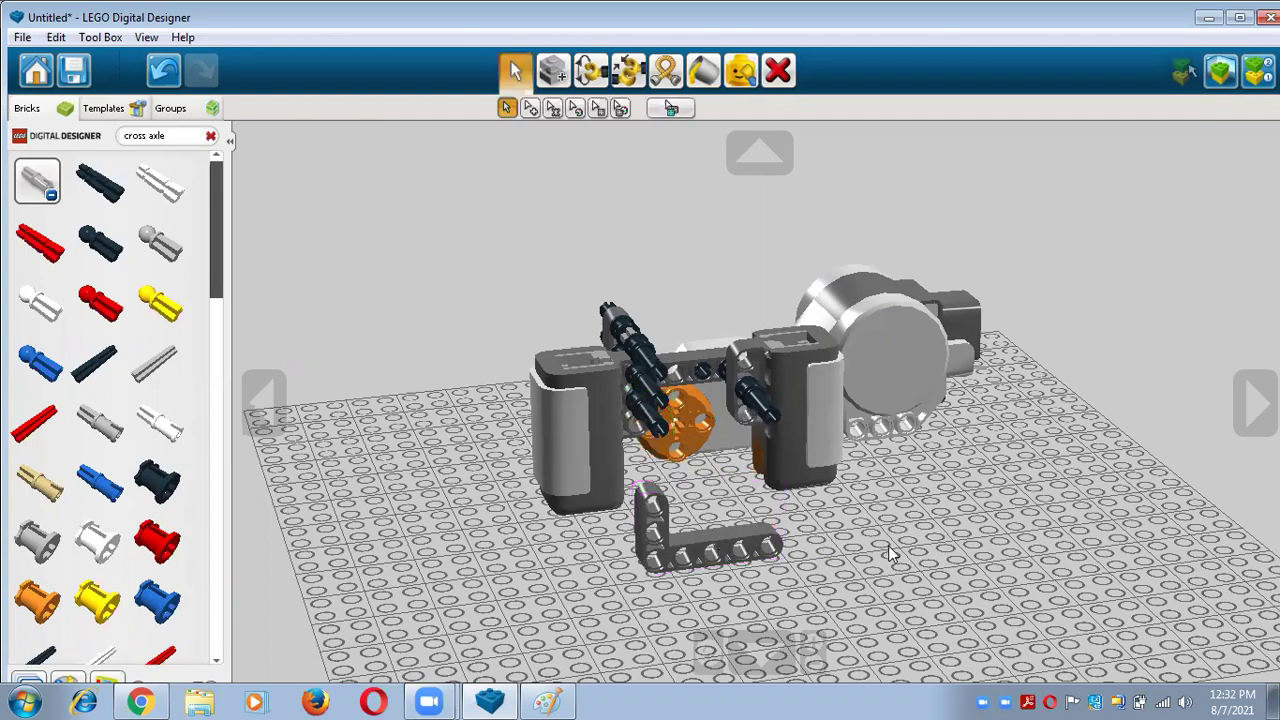
Reseat the grey cross axle between the two snap pegs of the top rod
right_drag(926, 561, 770, 568)
right_drag(611, 501, 600, 501)
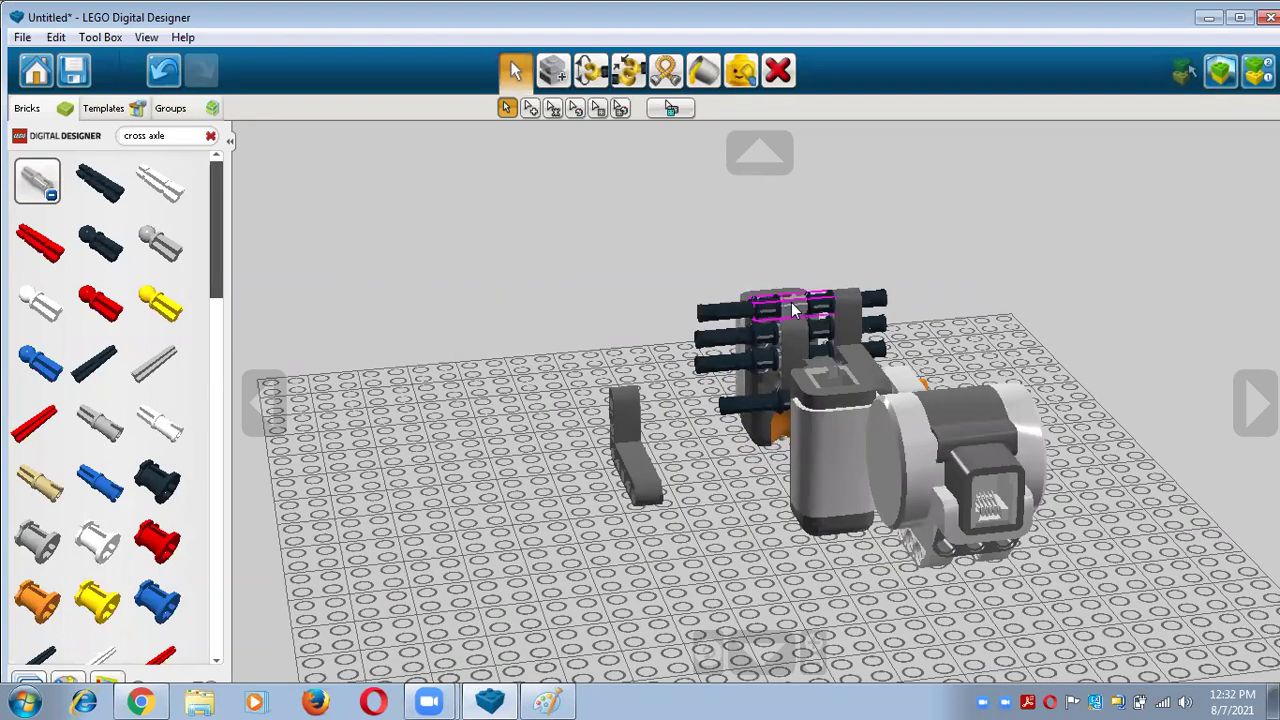
click(791, 310)
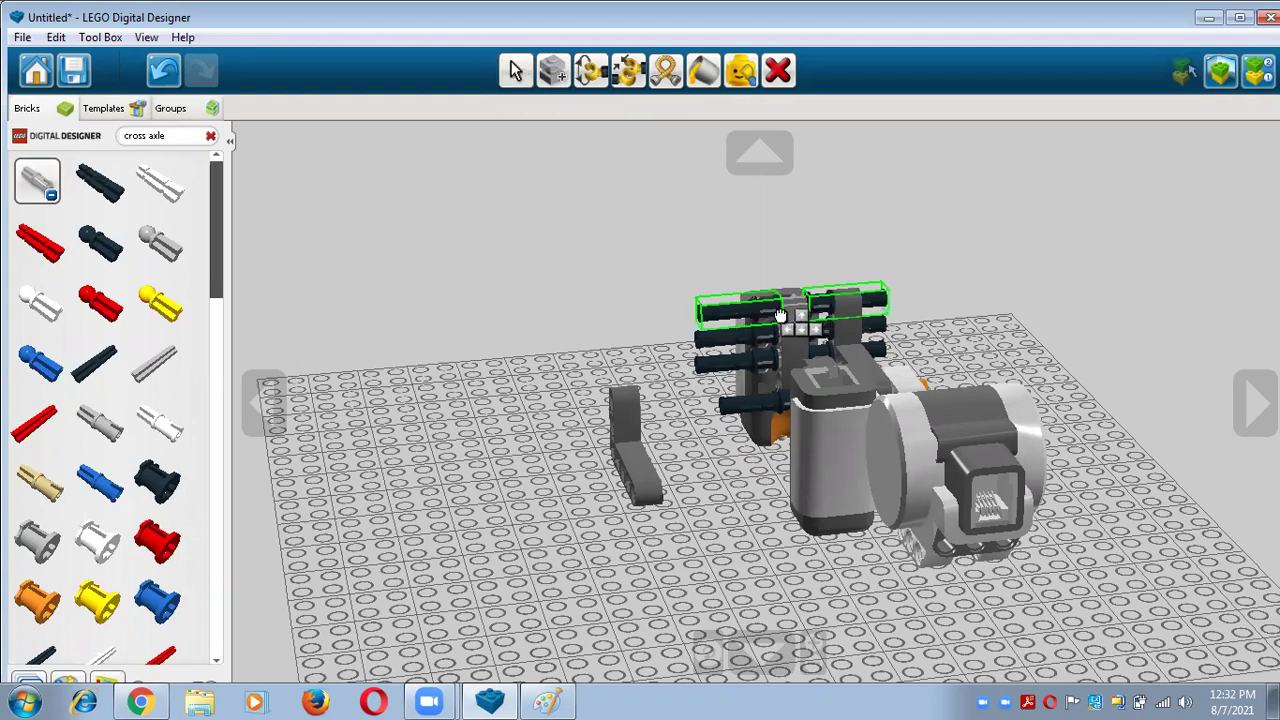
click(779, 310)
click(771, 311)
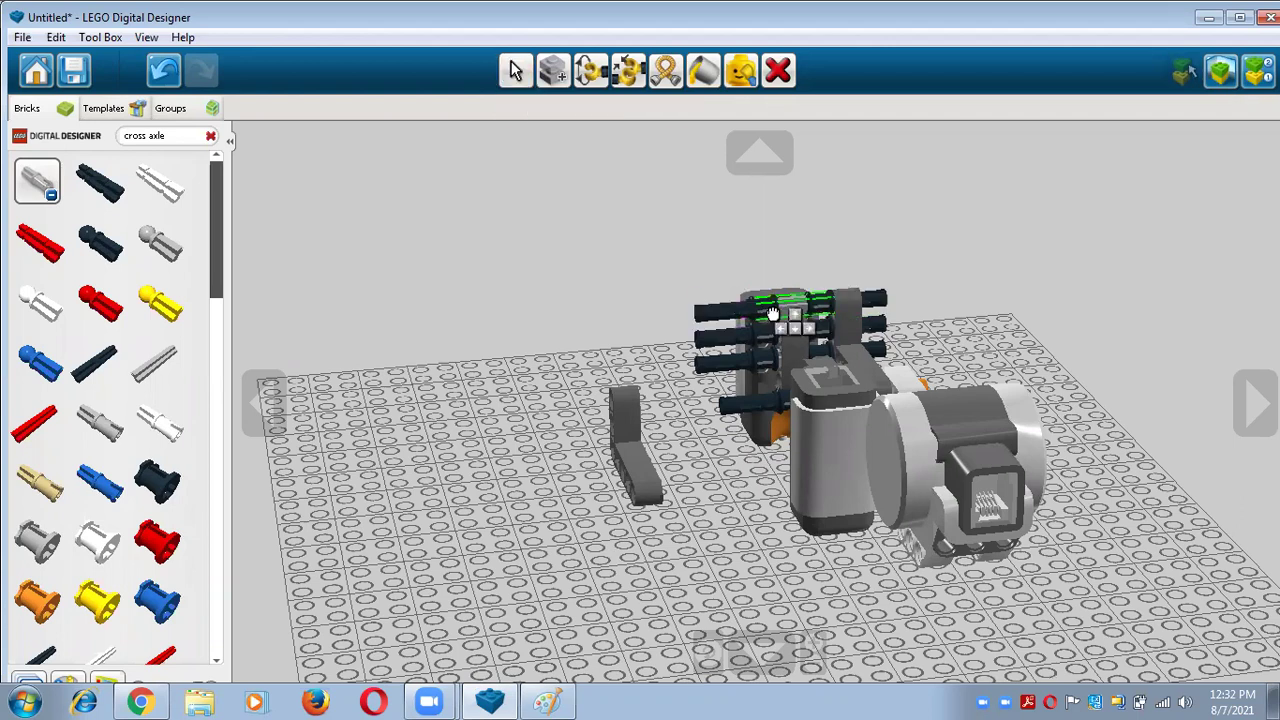
click(771, 314)
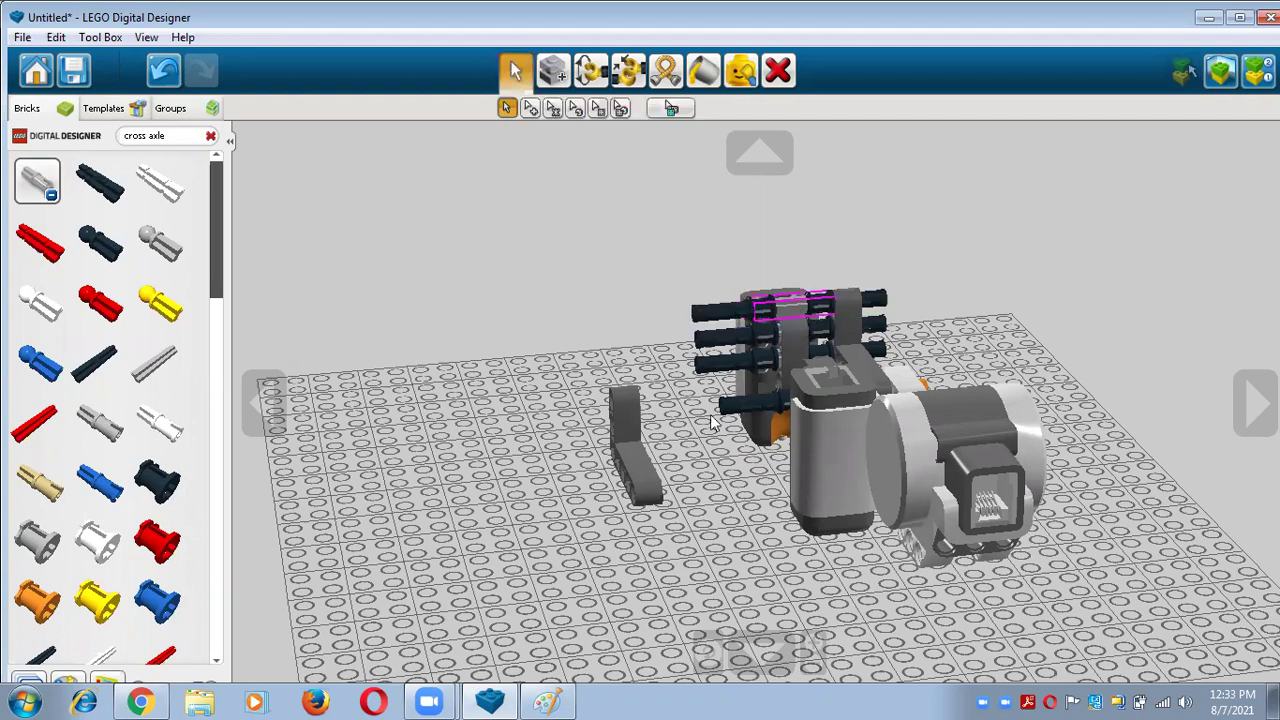
Try the copied angular beam on the two lower outer snap pegs, and move it back onto the baseplate
click(641, 461)
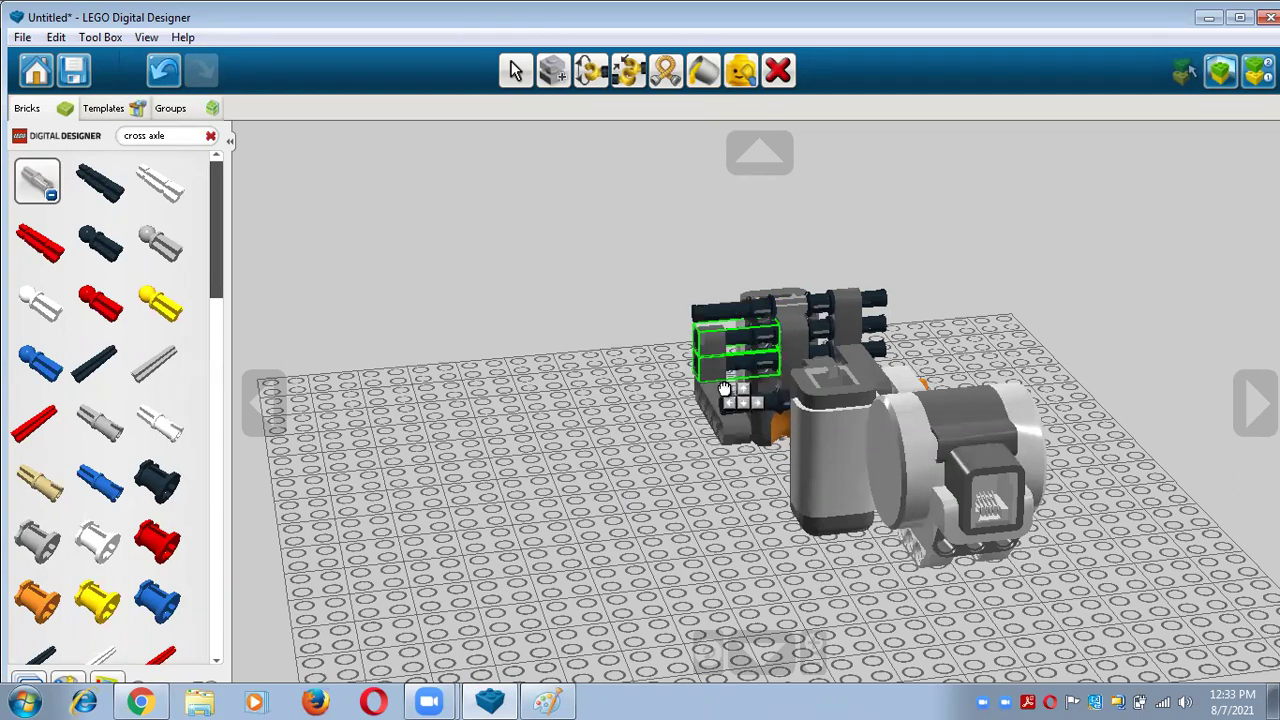
click(724, 387)
right_drag(669, 478, 913, 500)
right_drag(991, 497, 847, 431)
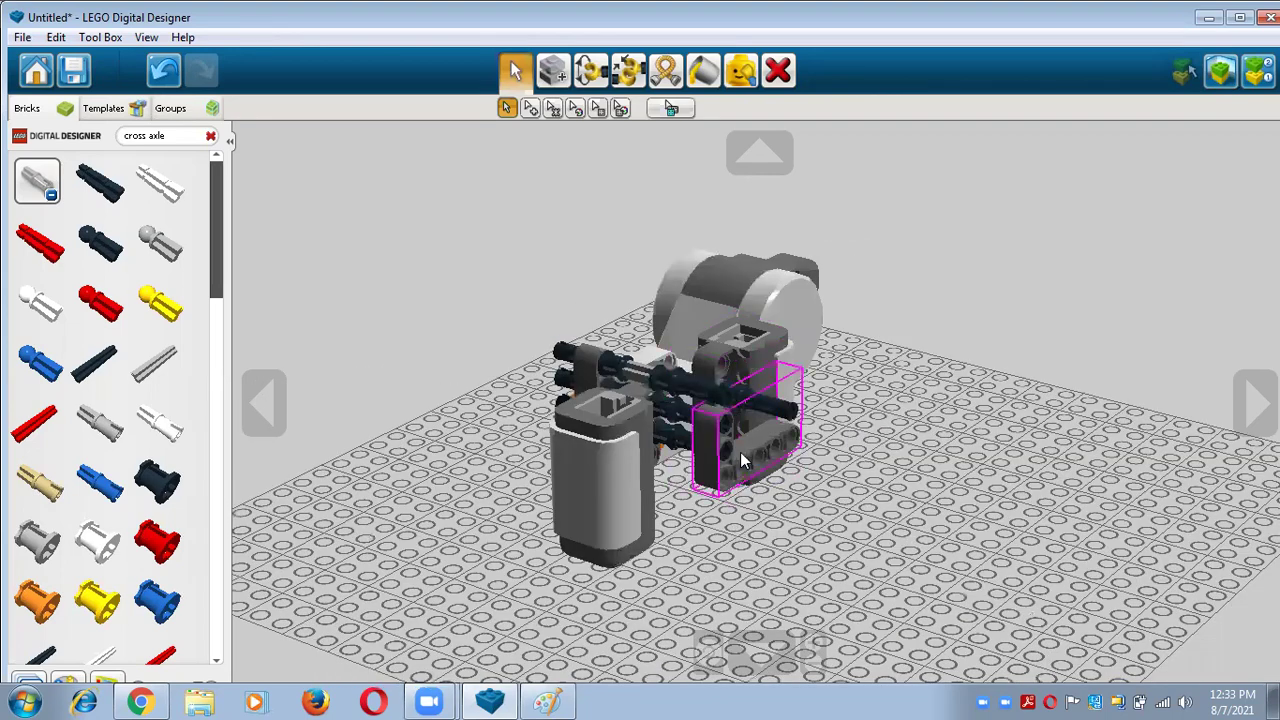
drag(745, 461, 813, 490)
Pull the three outer snap pegs off their cross axles and insert them into the three holes of the copied beam's upright arm
drag(735, 395, 866, 556)
drag(710, 414, 812, 578)
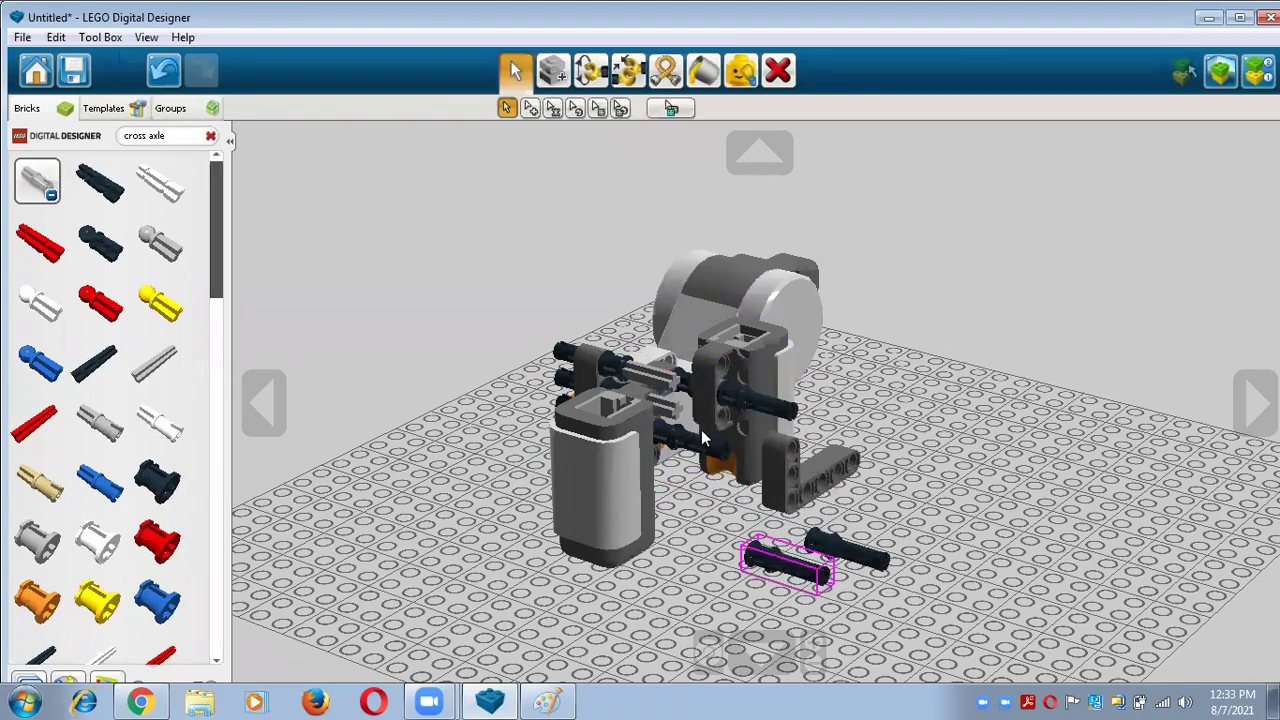
drag(705, 448, 764, 504)
drag(832, 548, 766, 488)
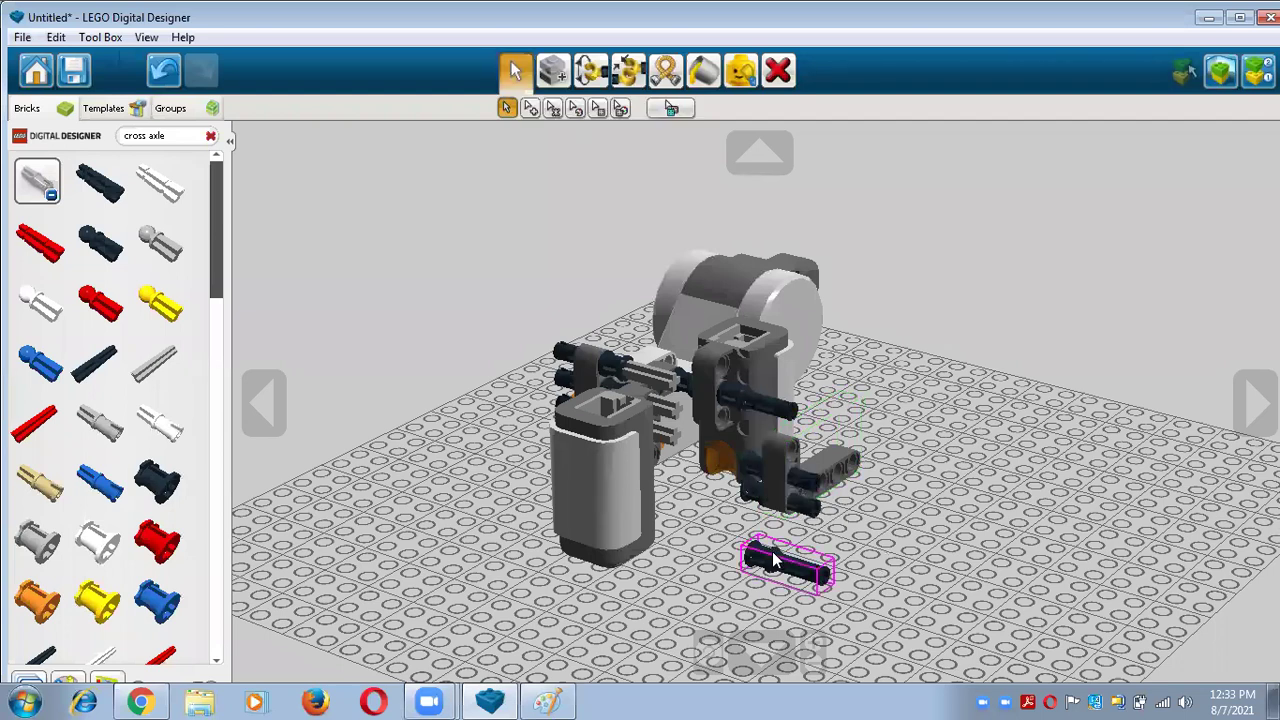
drag(773, 560, 764, 450)
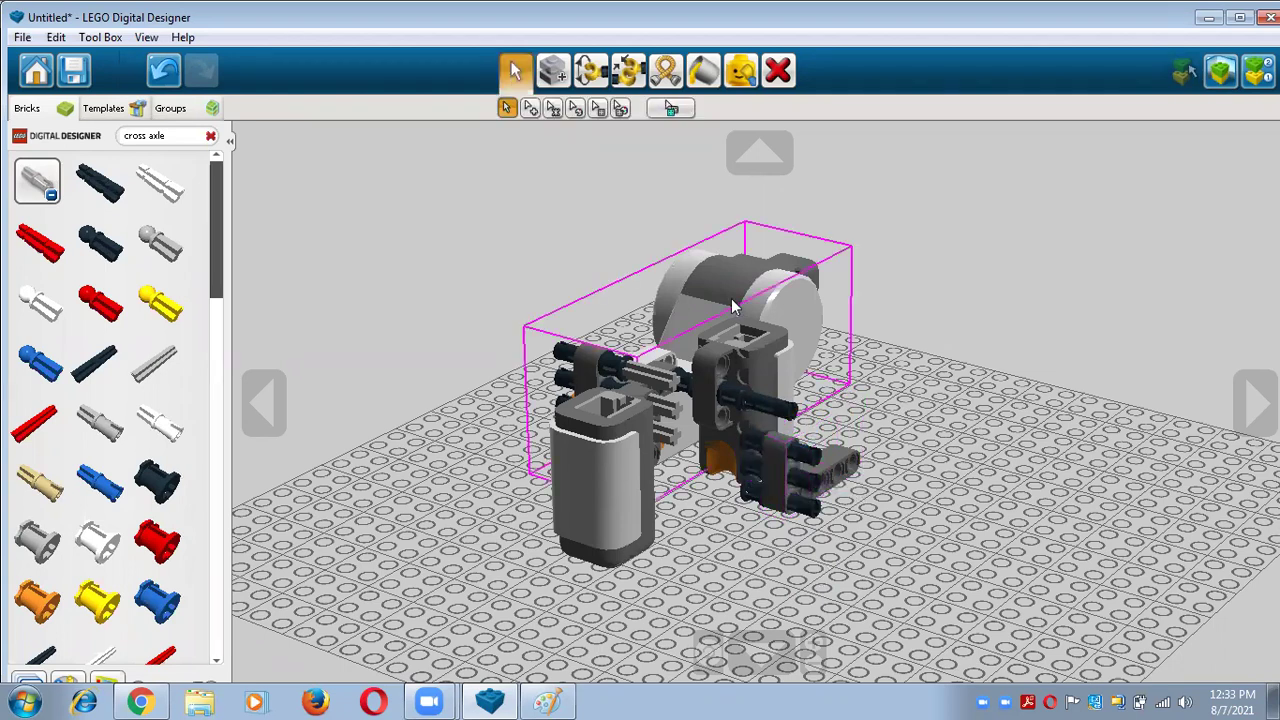
Attach the copied beam with its three pegs as one connected piece onto the exposed ends of the cross axles
click(553, 108)
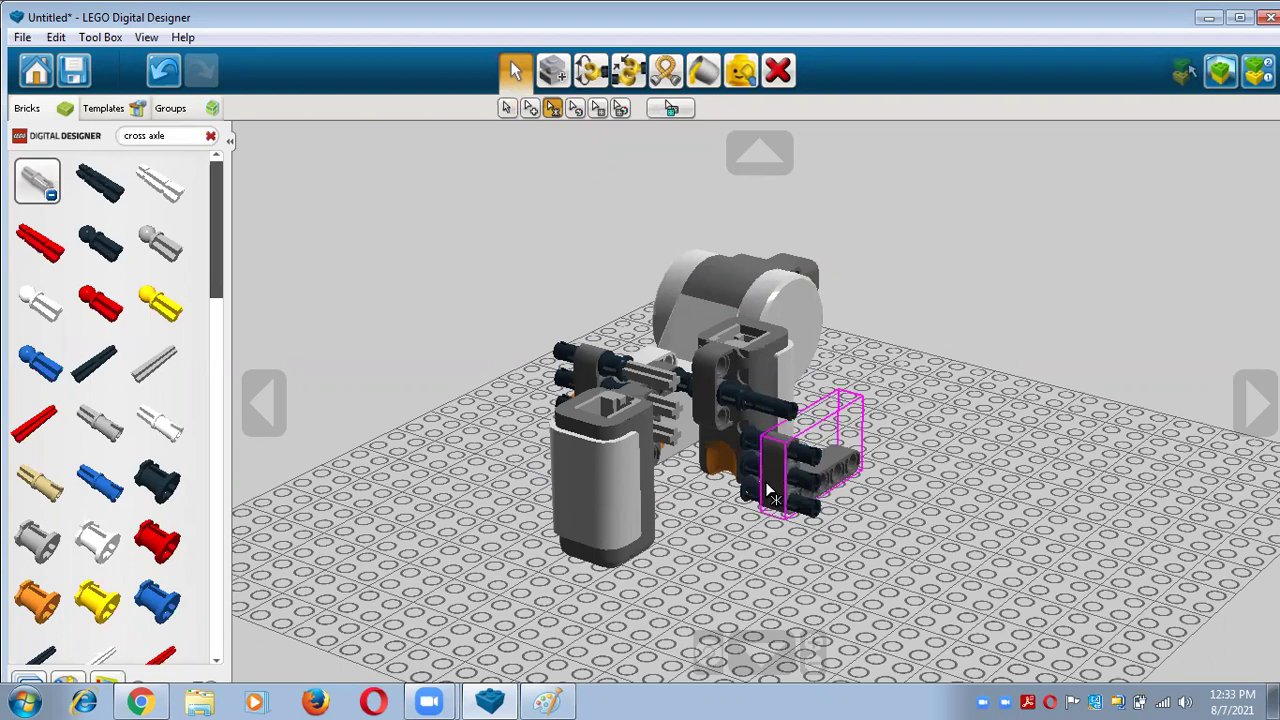
drag(772, 492, 682, 422)
right_drag(894, 429, 400, 472)
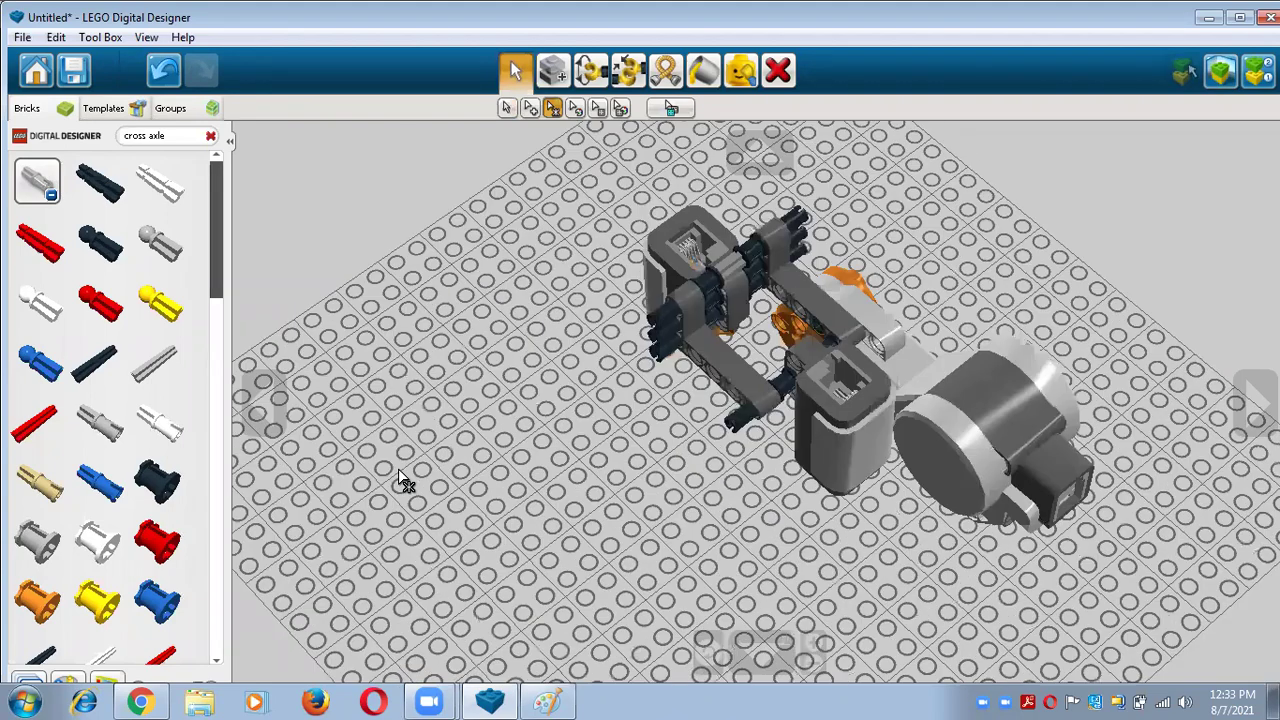
right_drag(413, 423, 519, 449)
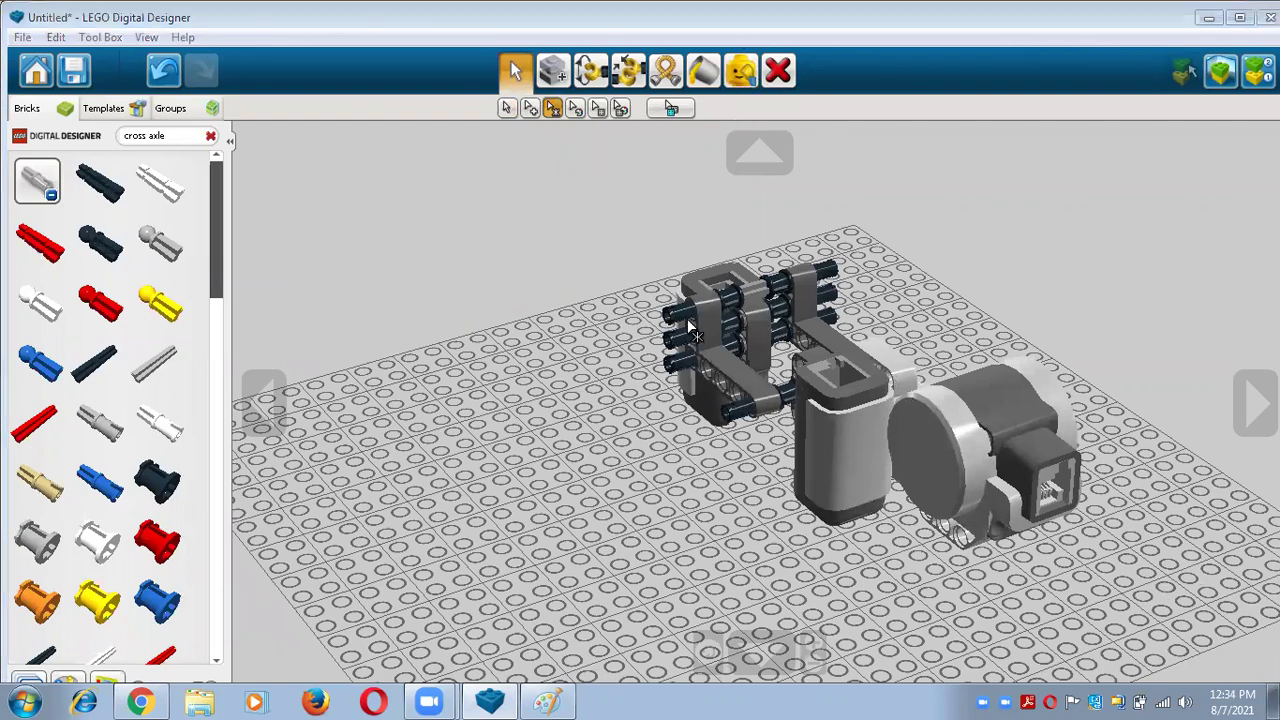
click(507, 107)
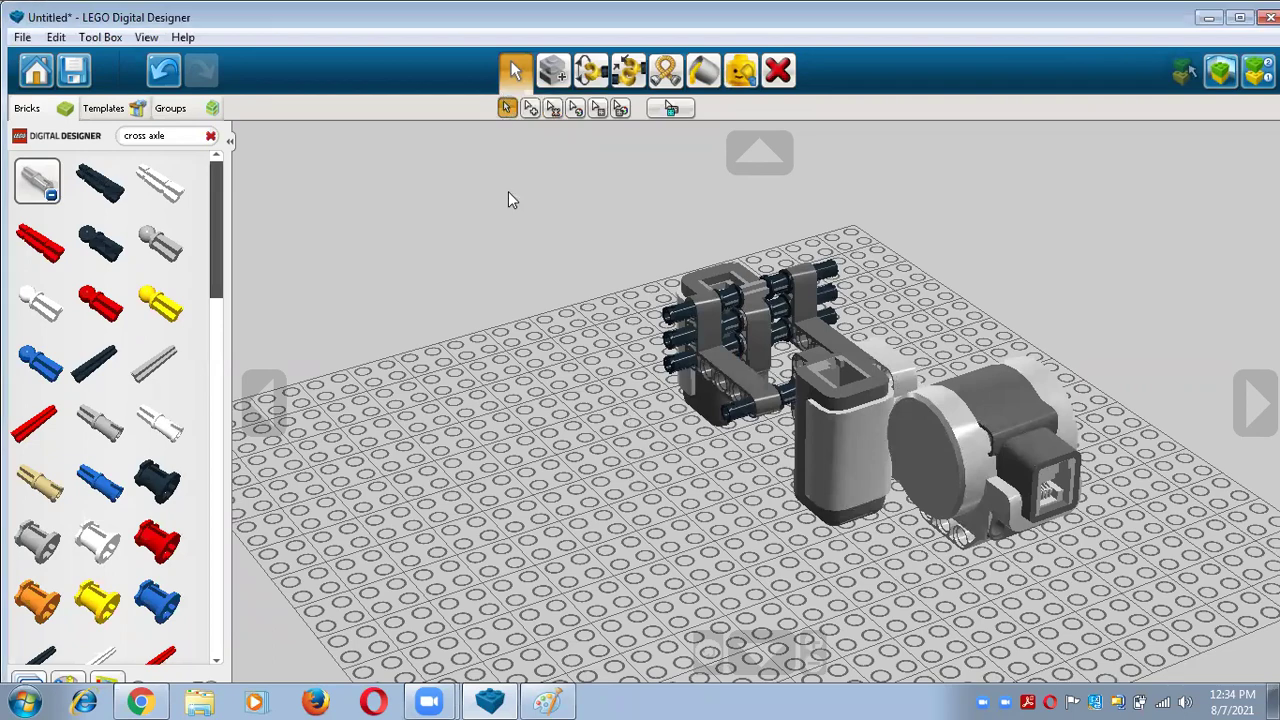
right_drag(560, 405, 695, 476)
right_drag(950, 502, 823, 592)
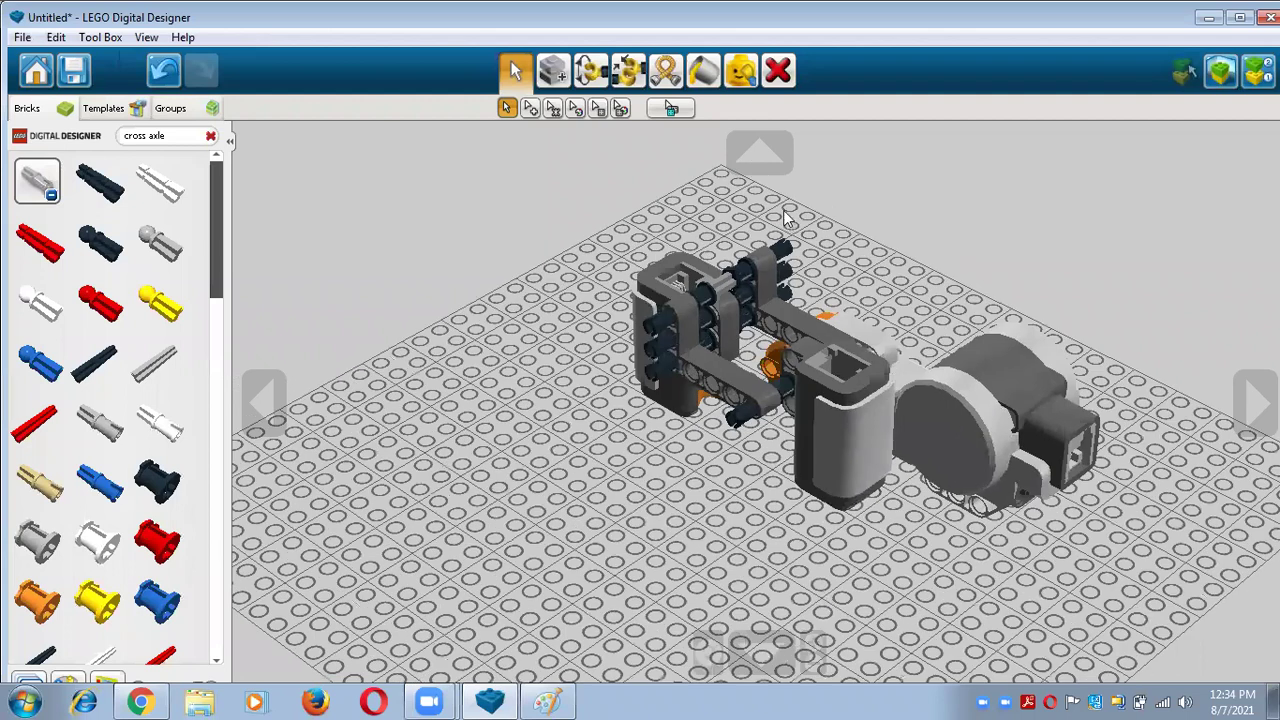